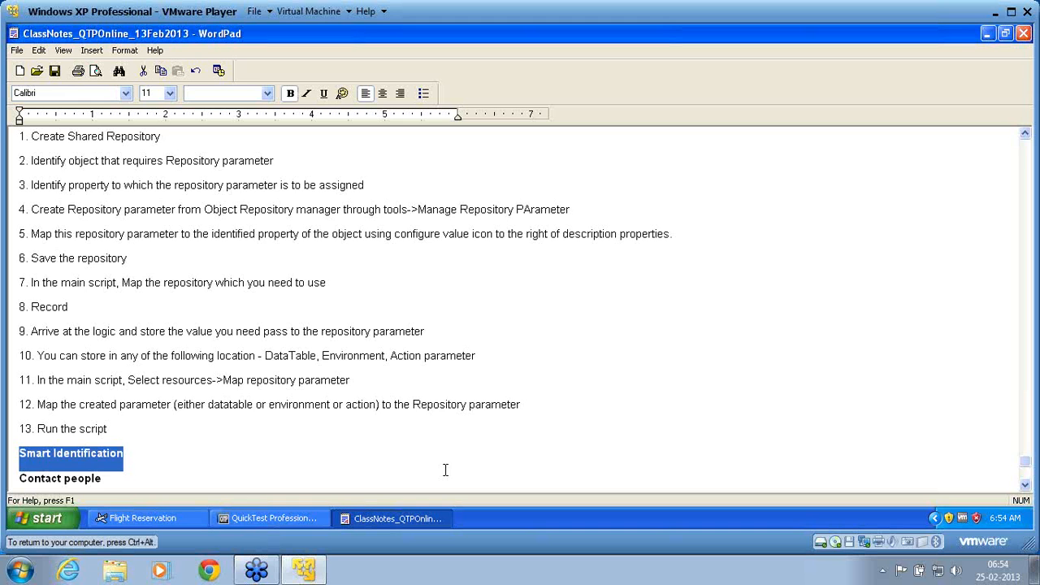
Below the Smart Identification heading, add a non-bold line reading "IT is second level recognition mechanism"
left_click(445, 469)
key("Return")
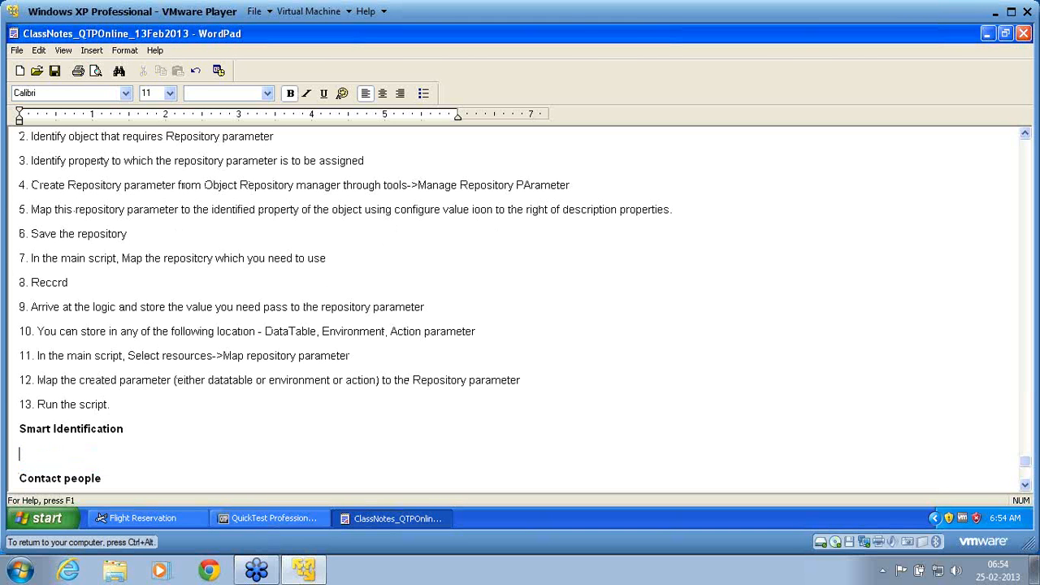
key("ctrl+b")
type("1")
key("BackSpace")
type("IT is second")
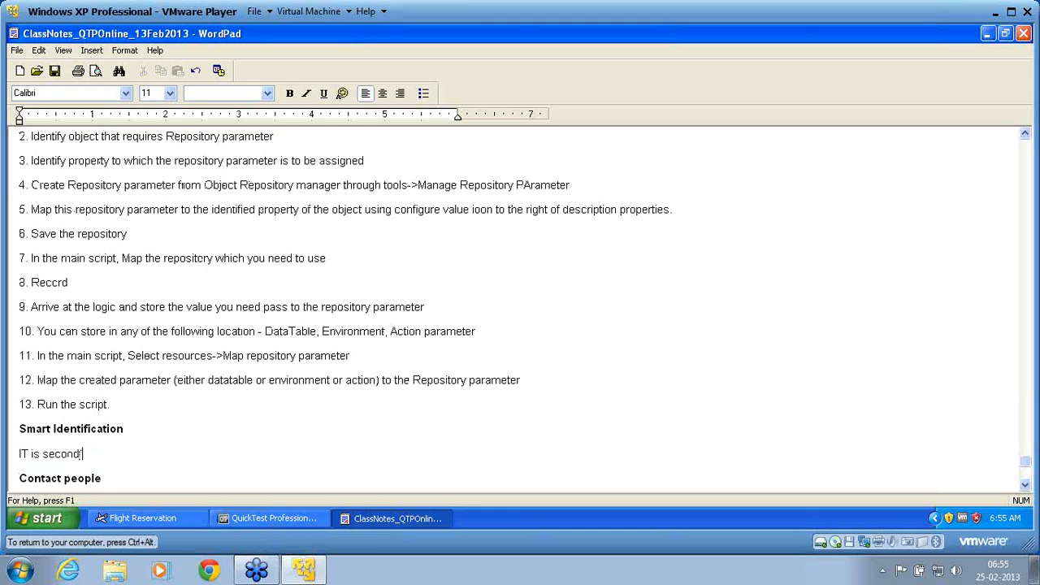
type(" level recognition mechan")
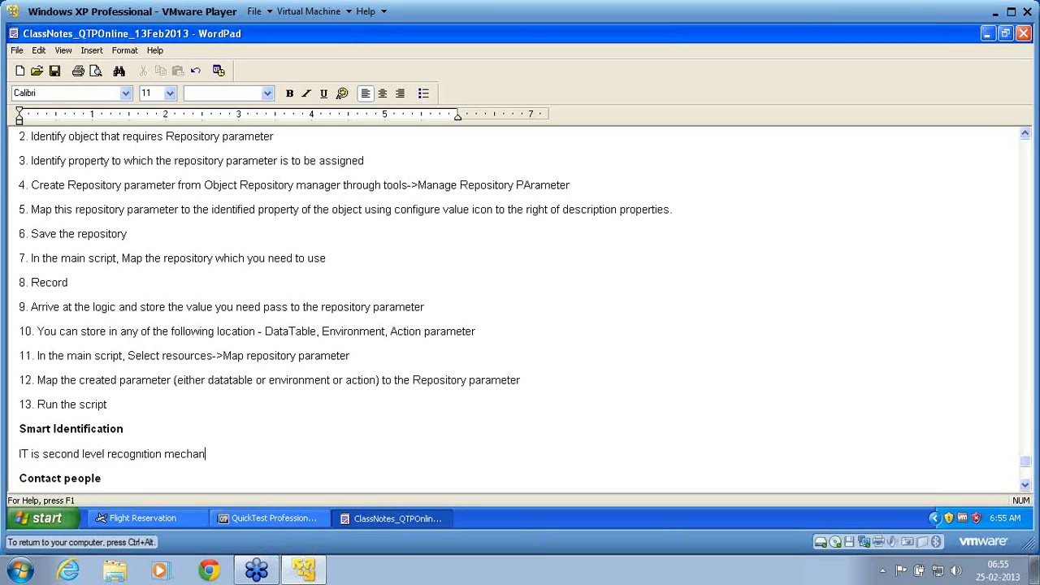
type("ism")
key("Return")
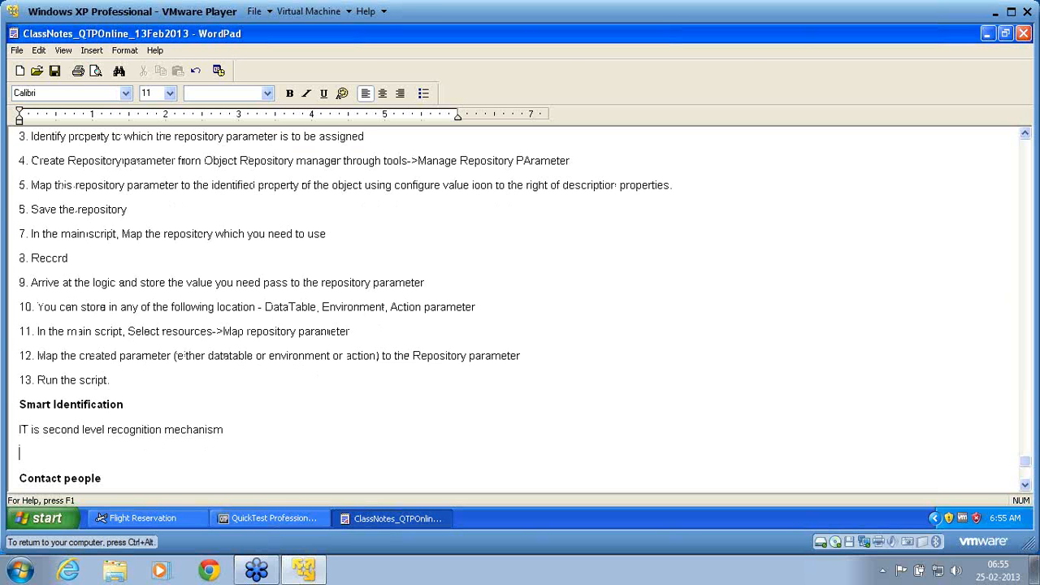
Add the line "first level being description properties" below the sentence about second level recognition
type("first level being")
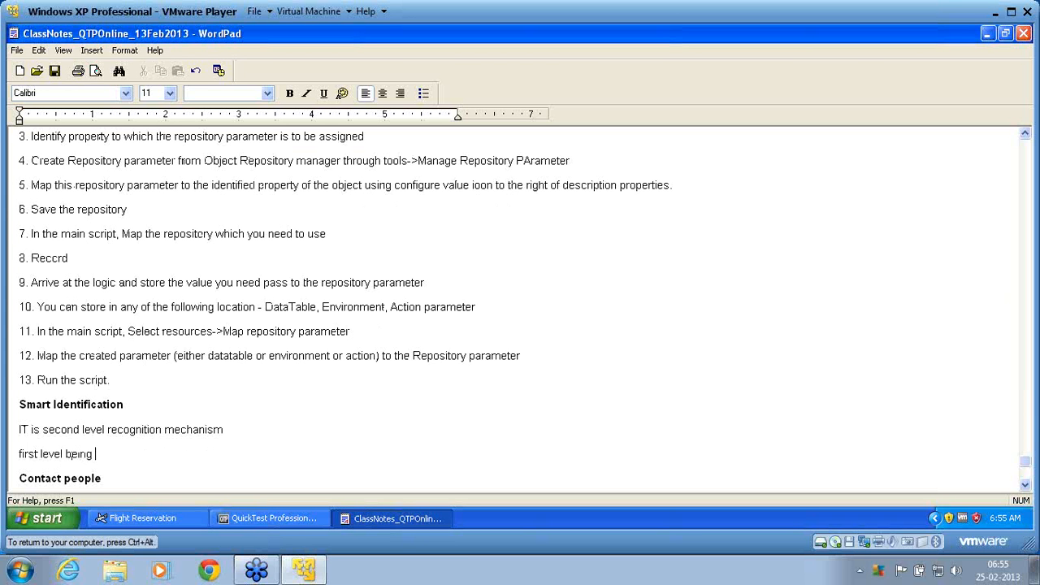
type(" description properte")
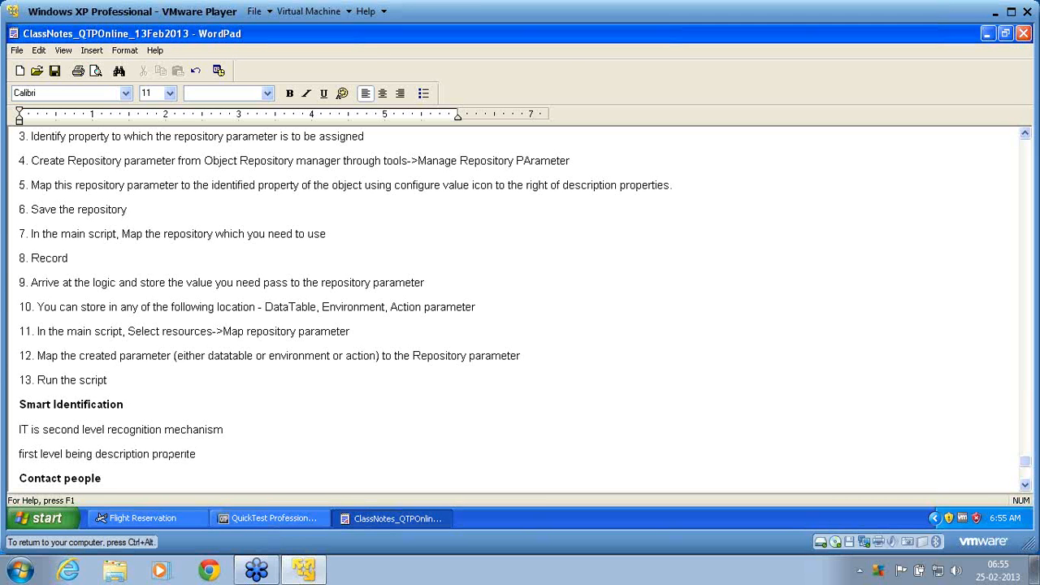
key("BackSpace")
key("BackSpace")
type("ties")
key("Return")
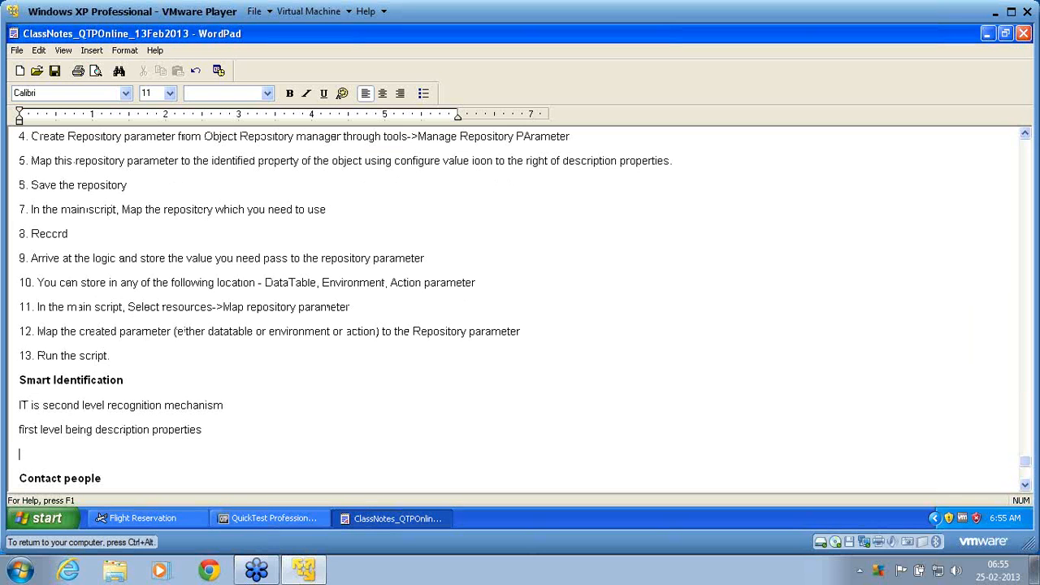
Start a third note line with "in case description fails to recognize the object"
type("in case description fai")
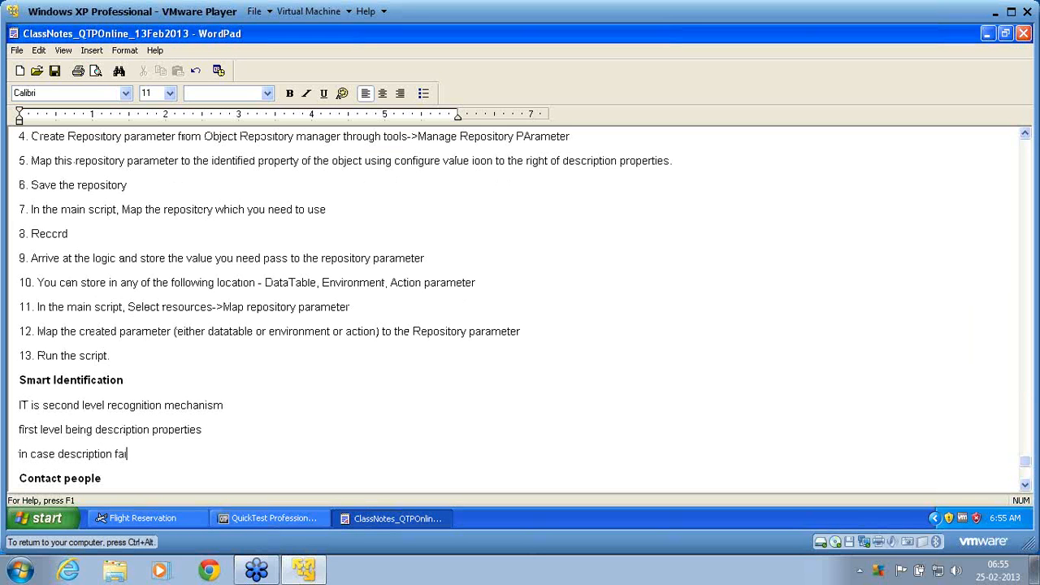
type("les to recr")
key("BackSpace")
type("ognize t")
type("eh ob")
key("BackSpace")
key("BackSpace")
key("BackSpace")
key("BackSpace")
type("h")
key("BackSpace")
key("BackSpace")
type("he object ")
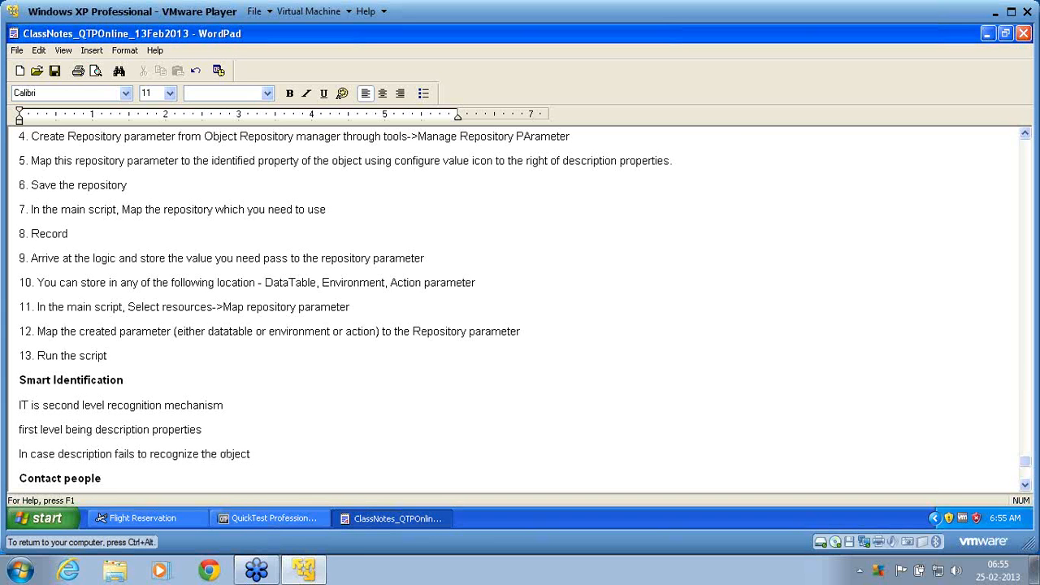
type("then se")
Complete the description failure line with "then smart identification is triggered" and begin a new line
key("BackSpace")
type("mart identification")
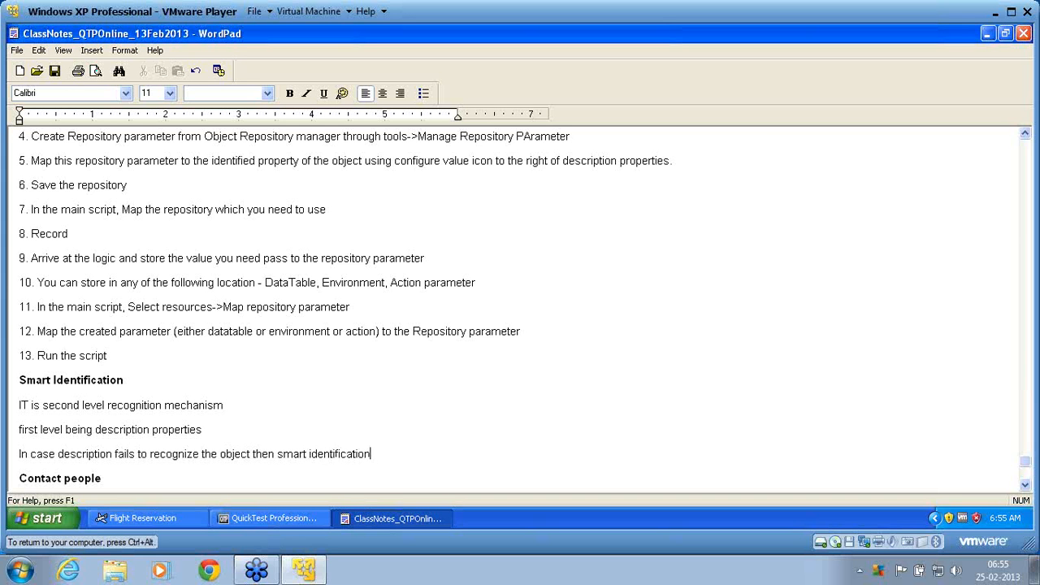
type(" is triggered")
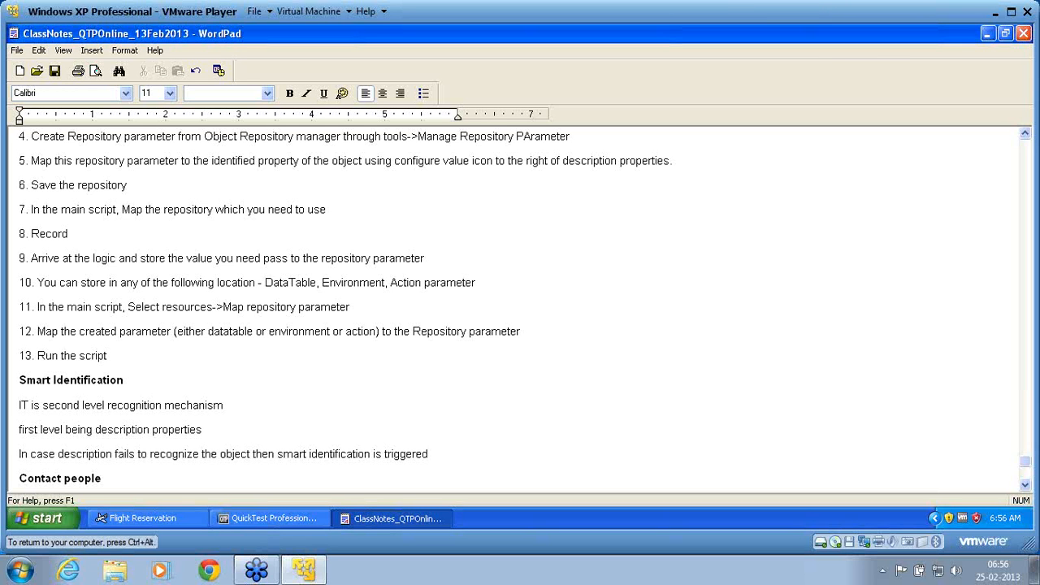
key("Return")
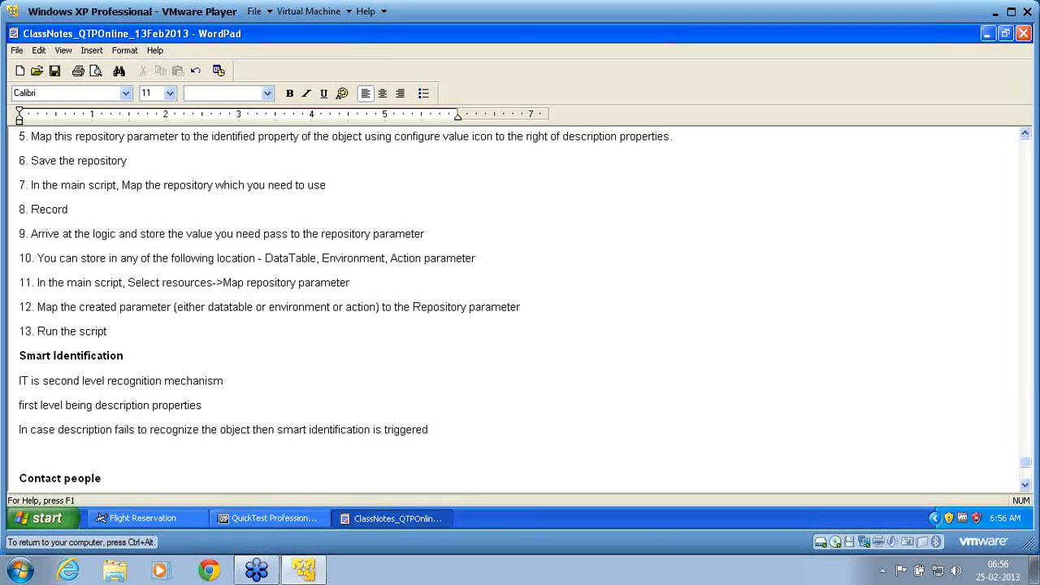
Add the line "Smart identification has following way to recognize the object" and begin a new line
type("Smart identification has")
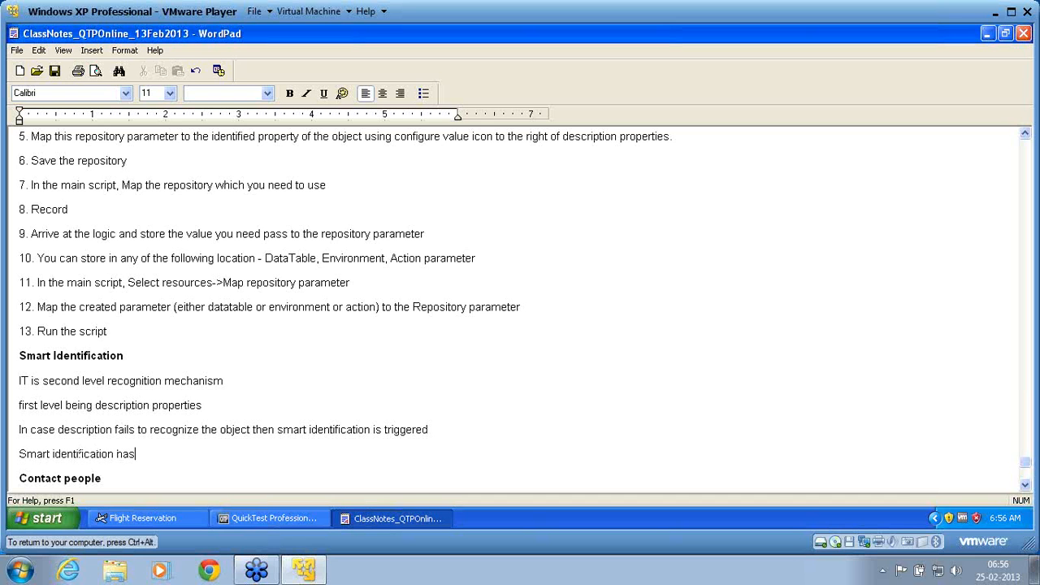
type(" following way to reco")
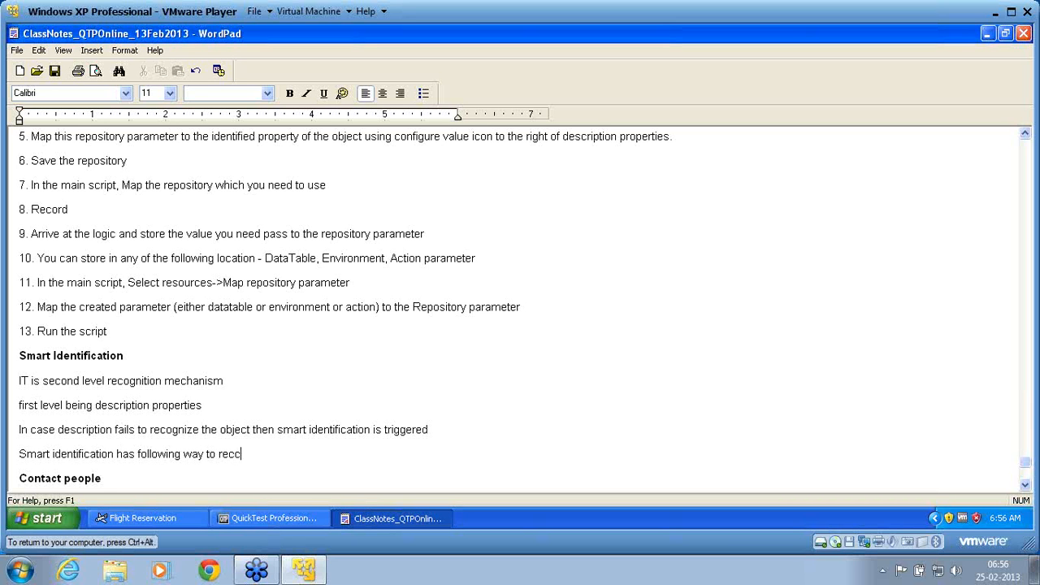
type("gnize the objec")
type("t")
key("Return")
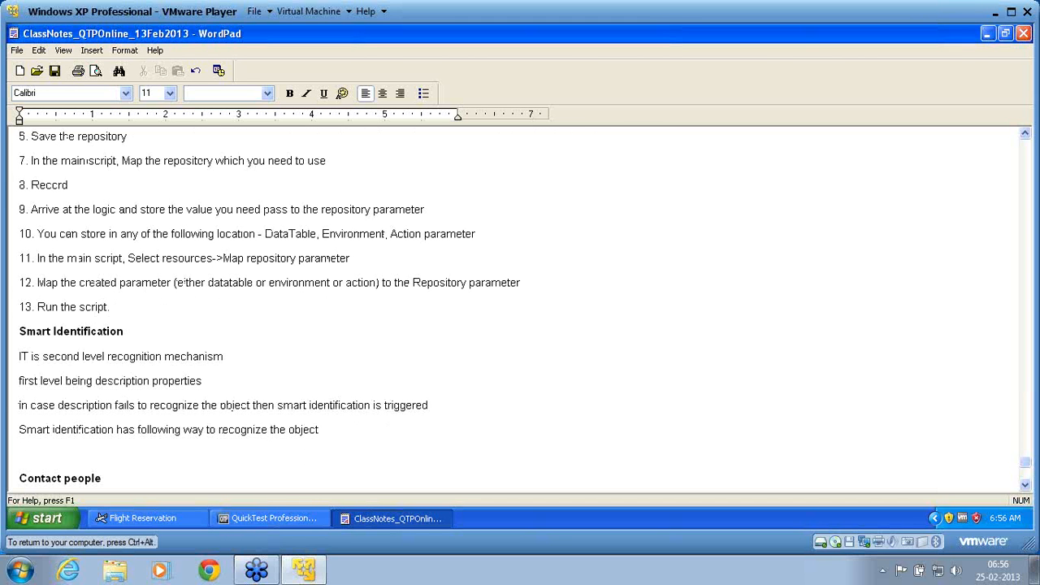
Add the subheading line "Base Filter Properties" under the sentence on how smart identification recognizes the object
type("Base Filter Properties")
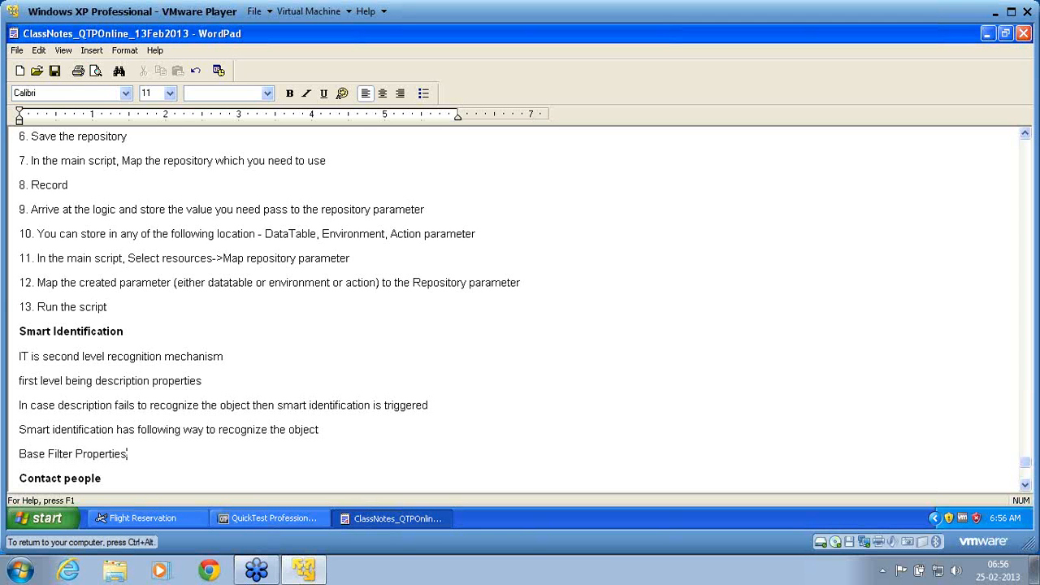
key("Return")
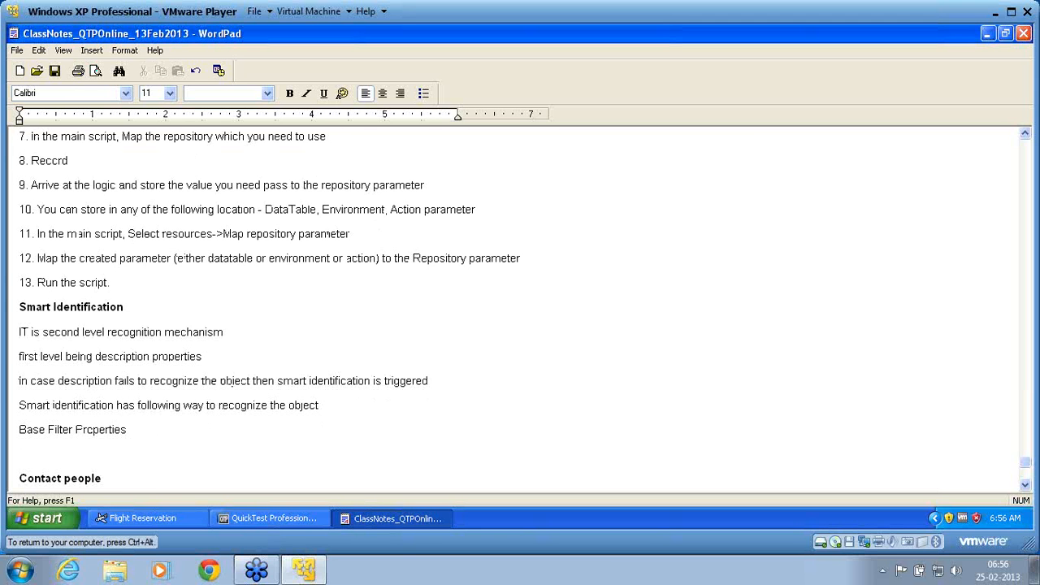
Leave one empty line under "Base Filter Properties" and add the line "Optional Filter properties"
key("Return")
type("Opt")
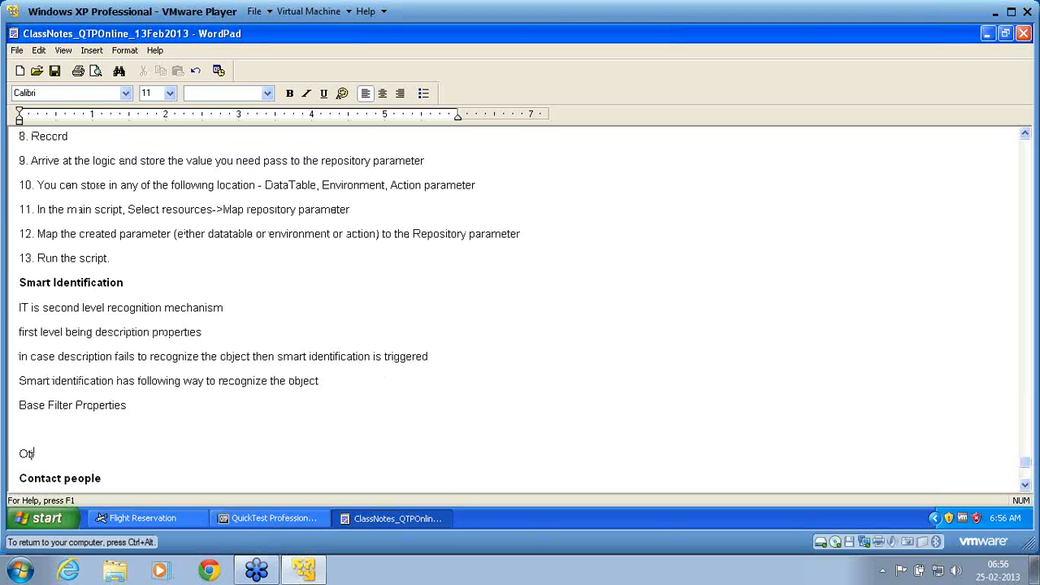
key("BackSpace")
key("BackSpace")
type("pt")
key("BackSpace")
key("BackSpace")
type("ptional Filter properties")
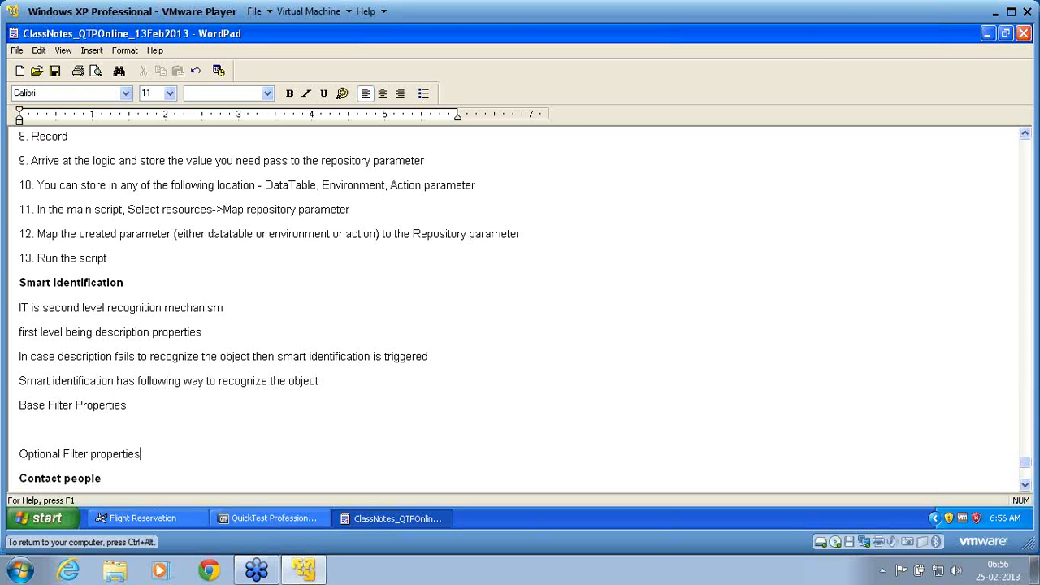
Fill the empty line under "Base Filter Properties" with "What ever property configured under base filter property has to match"
left_click(19, 430)
type("What ever property configured under based")
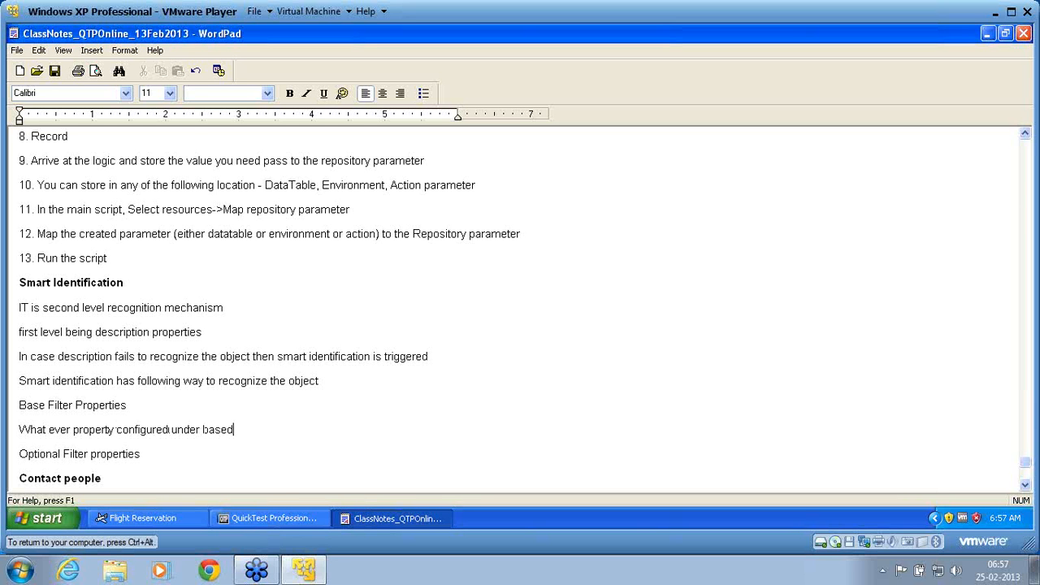
key("BackSpace")
type("filter property has to b")
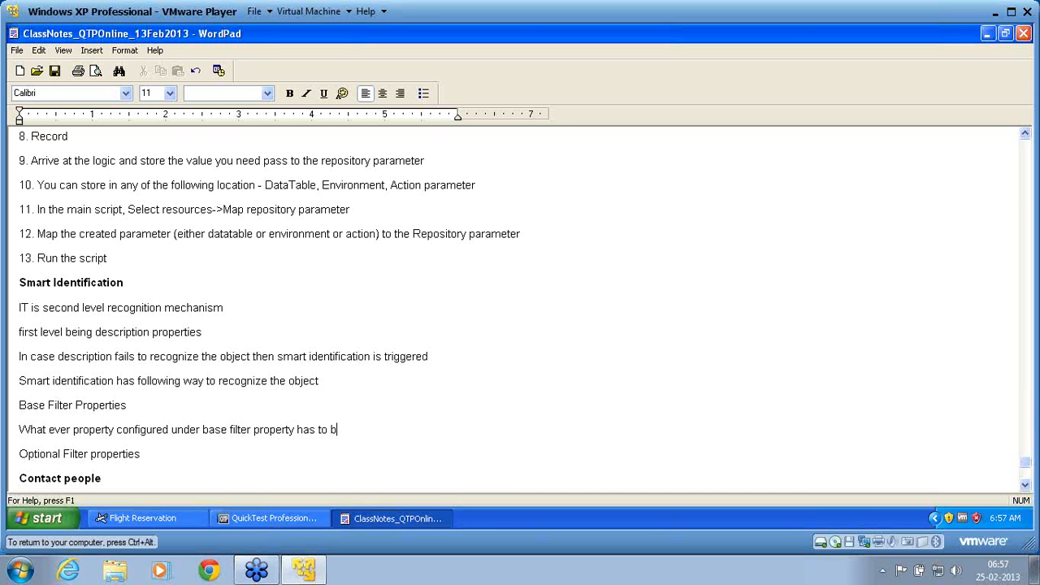
key("BackSpace")
type("match")
Under "Optional Filter properties", add the line "Atleast one of the property with value to match the object uniquely" and begin a new line
key("Return")
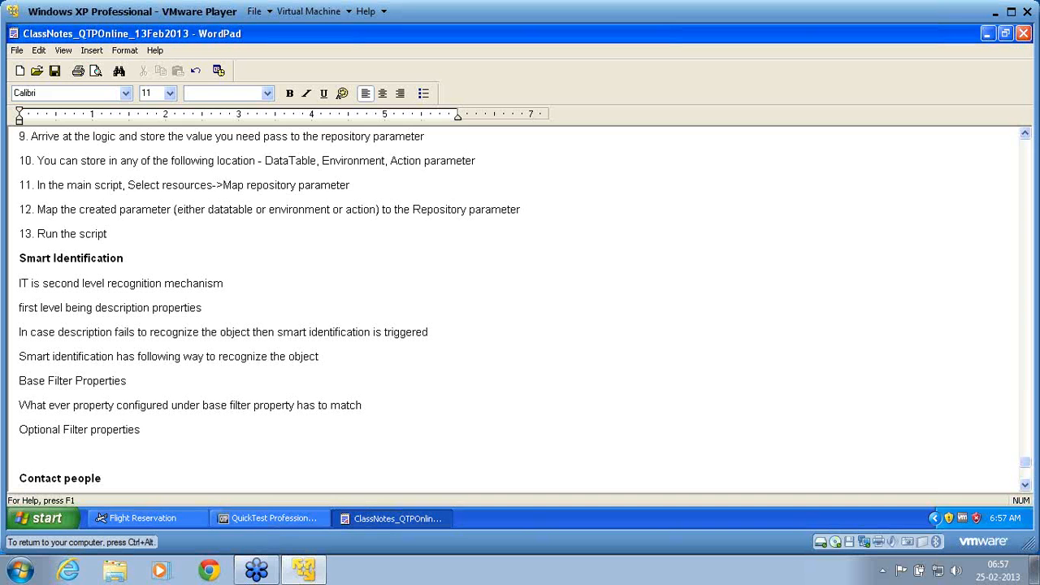
type("Atleast one of the proper")
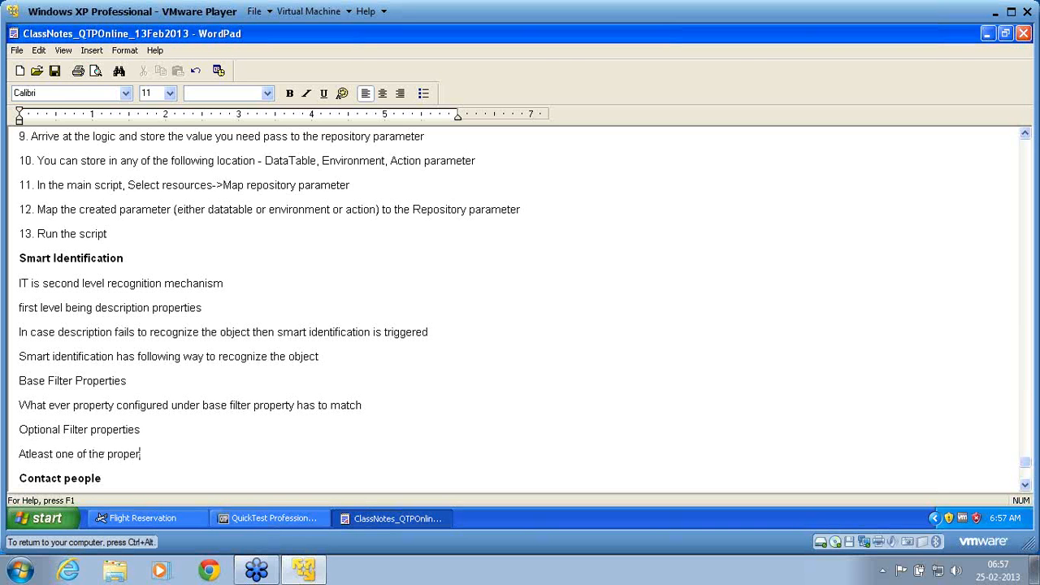
type("ty with value to match the objec")
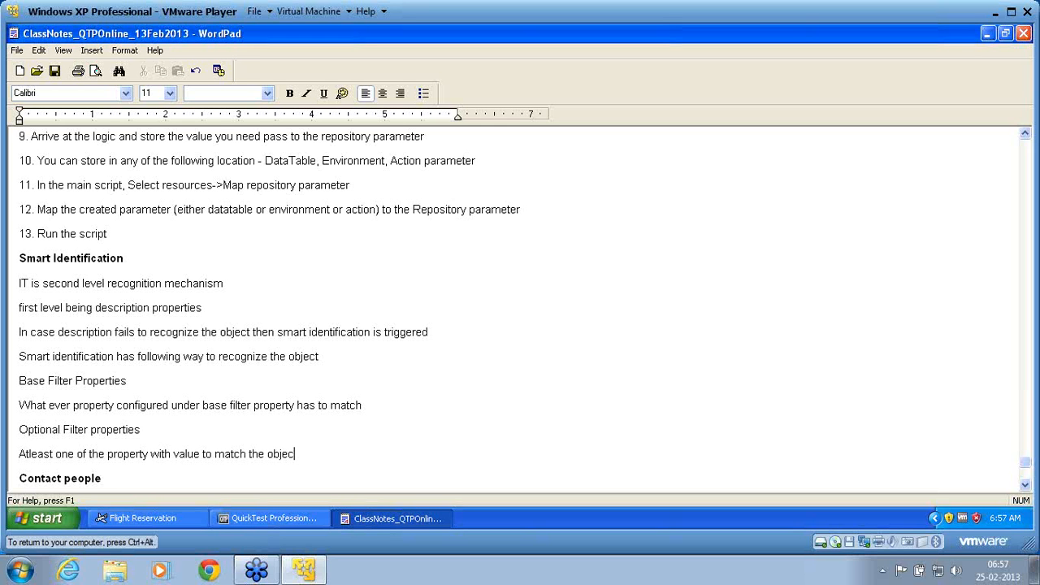
type("t uniquely")
key("Return")
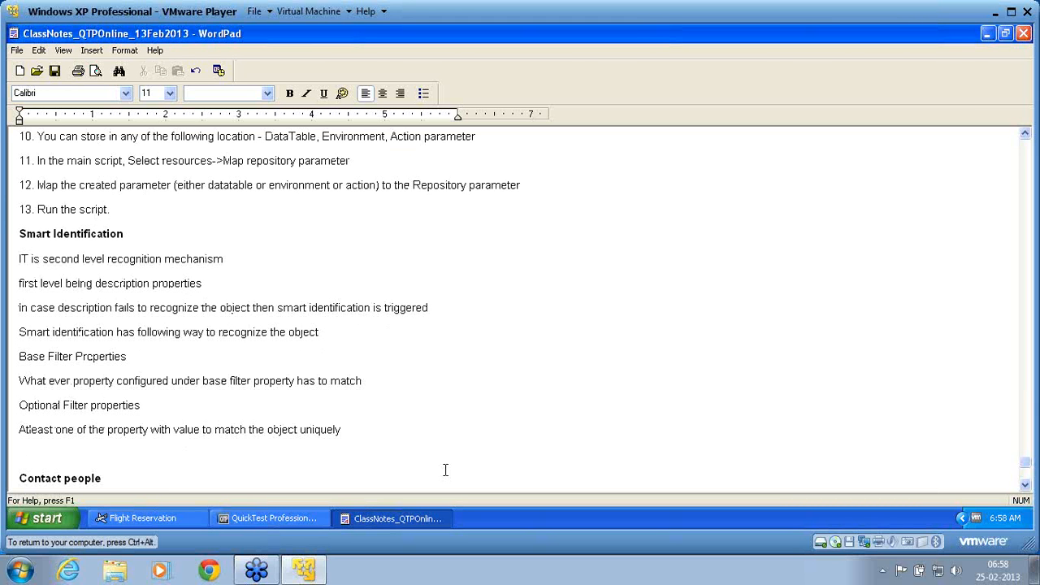
Format the four lines from "Base Filter Properties" through "Atleast one of the property…" as a bulleted list
key("Up")
key("Caps_Lock")
key("shift+Down")
key("shift+Down")
key("shift+Down")
key("shift+Down")
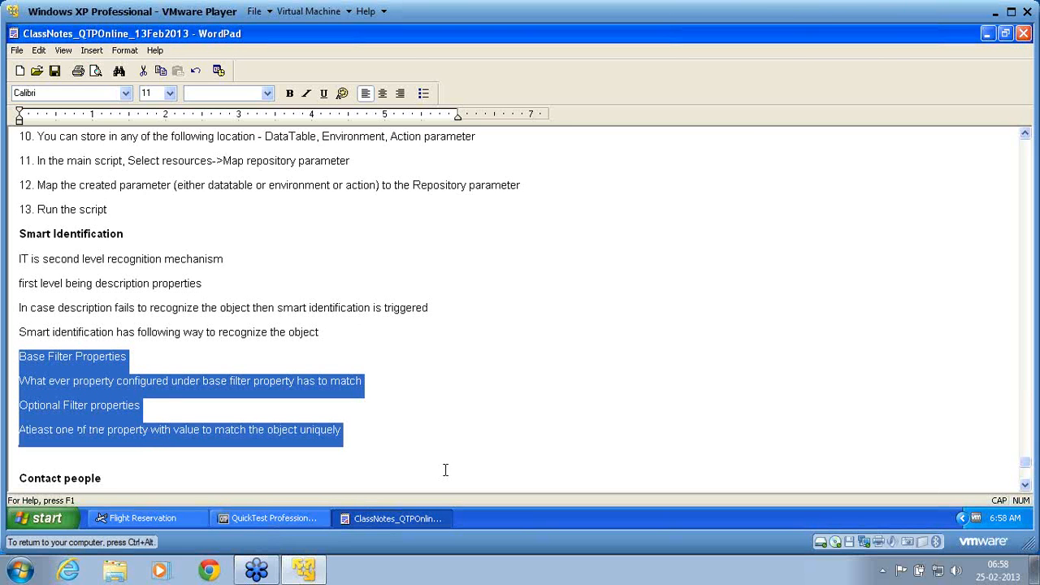
left_click(424, 93)
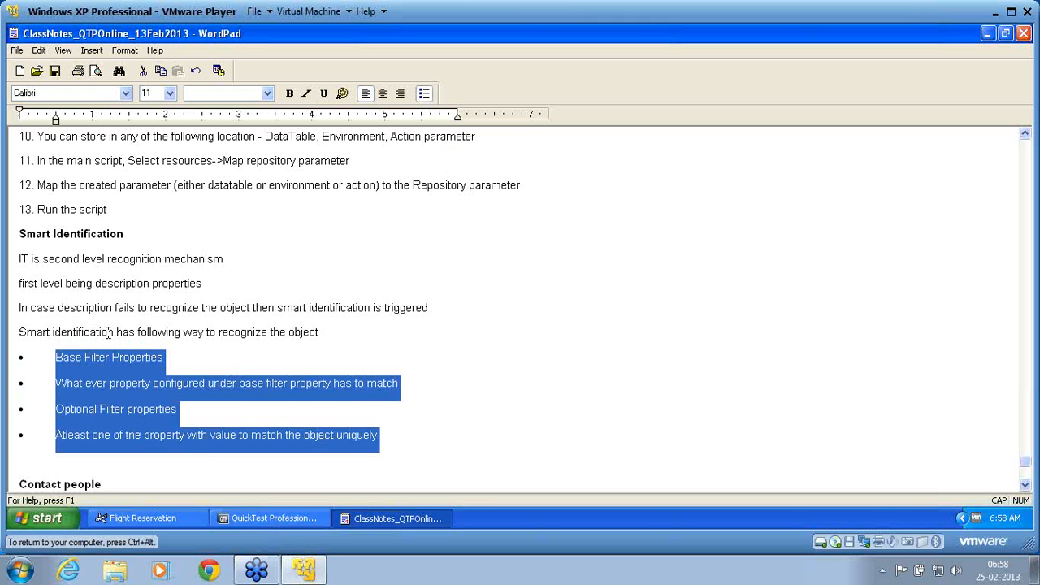
Try to remove the bullet from the line "What ever property configured under base filter property has to match"
left_click(54, 385)
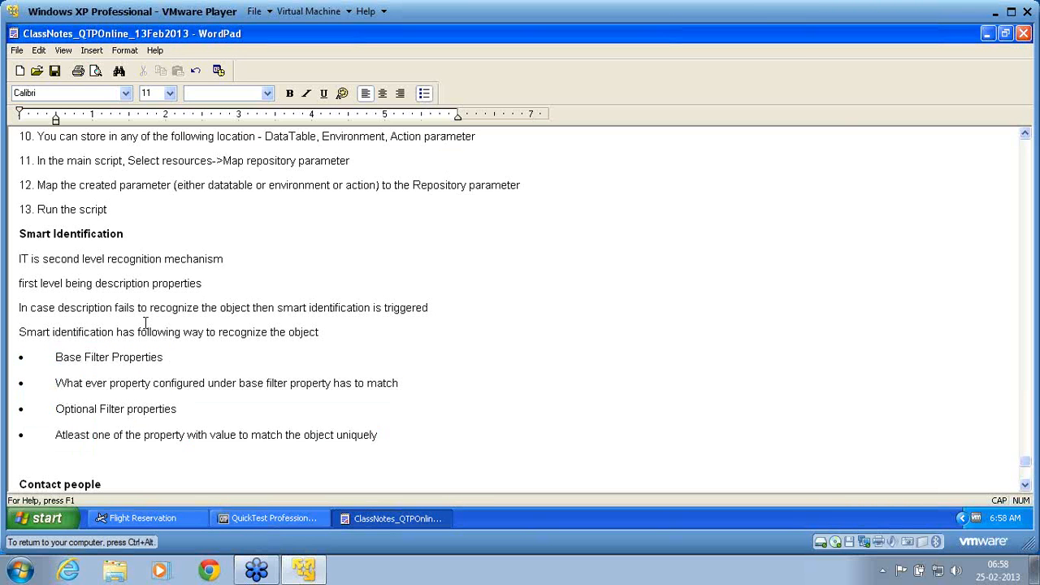
key("shift+End")
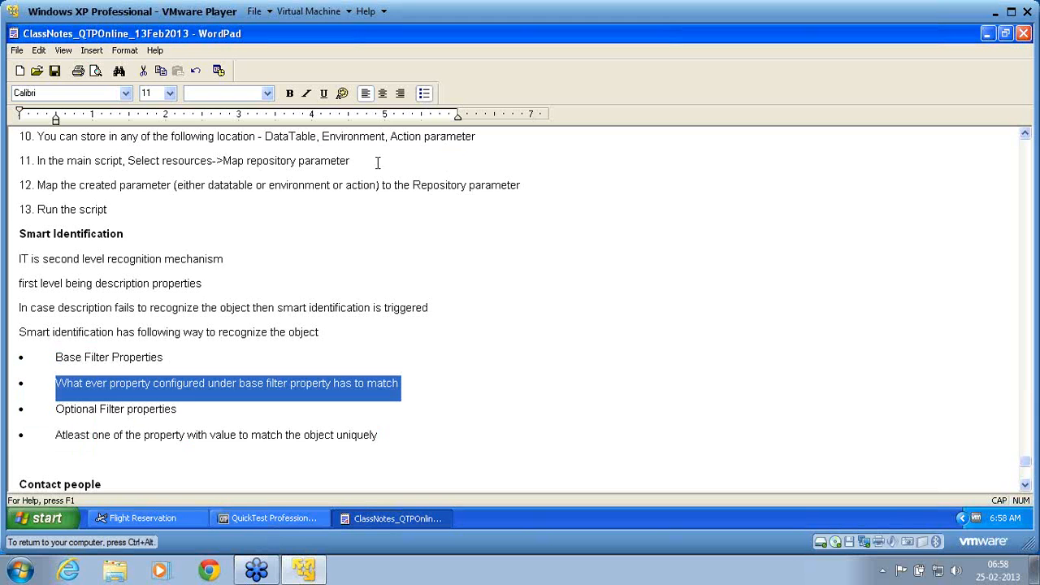
left_click(426, 95)
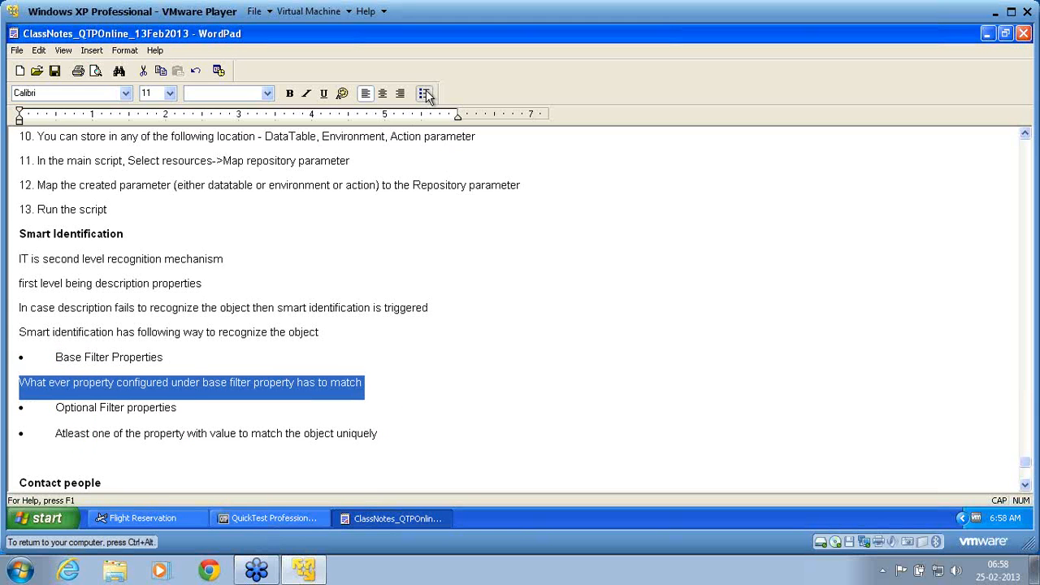
left_click(425, 94)
key("Delete")
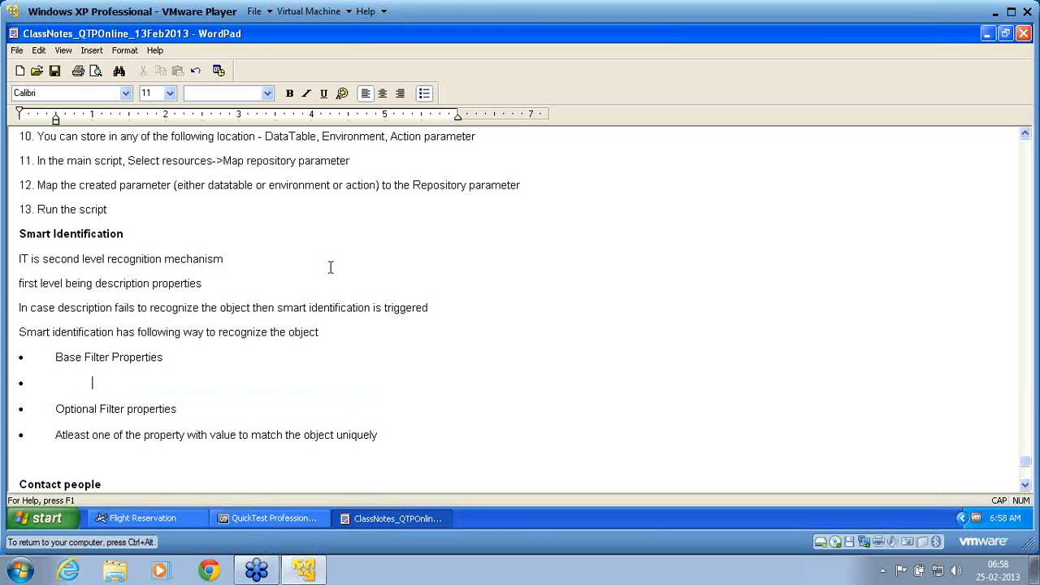
key("ctrl+z")
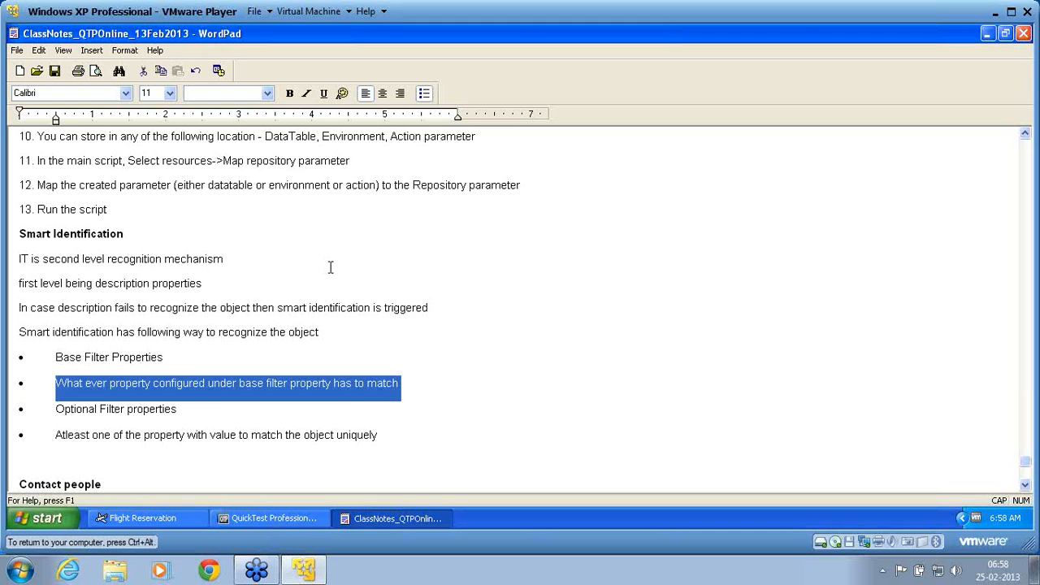
Make the bulleted lines "Base Filter Properties" and "Optional Filter properties" bold
left_click(169, 356)
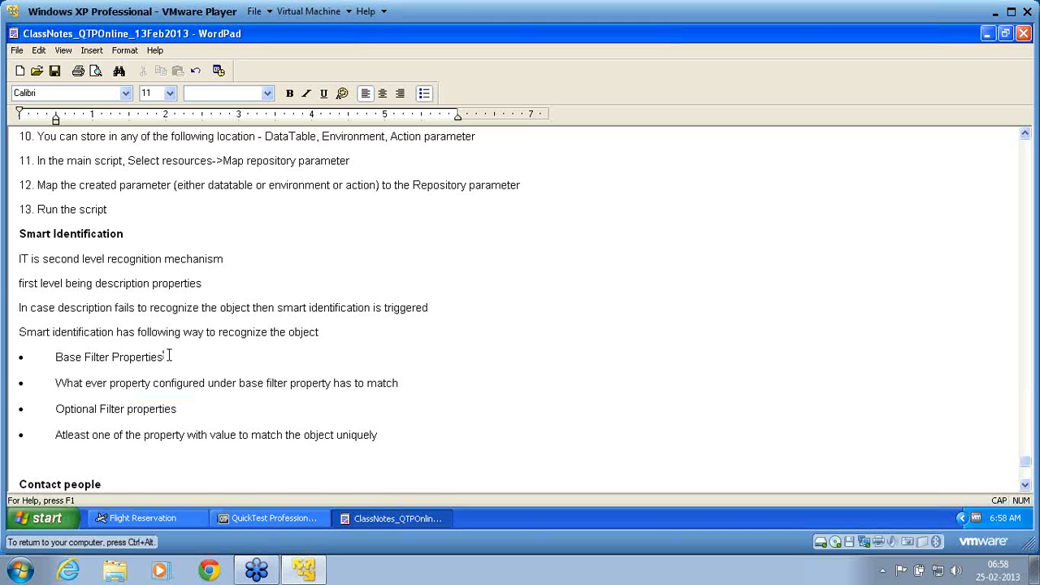
triple_click(169, 356)
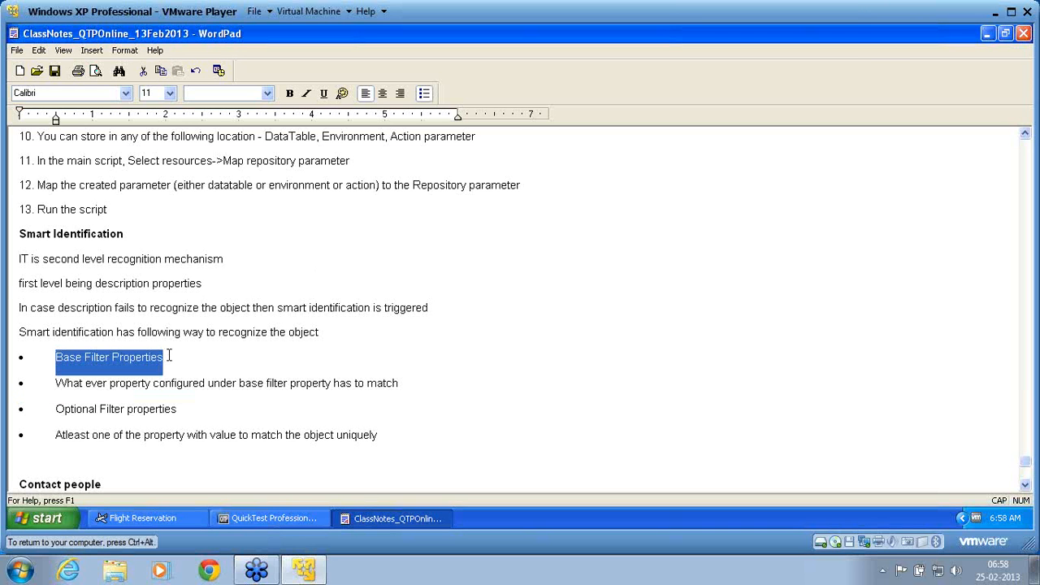
key("ctrl+b")
left_click(180, 413)
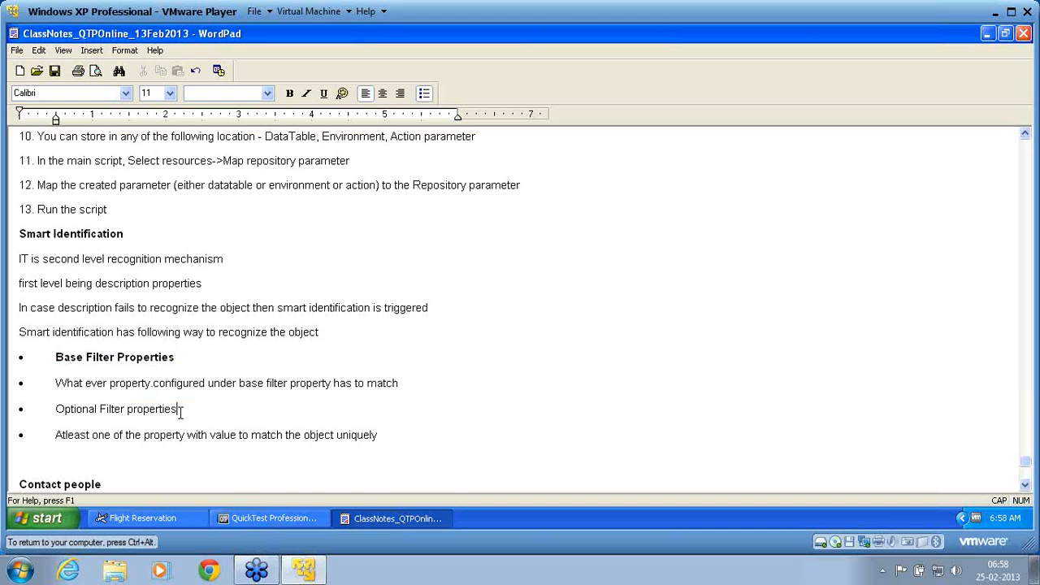
triple_click(180, 413)
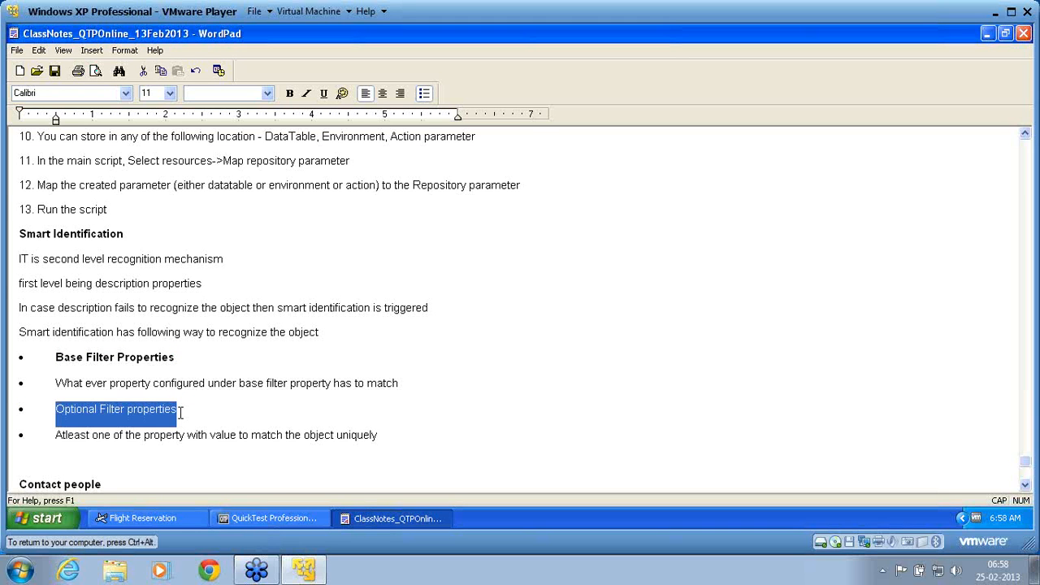
key("ctrl+b")
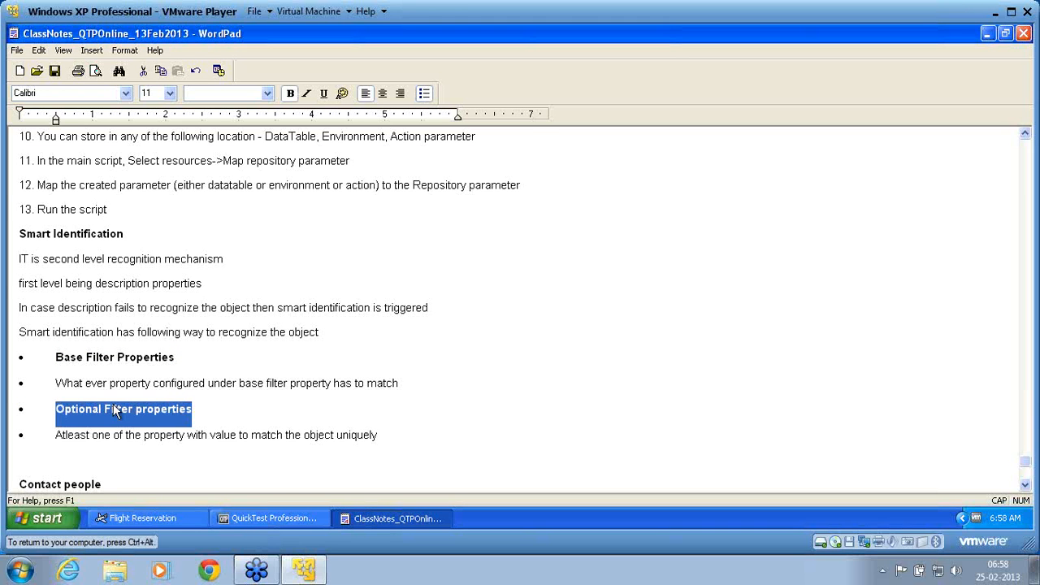
Indent the text of the bulleted lines "What ever property configured…" and "Atleast one of the property…" by one tab stop
left_click(31, 387)
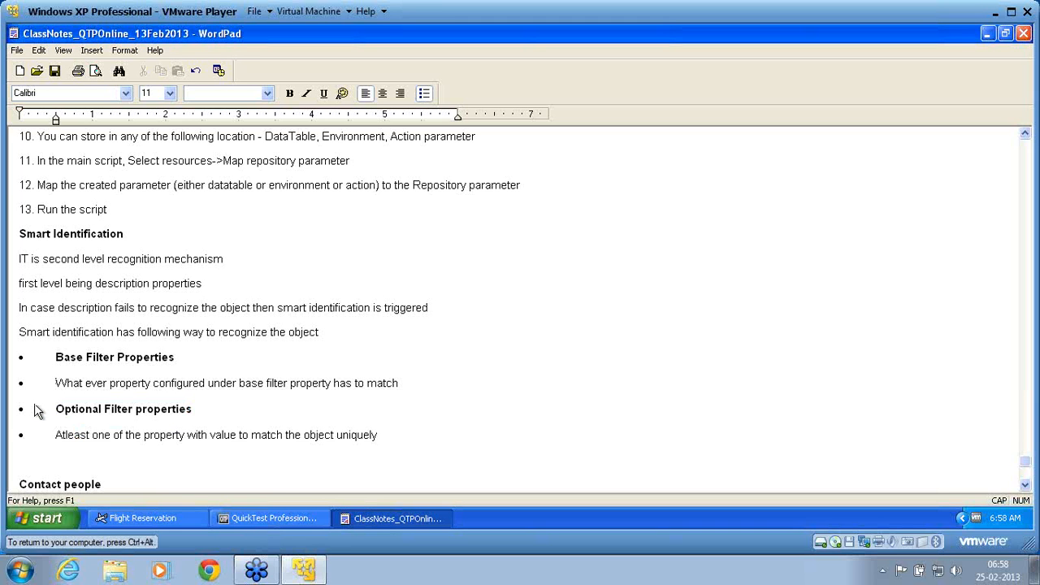
key("BackSpace")
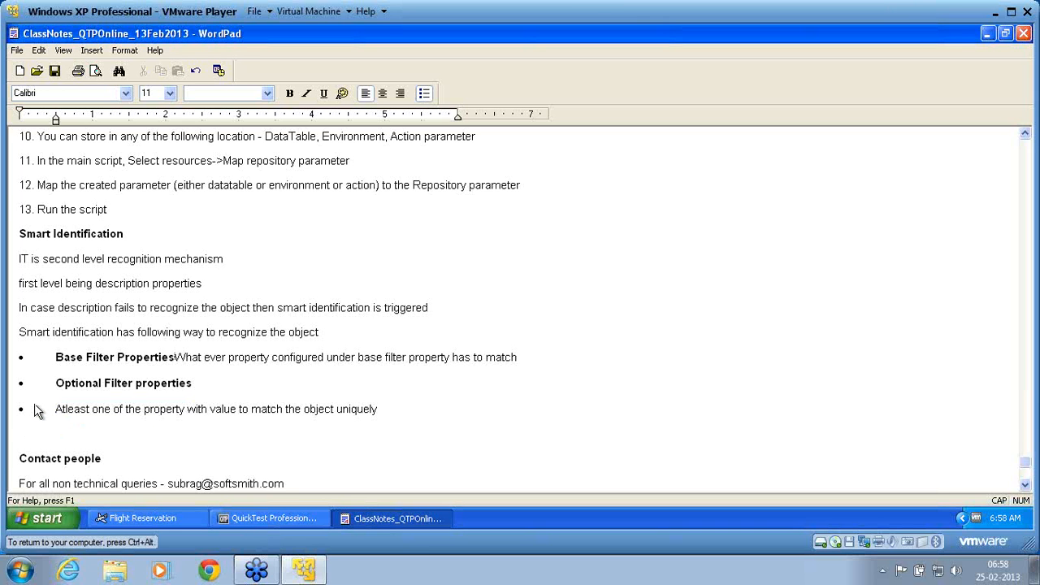
key("Return")
key("Tab")
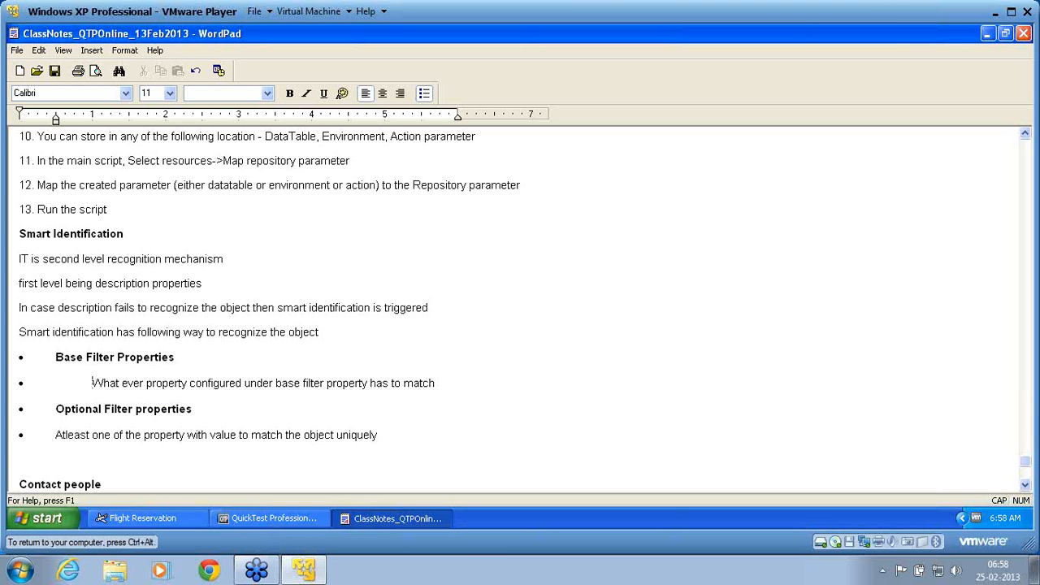
left_click(54, 435)
key("Tab")
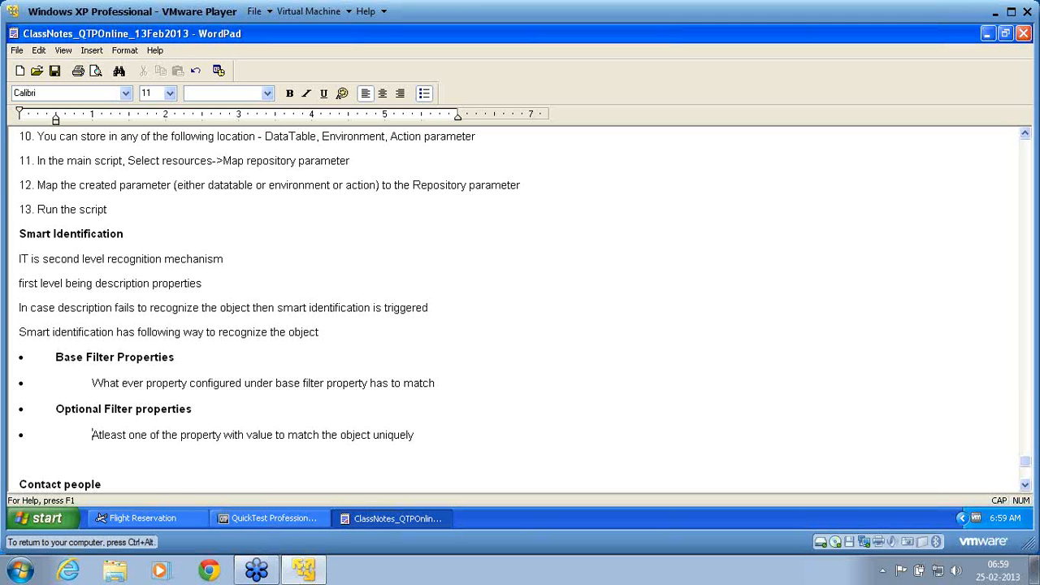
Start a new unbulleted line after the last bullet, leaving one empty line between them
key("Down")
key("Down")
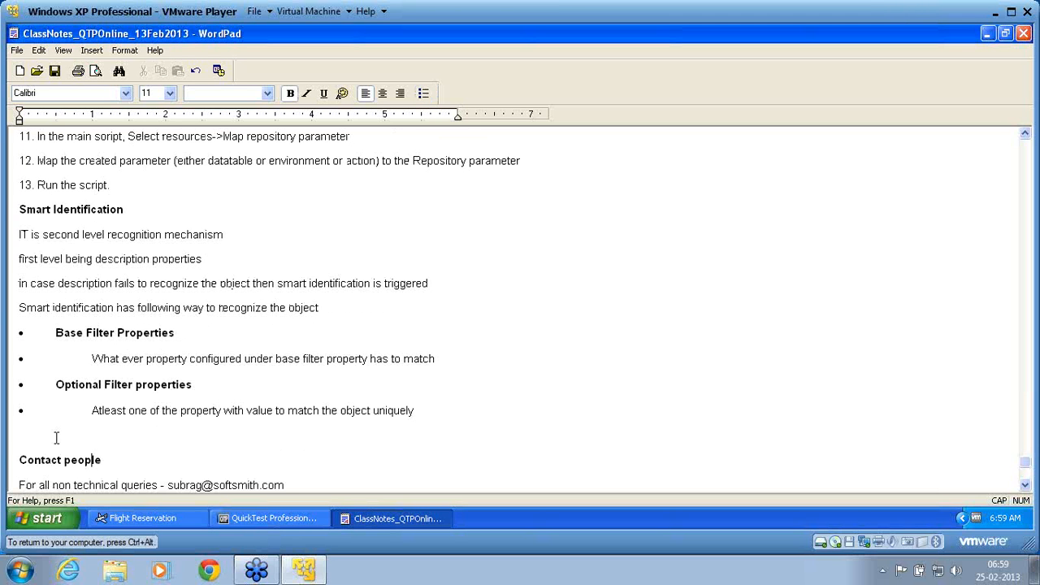
left_click(453, 419)
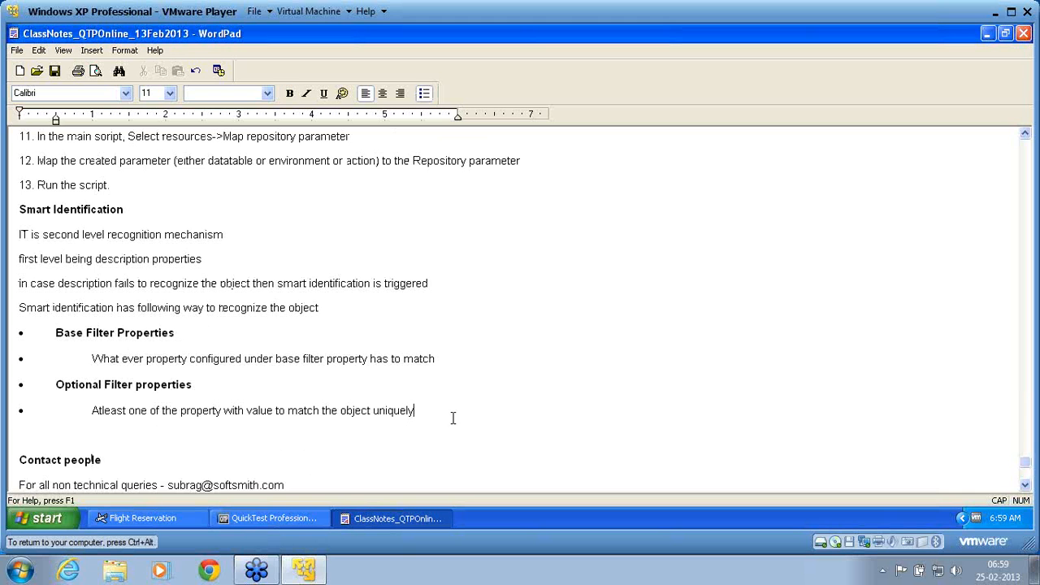
key("Return")
key("Return")
key("Return")
type("sMART")
key("BackSpace")
key("BackSpace")
key("BackSpace")
key("BackSpace")
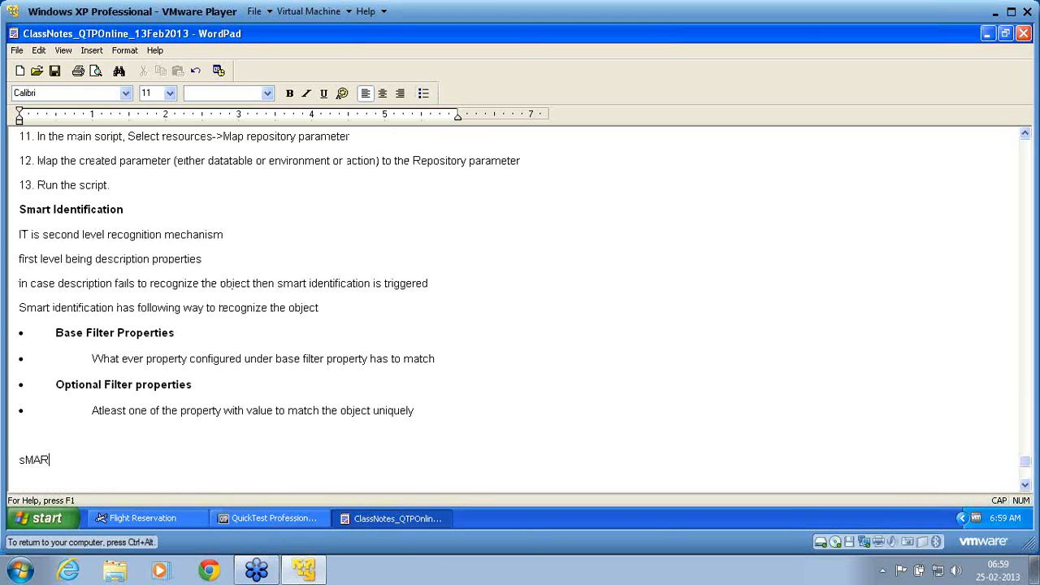
key("BackSpace")
type("sMA")
key("BackSpace")
key("BackSpace")
key("BackSpace")
Write the line "Smart identification can be configured for each class of the object through Object Identification" and begin a new line
key("Caps_Lock")
type("Smart identification ca")
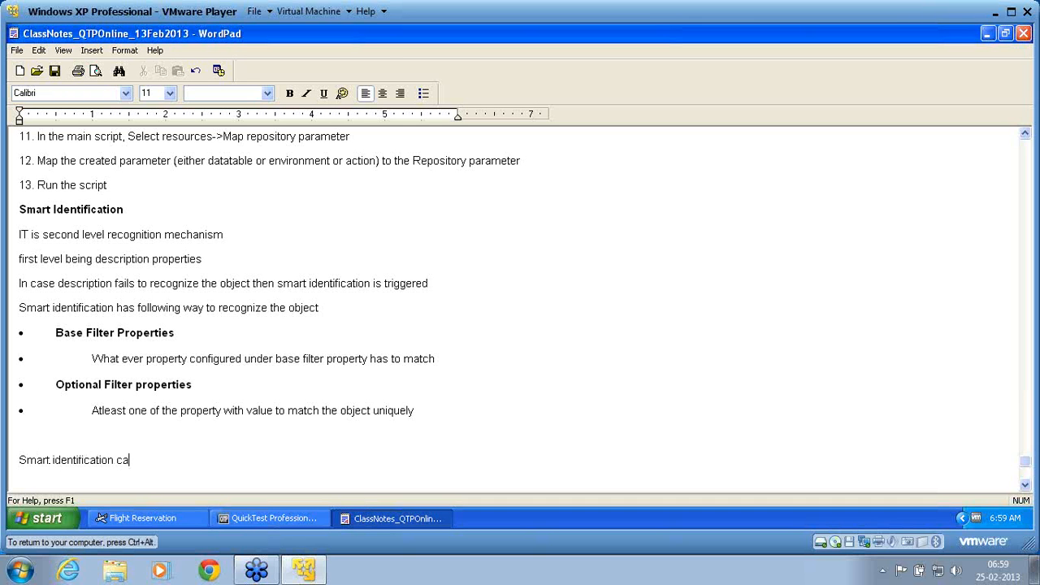
type("n be configured,for each clas")
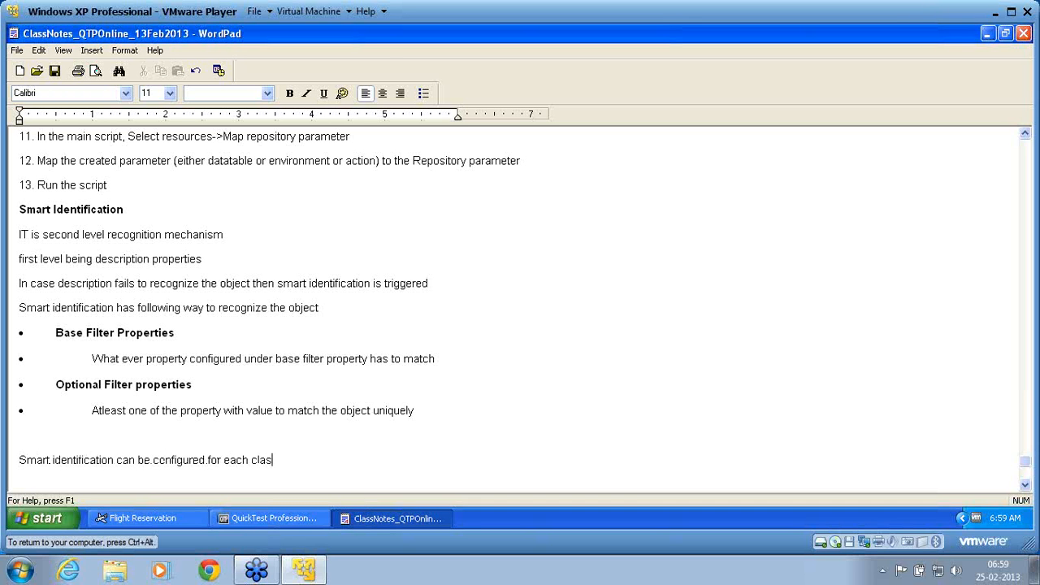
type("s of the object through Ob")
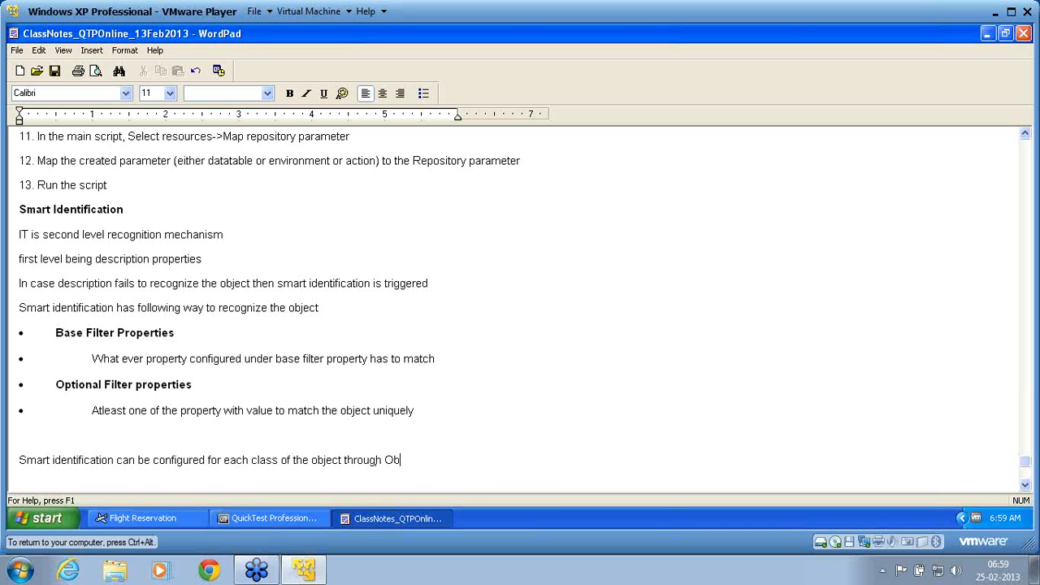
type("ject Identification")
key("Return")
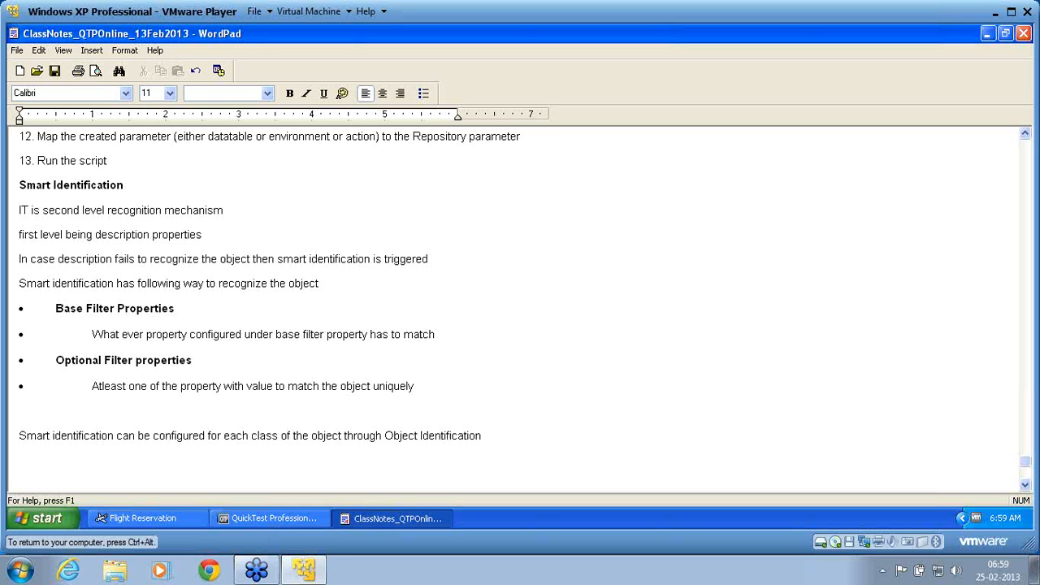
Begin the new line with "In case Smart idenficiation is enabled after the recording,"
type("In case Smrat")
key("BackSpace")
key("BackSpace")
key("BackSpace")
type("art is")
key("BackSpace")
key("BackSpace")
key("BackSpace")
type("idenficiatio")
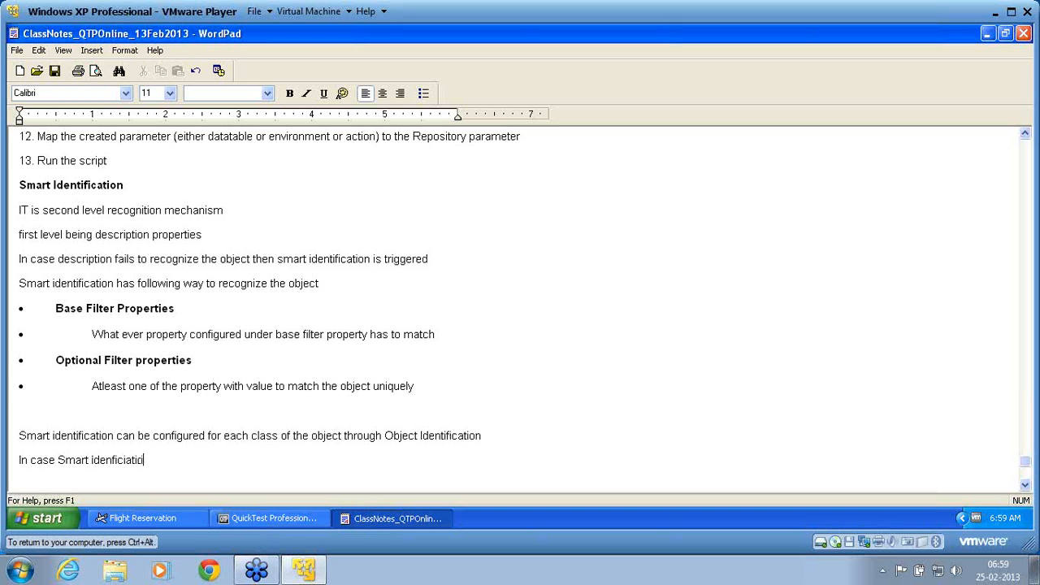
type("n is enabled after the recor")
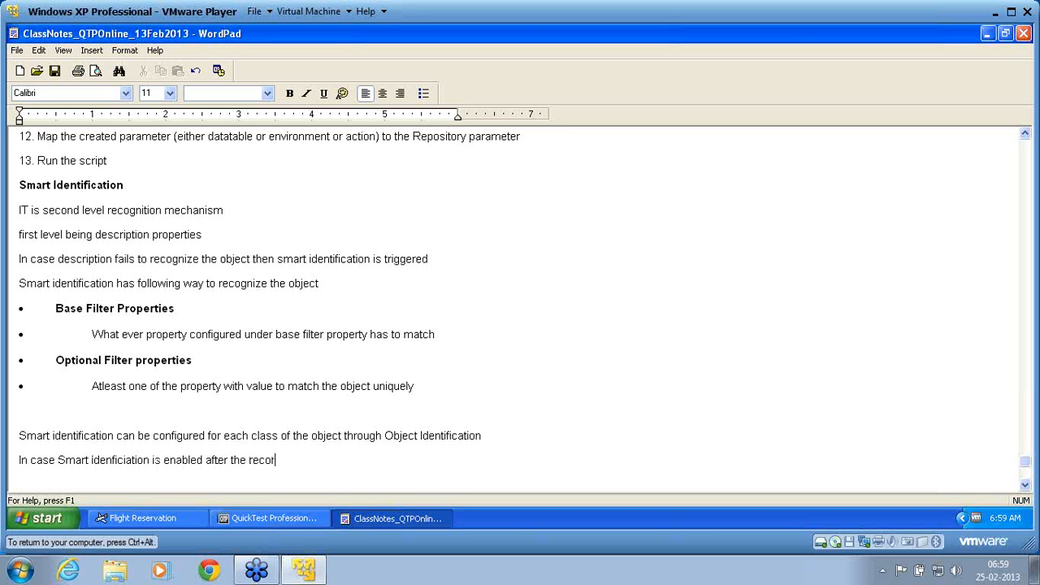
type("ding, the object or")
Complete the line with "the objects for which SI is enabled will not work as it is already recorded without smart identification."
key("BackSpace")
key("BackSpace")
key("BackSpace")
key("BackSpace")
type("s for w")
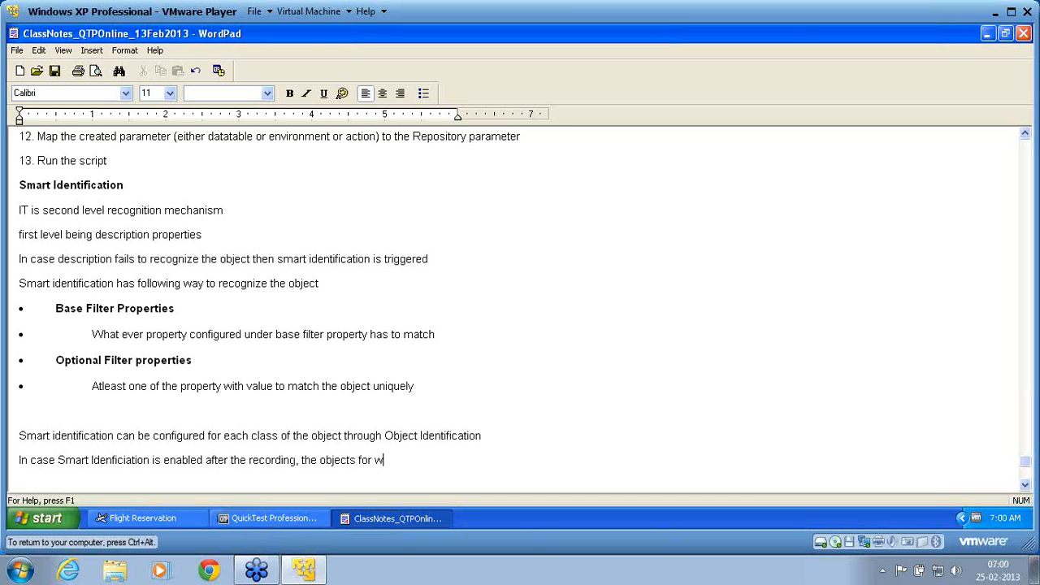
type("hich SI is enabled will not w")
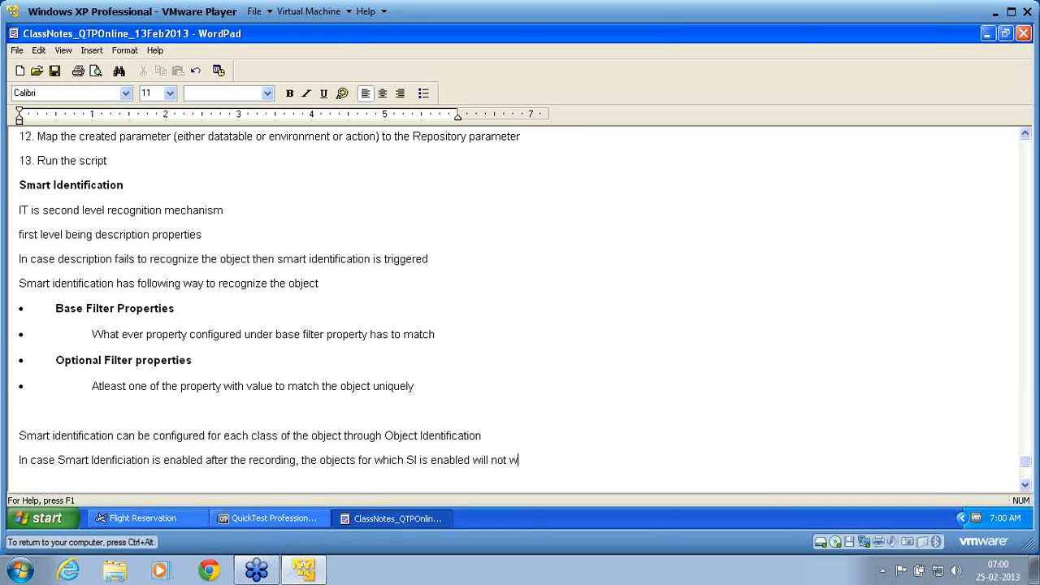
type("ork as it is already re")
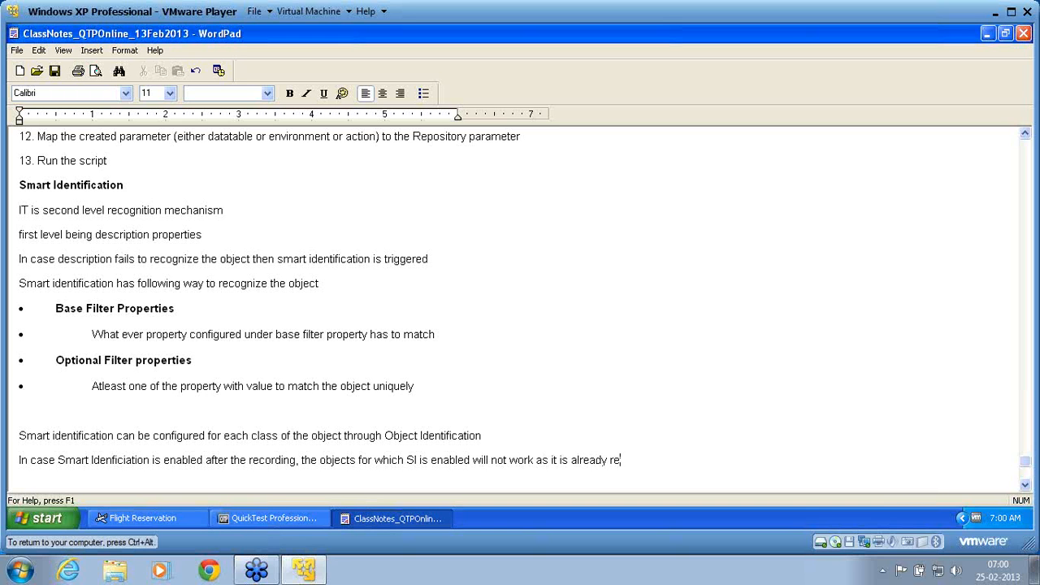
type("corded withou")
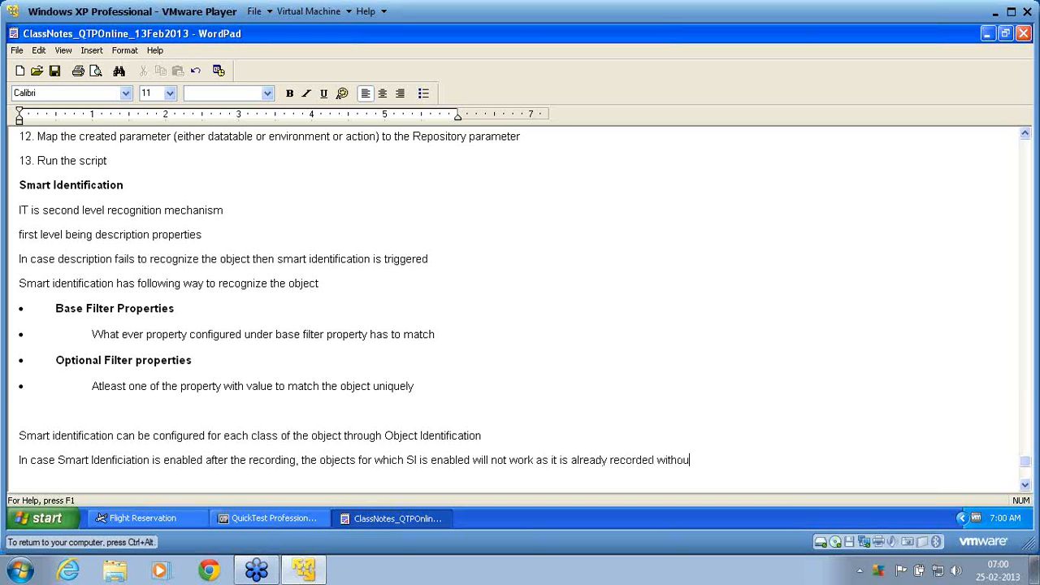
type("t smart identification.")
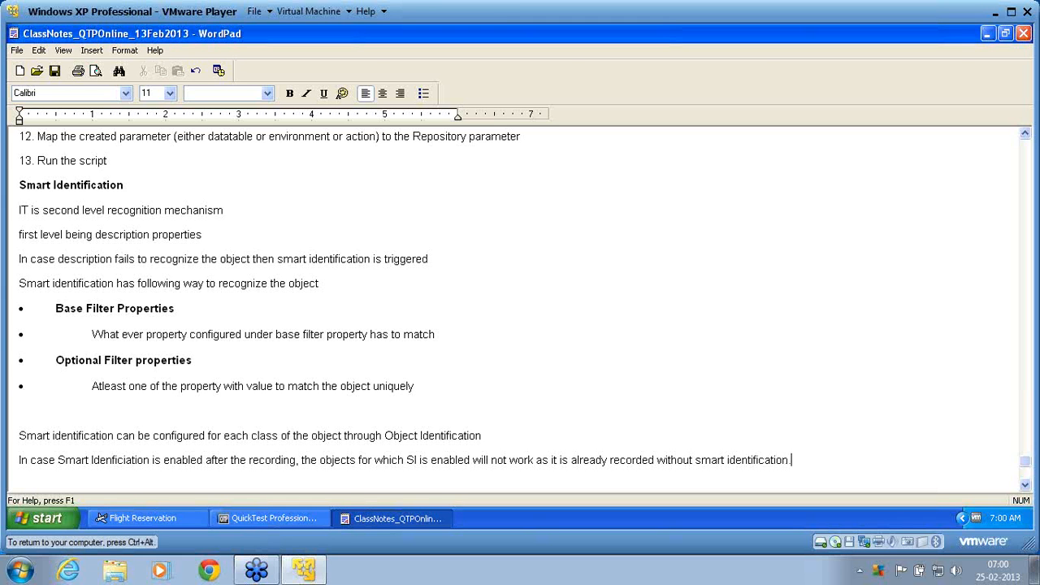
key("Return")
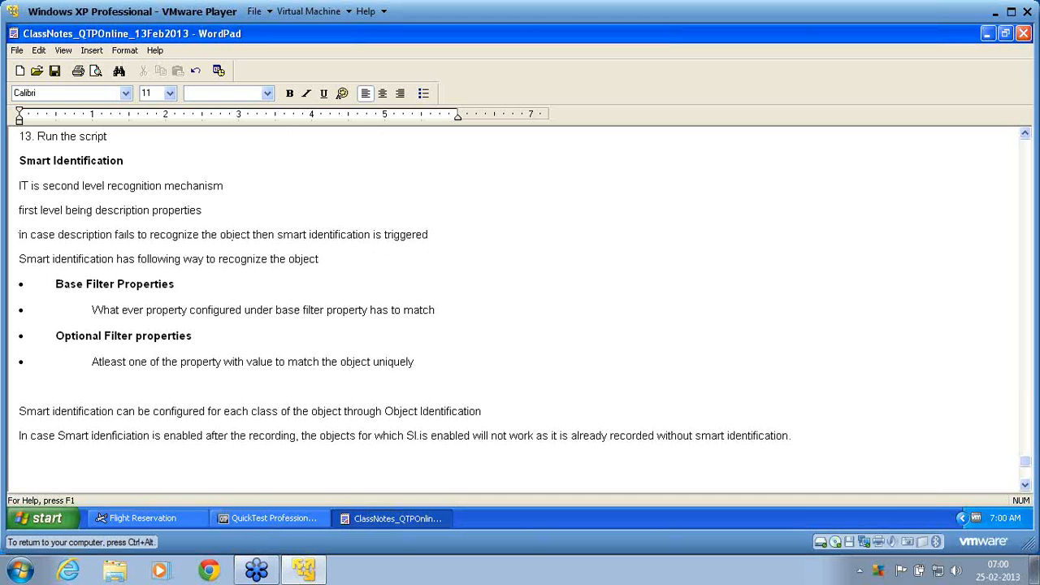
Begin the next line with "To enable SI" and append "(SI)" to the "Smart Identification" heading
type("To enable SI")
left_click(232, 160)
type("(SI")
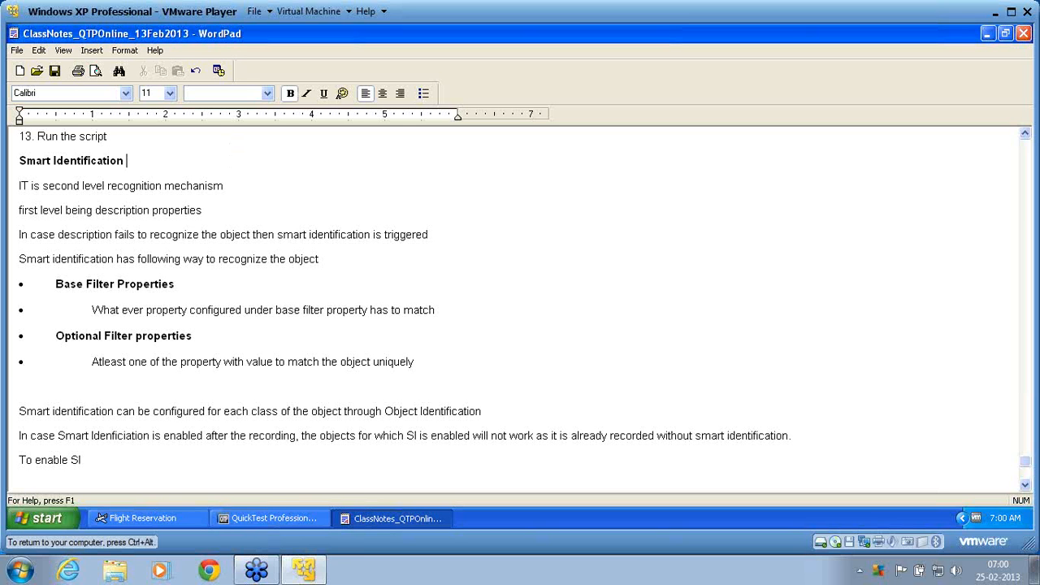
type(")")
Complete the "To enable SI" line with ", Object class needs to be configured before recording"
left_click(148, 461)
type(": Object.")
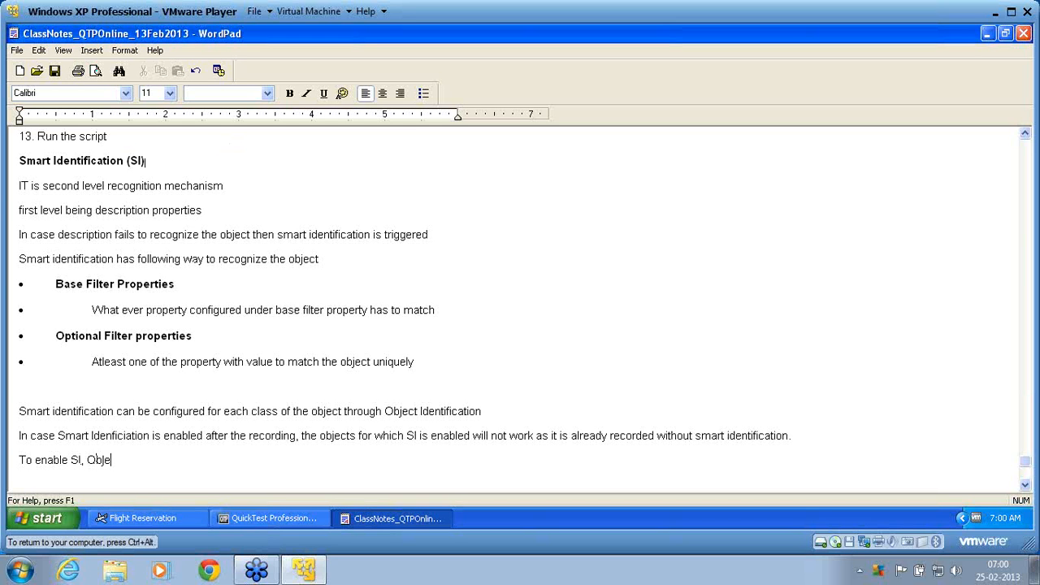
type(" class ned")
key("BackSpace")
type("eds to be c")
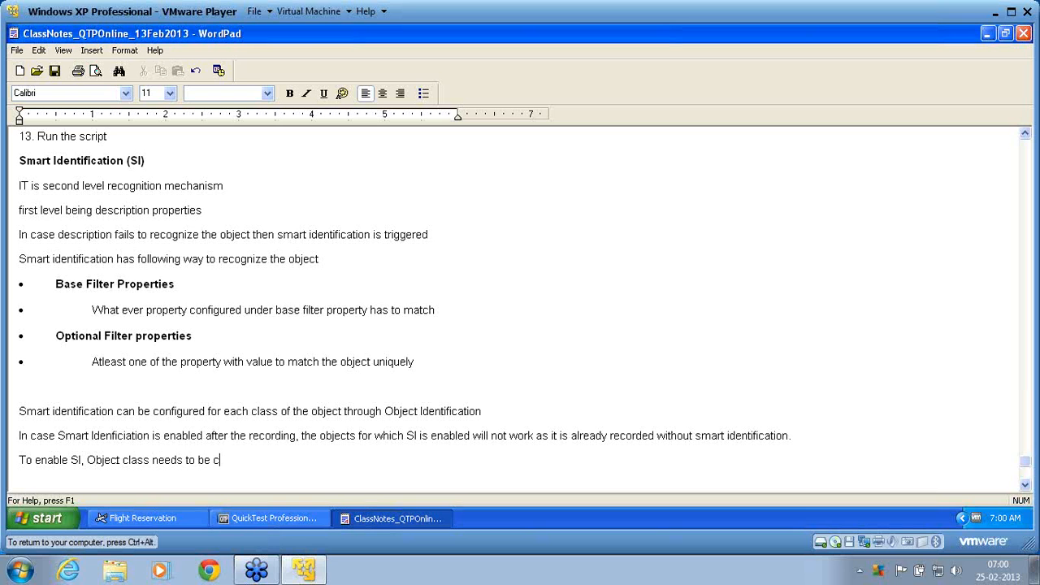
type("onfigured before recording")
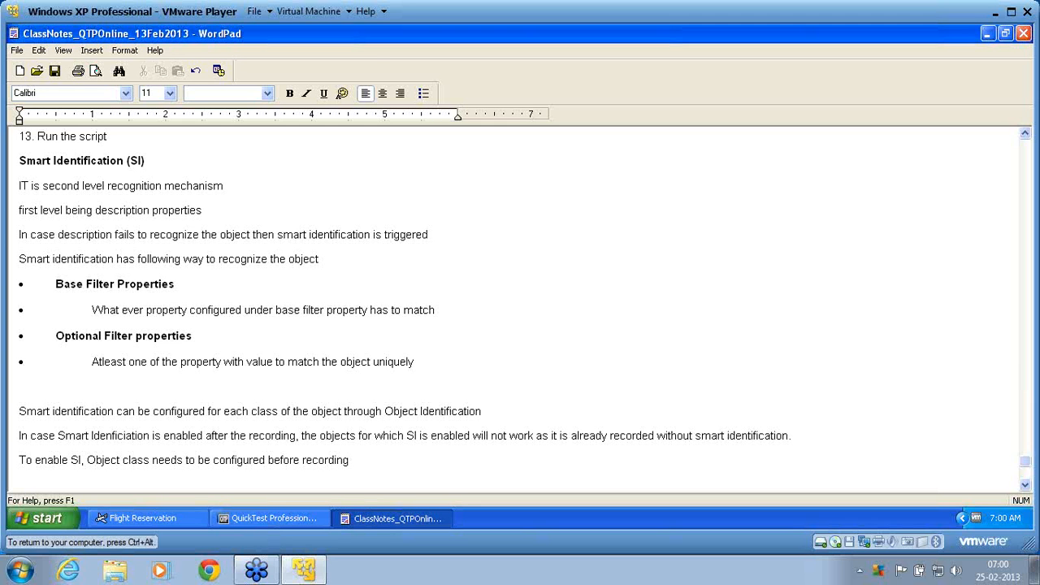
Add the line "For Web object, Smart identification is default configured and enabled." and begin a new line
key("Return")
type("For ")
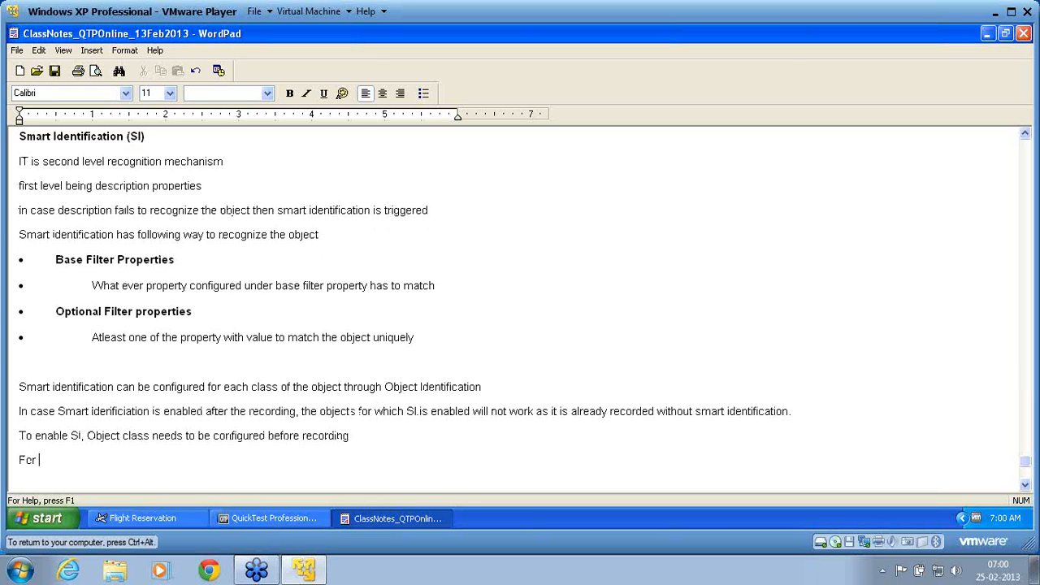
type("Web object, Smart iden")
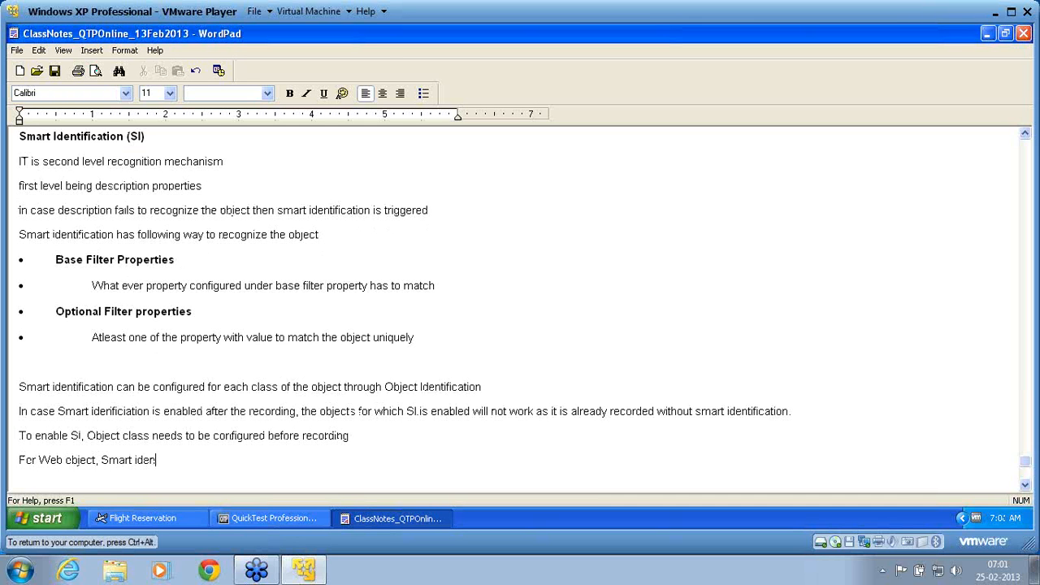
type("tificatyi")
key("BackSpace")
key("BackSpace")
type("ion is dsfault configured")
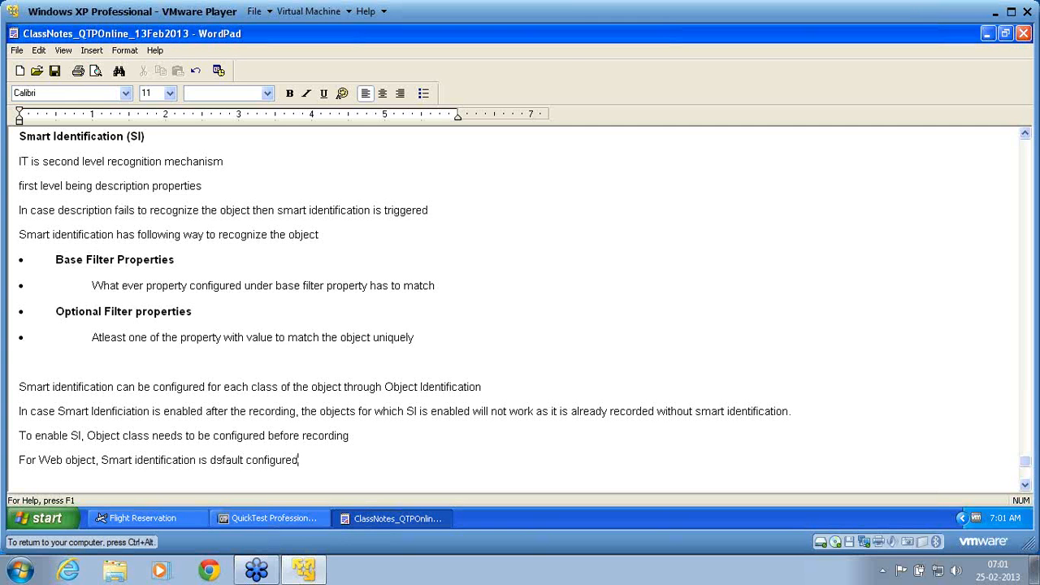
type(" and enabled.")
key("Return")
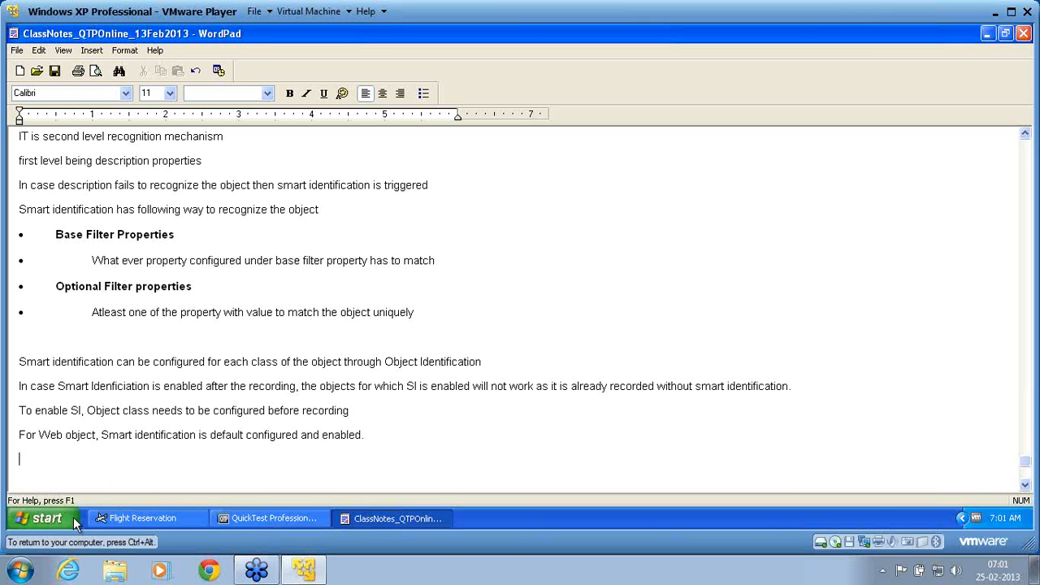
Switch to QuickTest Professional and open the Object Identification settings
left_click(263, 521)
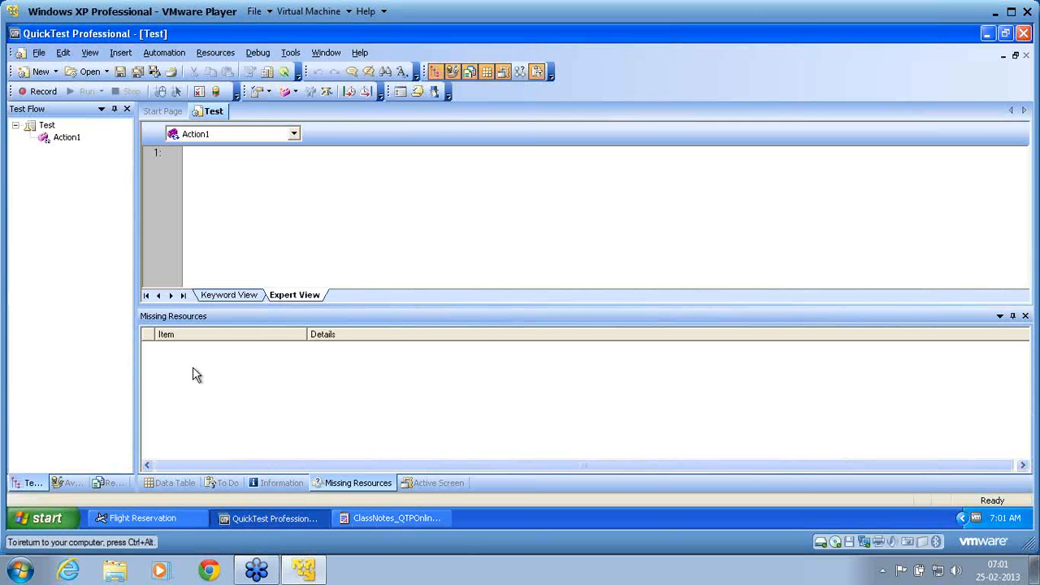
left_click(204, 245)
left_click(291, 52)
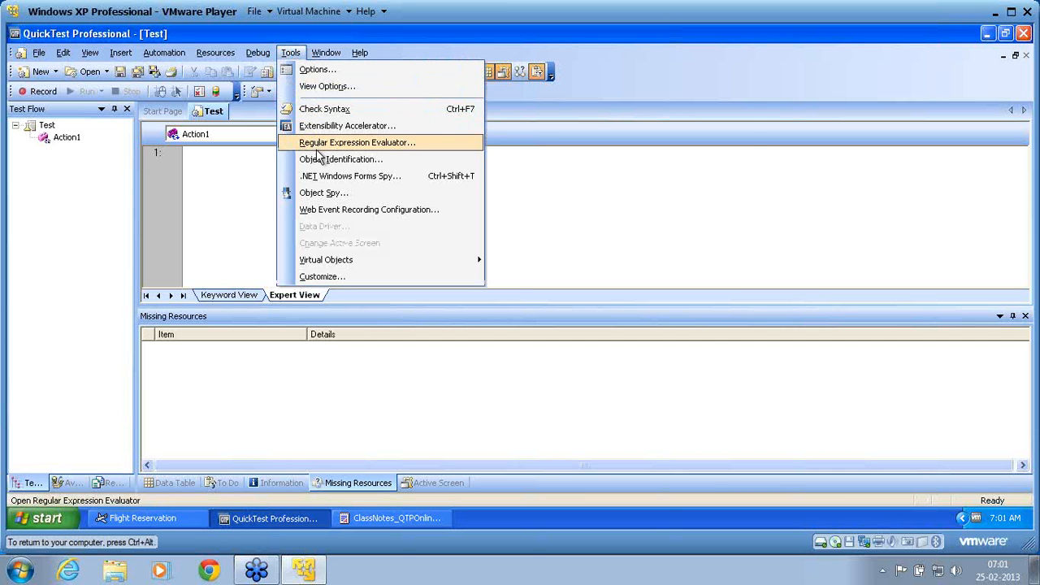
left_click(319, 161)
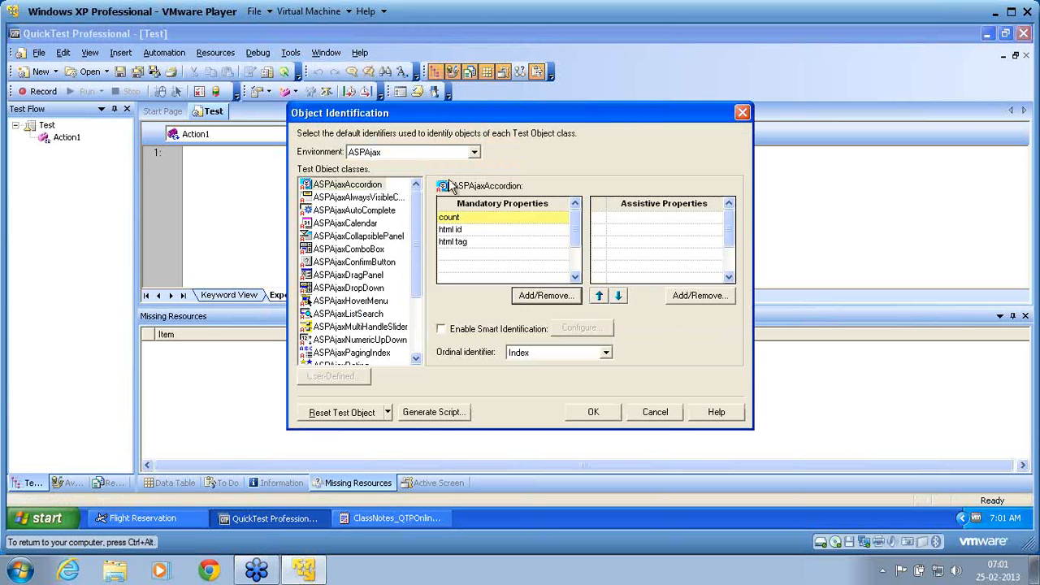
For the Standard Windows environment, enable Smart Identification for the Dialog class and open its configuration
left_click(475, 154)
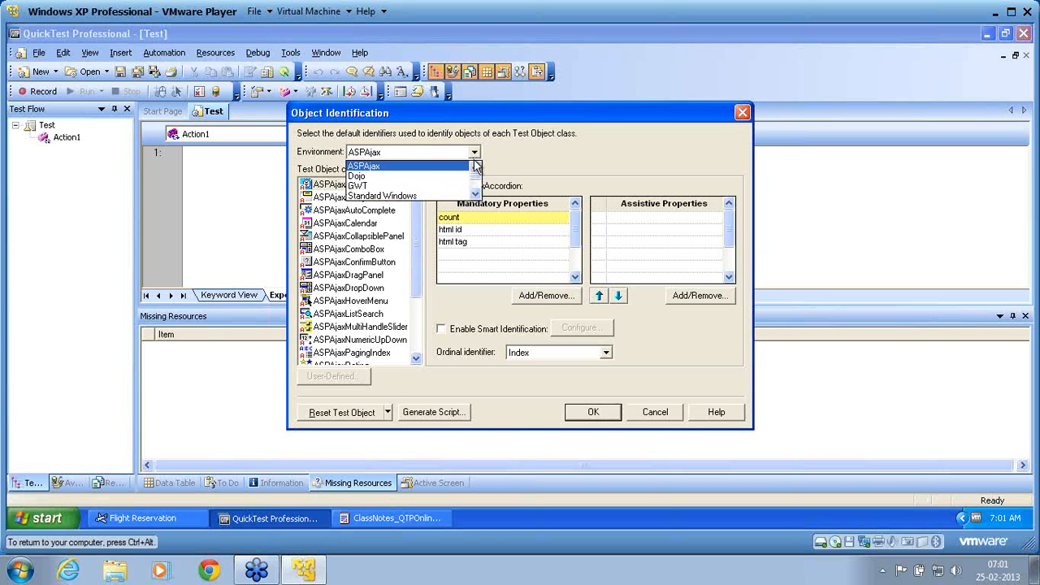
left_click(476, 193)
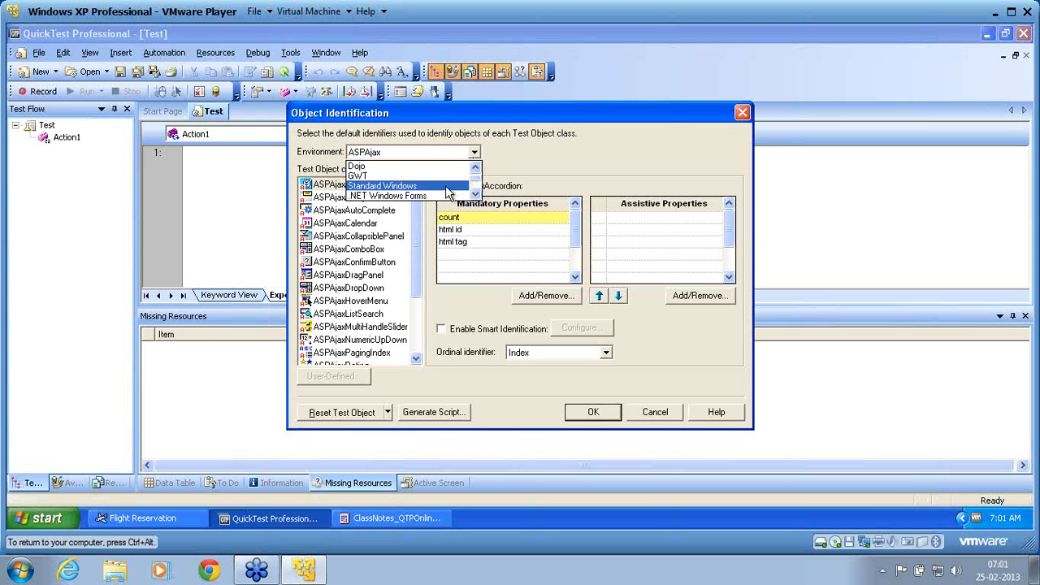
left_click(447, 187)
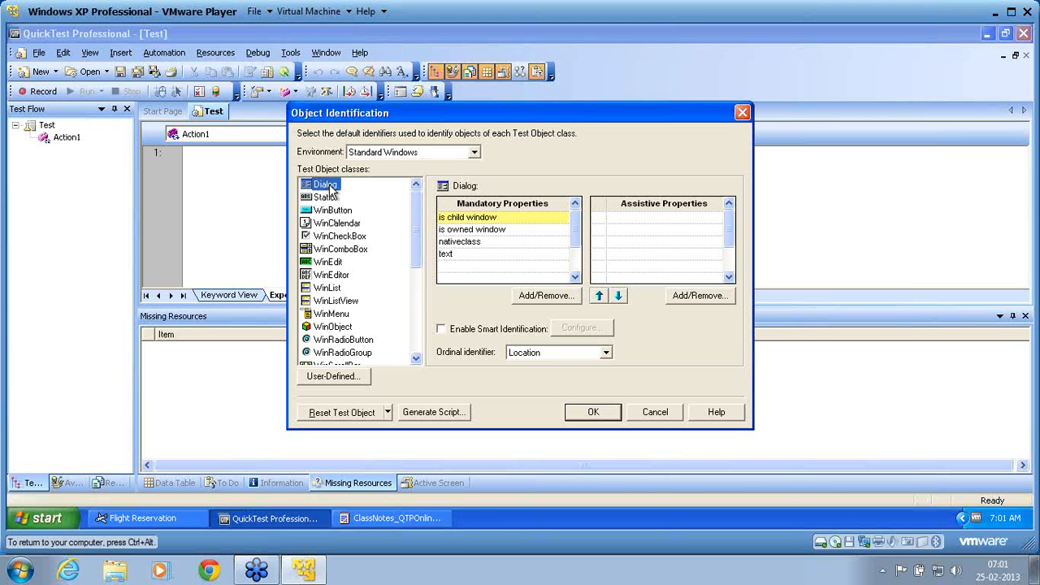
left_click(441, 330)
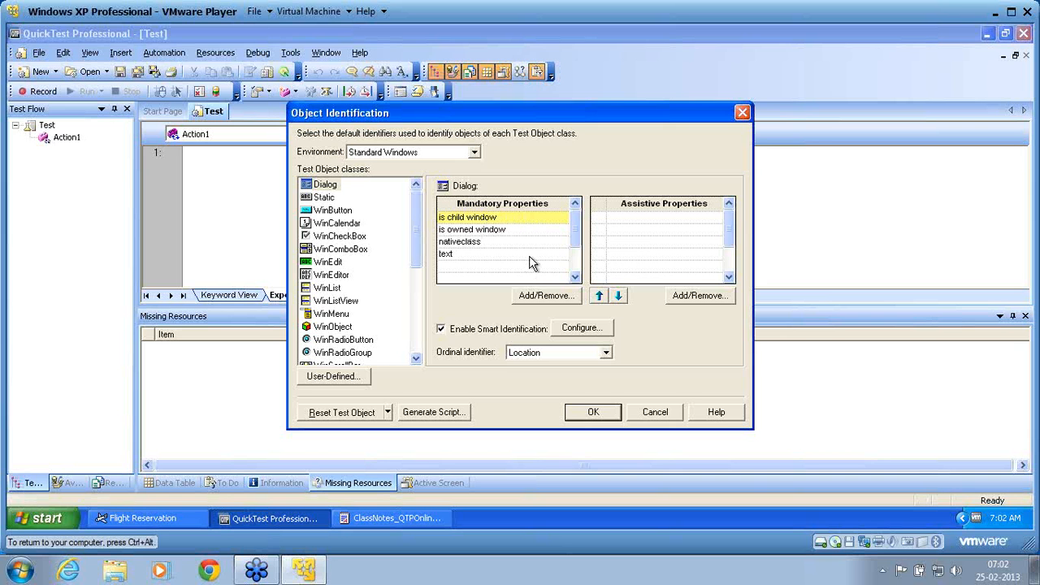
left_click(574, 333)
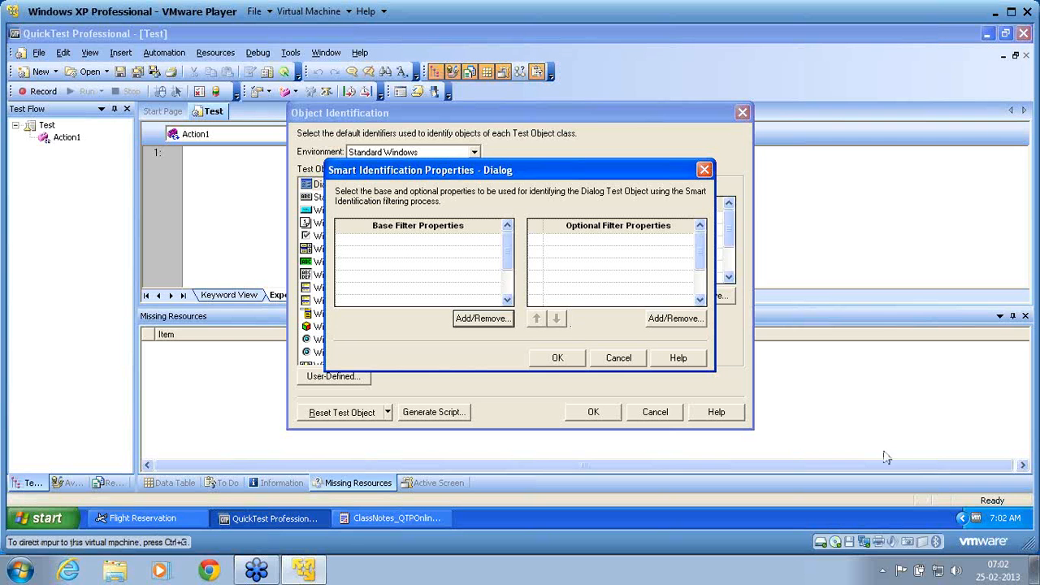
Move the Smart Identification Properties dialog clear of the mandatory properties and add nativeclass as a base filter property
key("ctrl+alt")
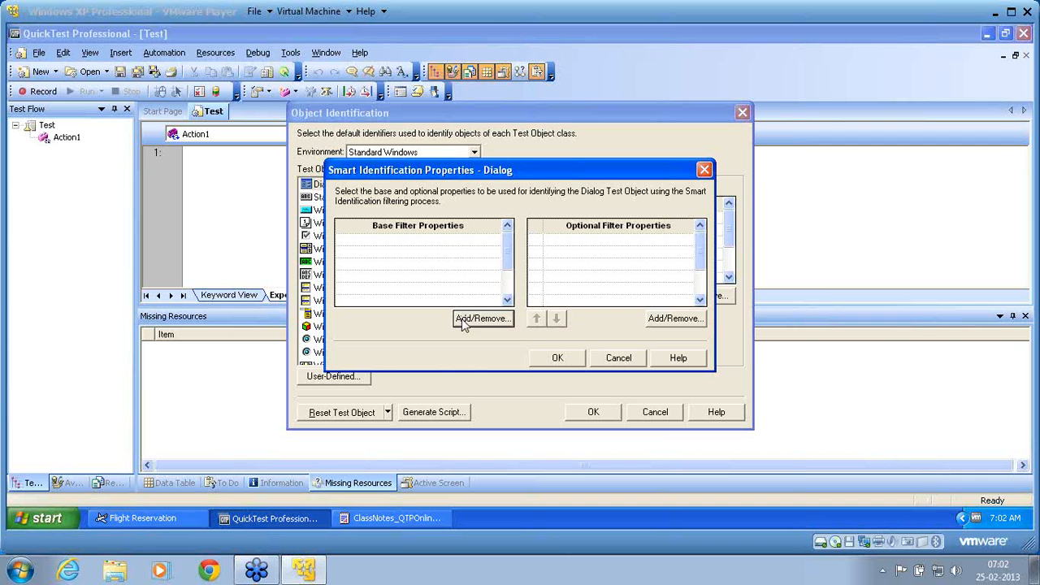
left_click(470, 177)
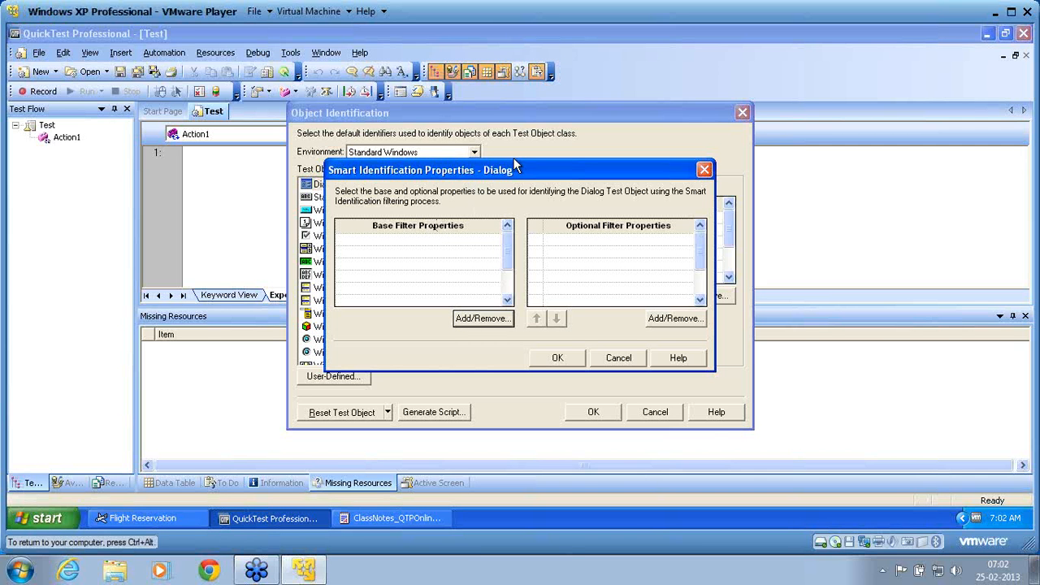
left_click_drag(514, 172, 541, 291)
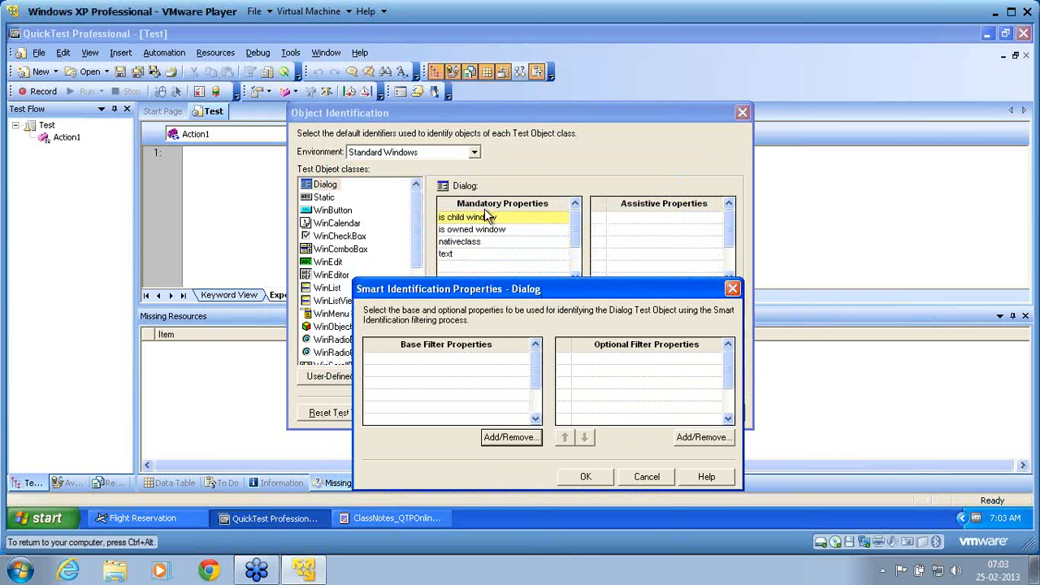
left_click(499, 436)
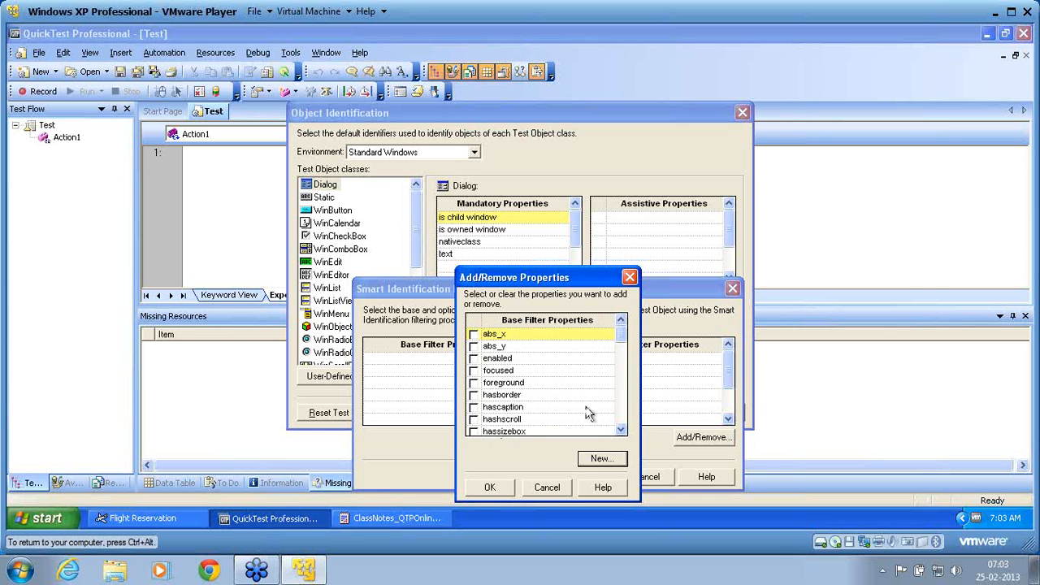
left_click(623, 403)
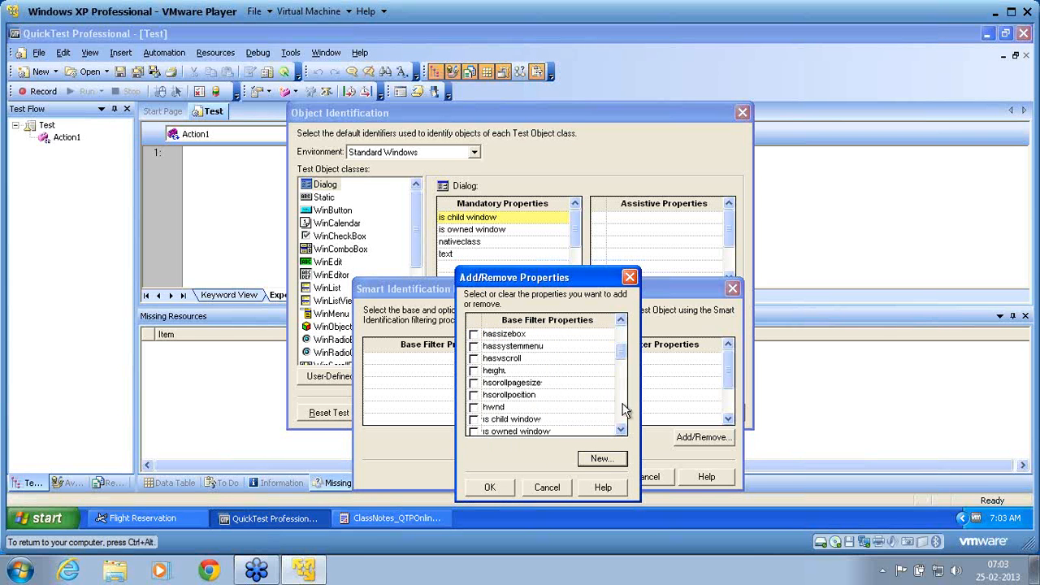
left_click(624, 405)
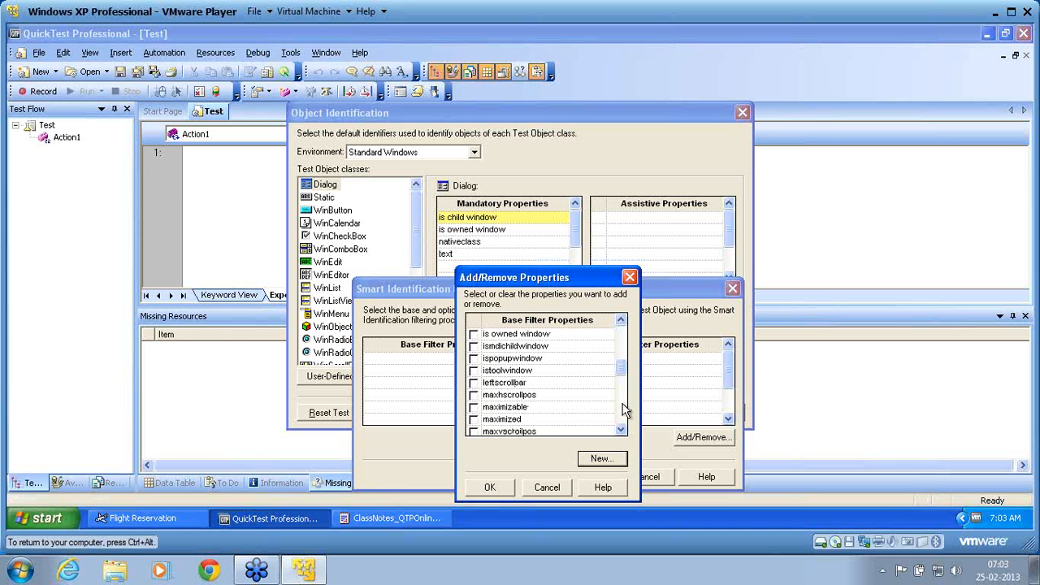
left_click(620, 431)
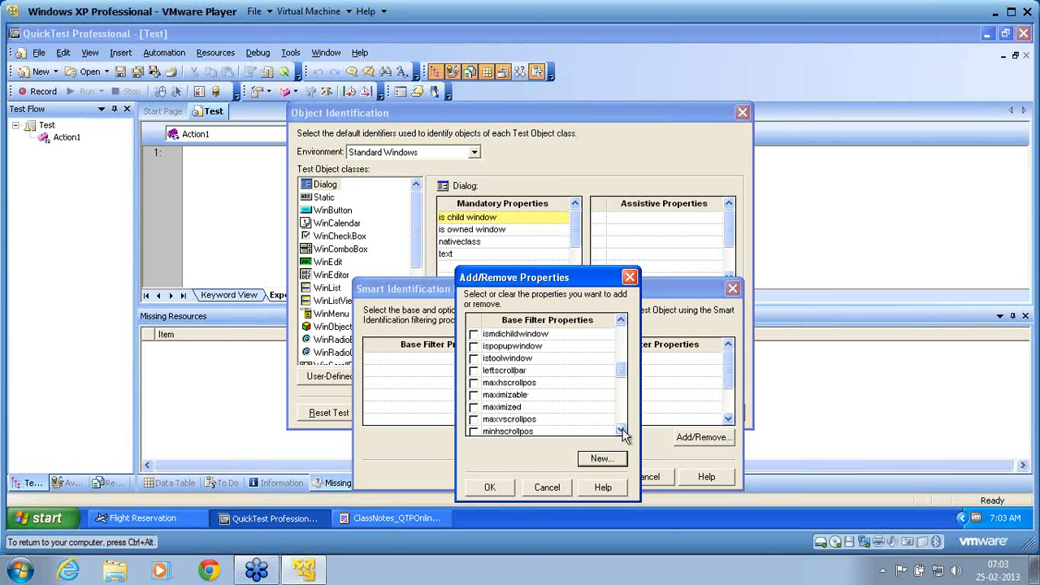
left_click(621, 430)
left_click(621, 431)
left_click(621, 430)
left_click(621, 431)
left_click(621, 430)
left_click(621, 431)
left_click(621, 431)
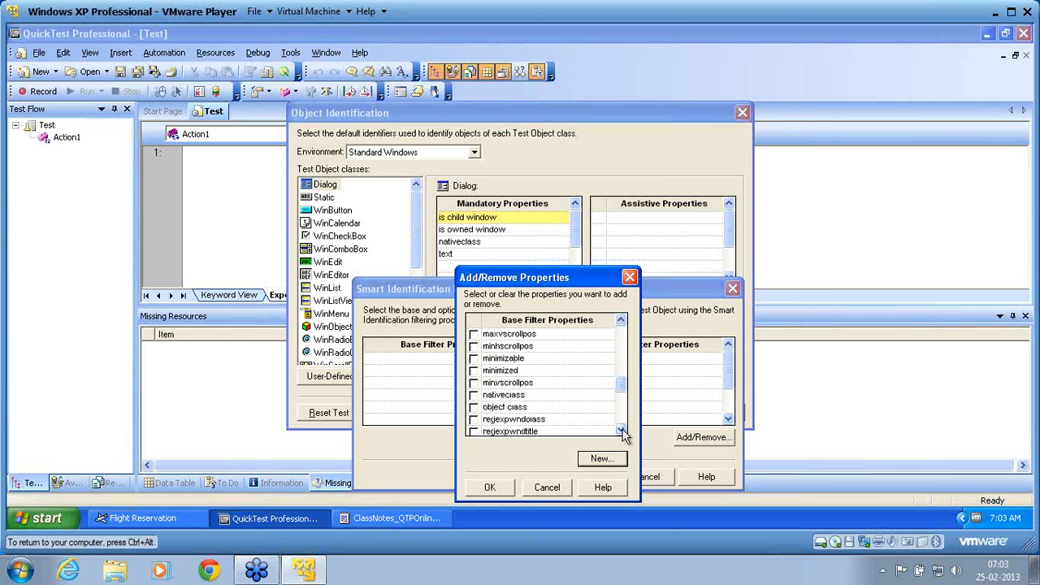
left_click(474, 395)
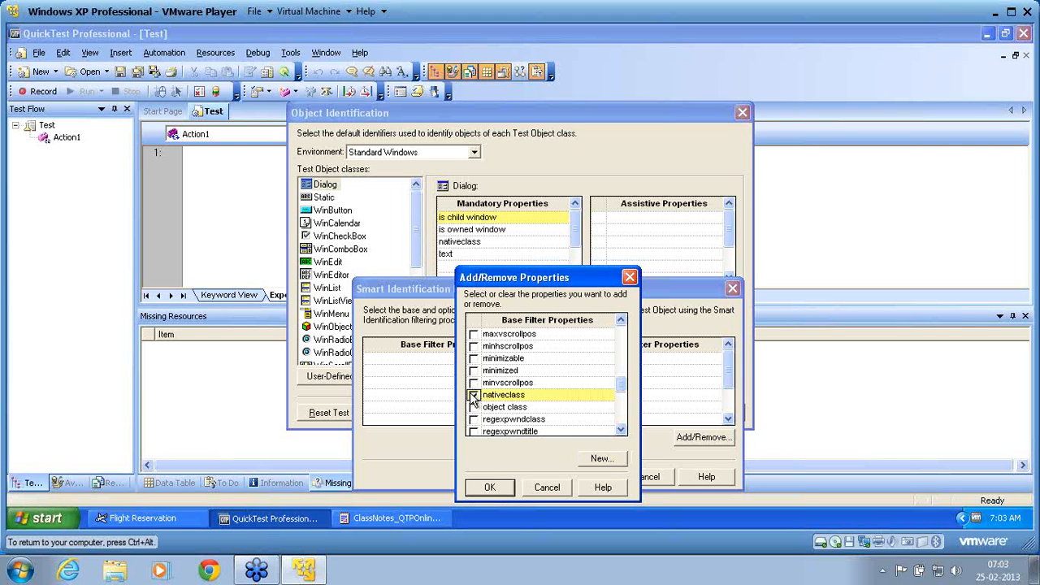
left_click(492, 487)
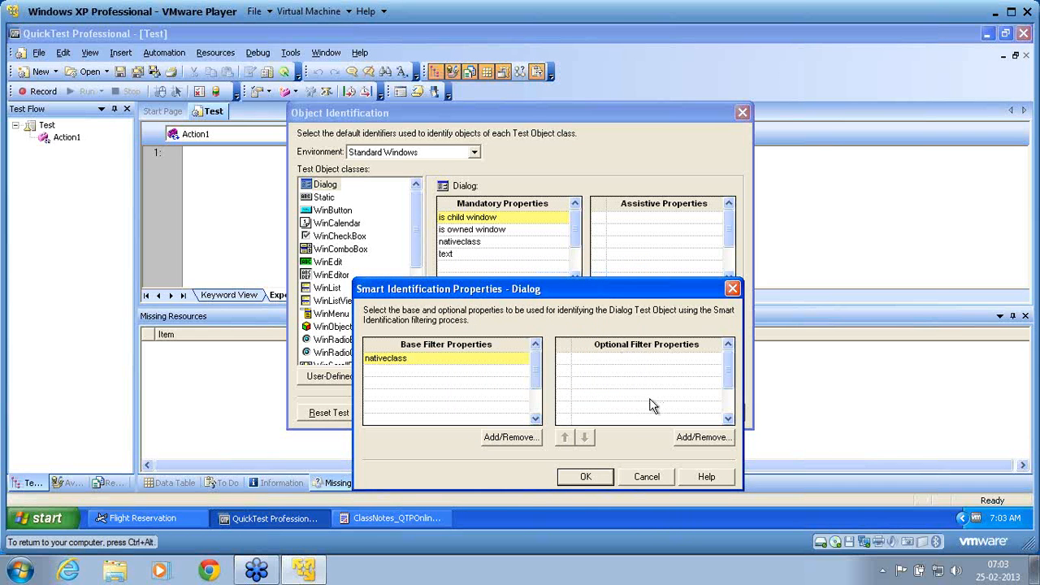
Add text as an optional filter property for the Dialog class
left_click(701, 438)
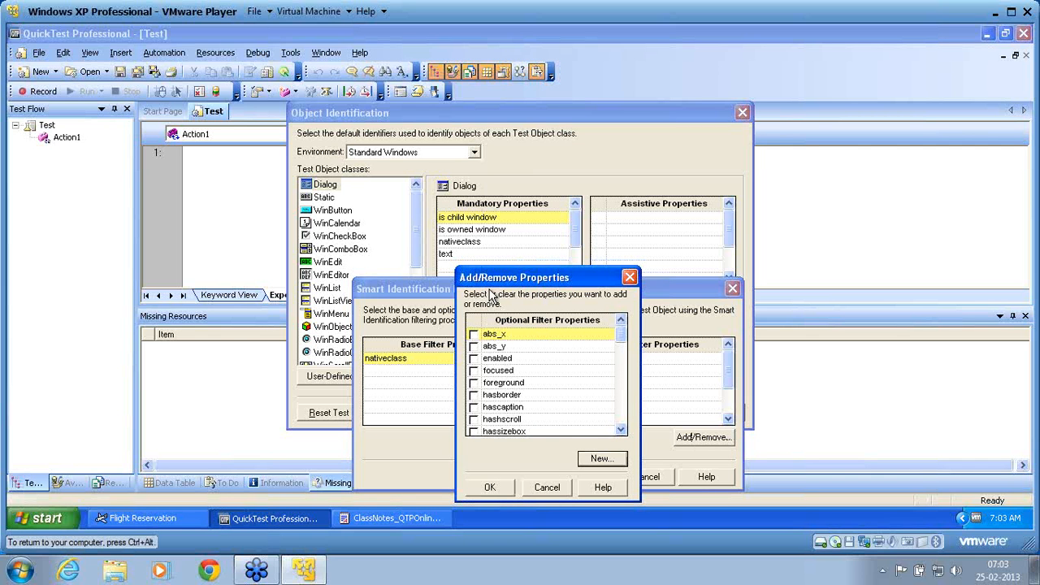
left_click(622, 417)
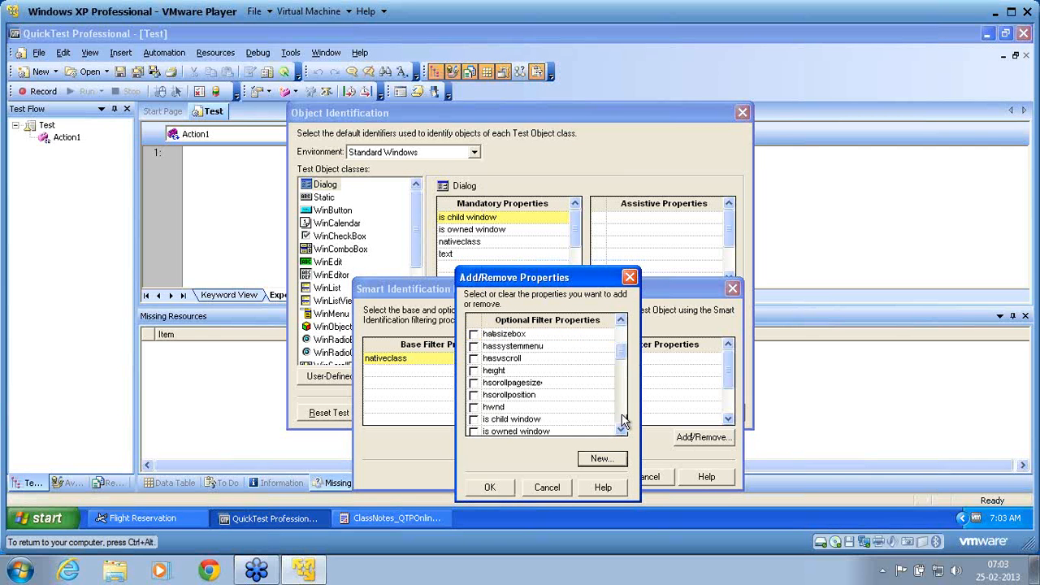
left_click(622, 402)
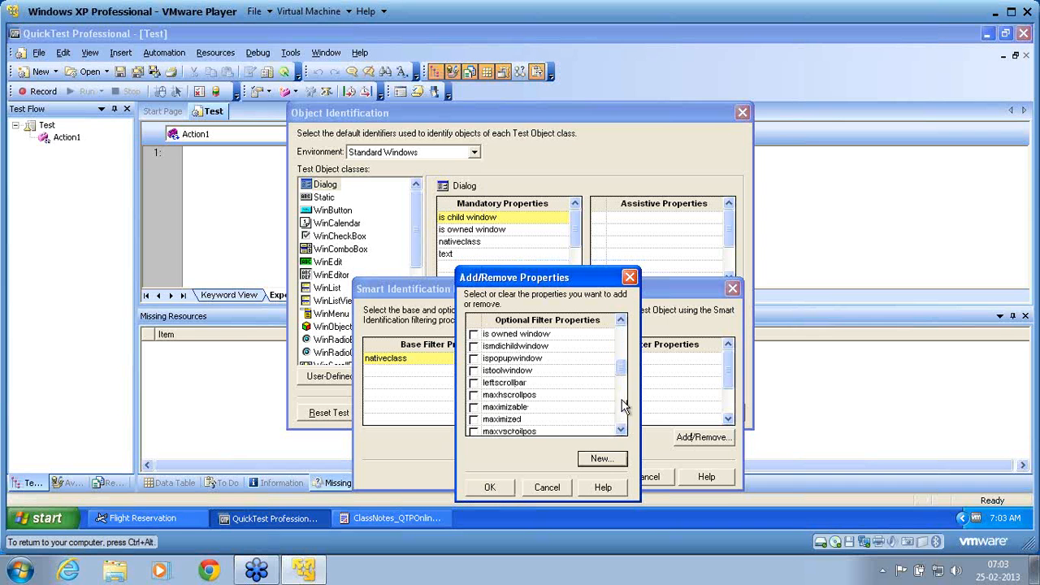
left_click(623, 406)
left_click(622, 406)
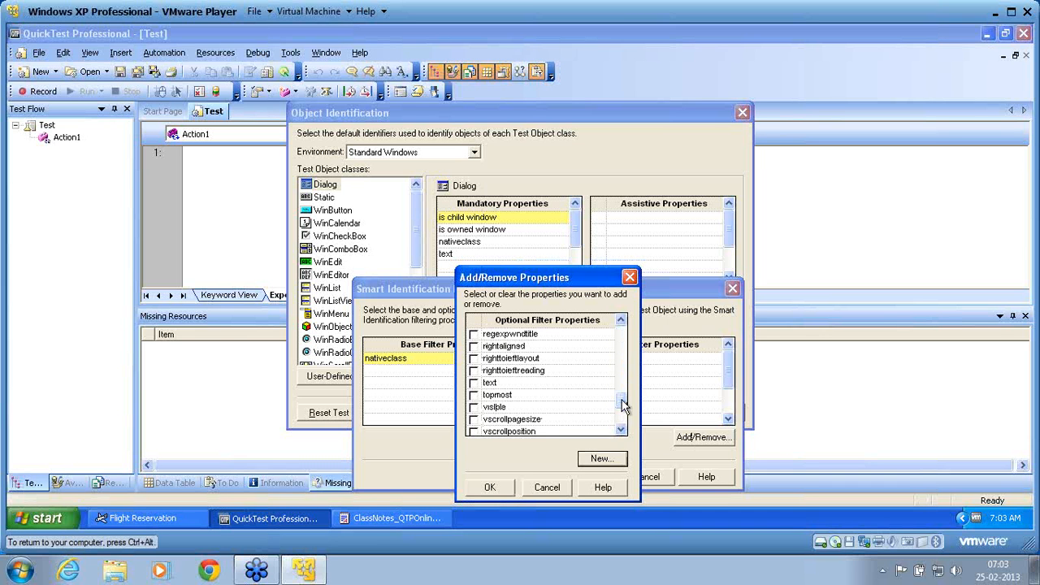
left_click(476, 385)
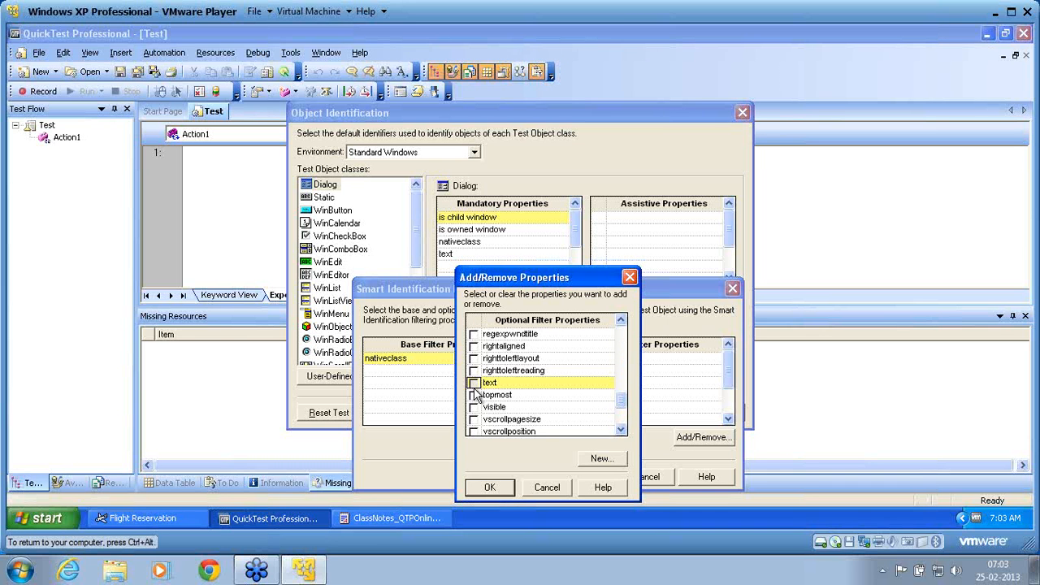
left_click(491, 487)
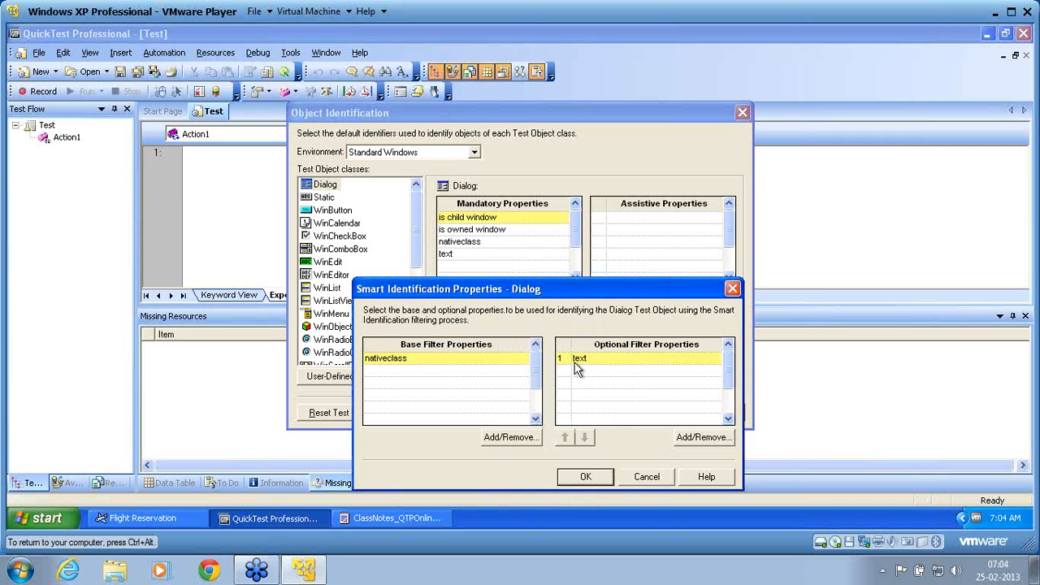
Add "is child window" and "is owned window" as optional filter properties and accept the Dialog class's Smart Identification configuration
left_click(704, 438)
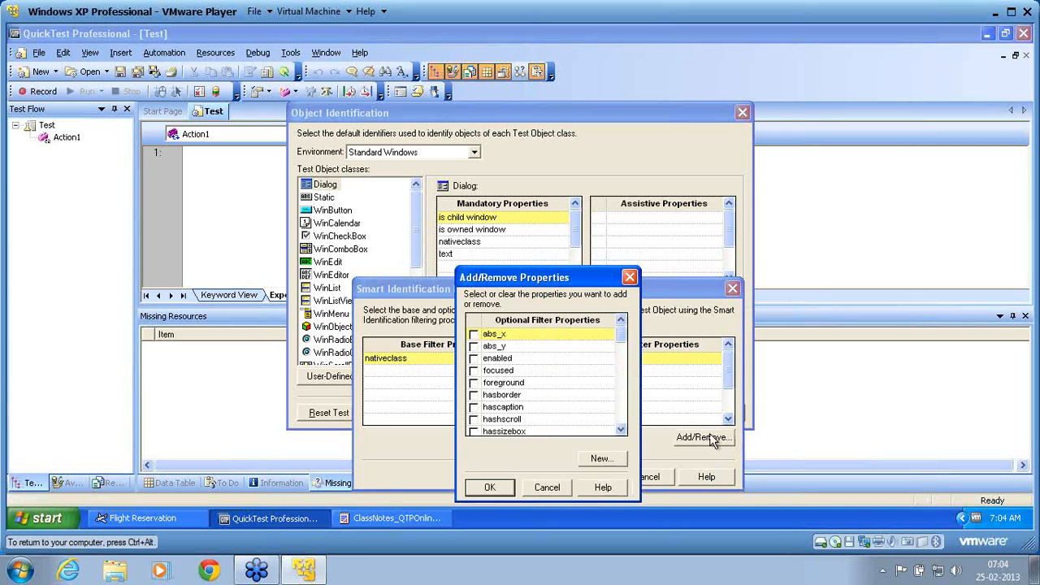
left_click(622, 389)
left_click(625, 391)
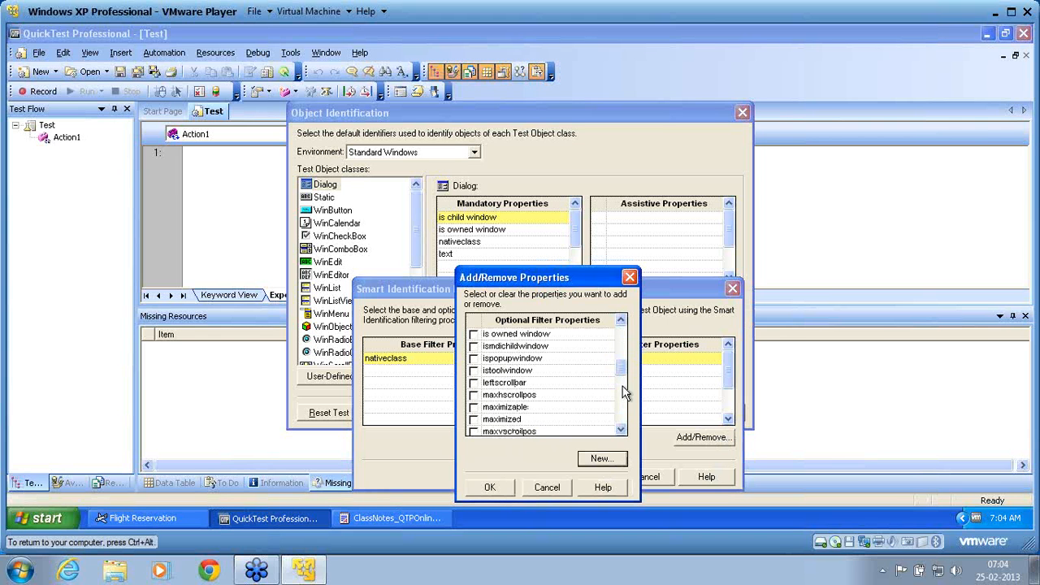
left_click(622, 323)
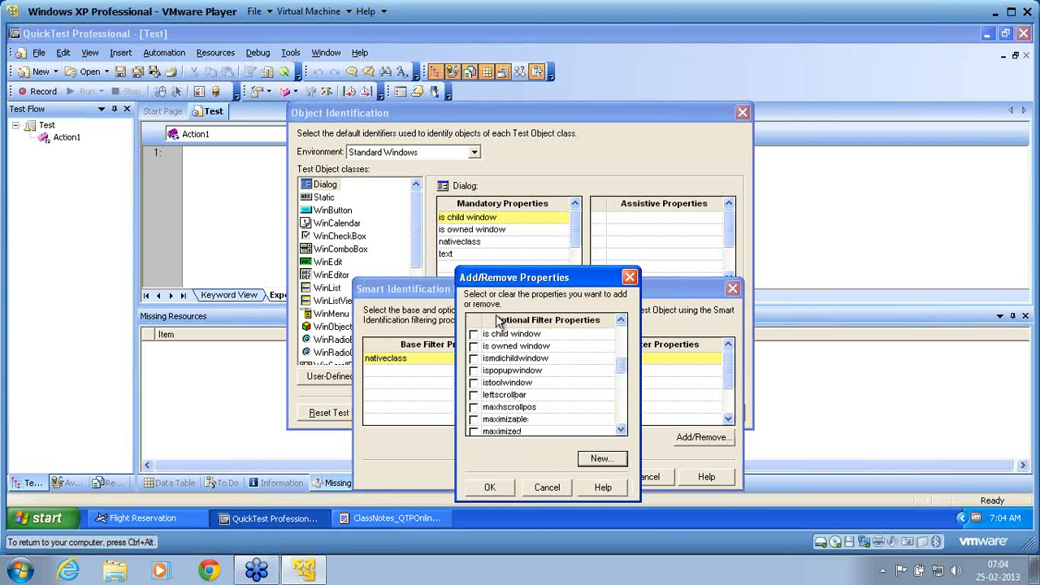
left_click(475, 335)
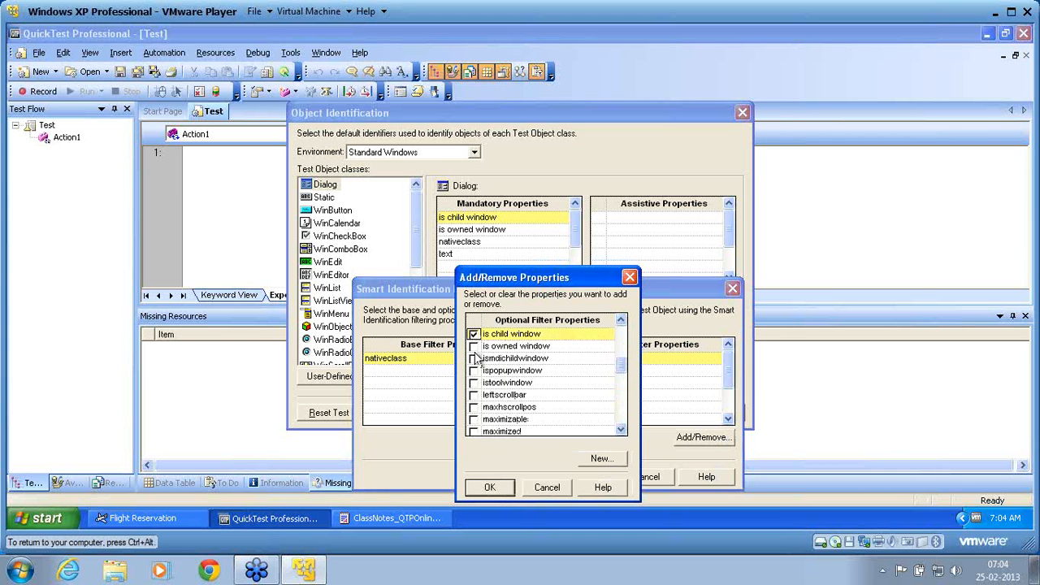
left_click(476, 359)
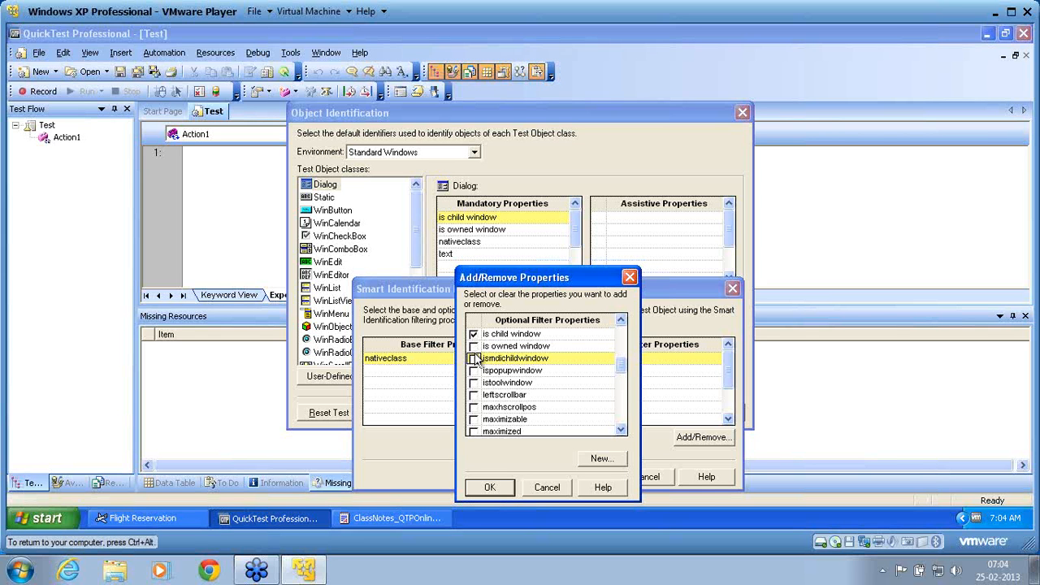
left_click(474, 346)
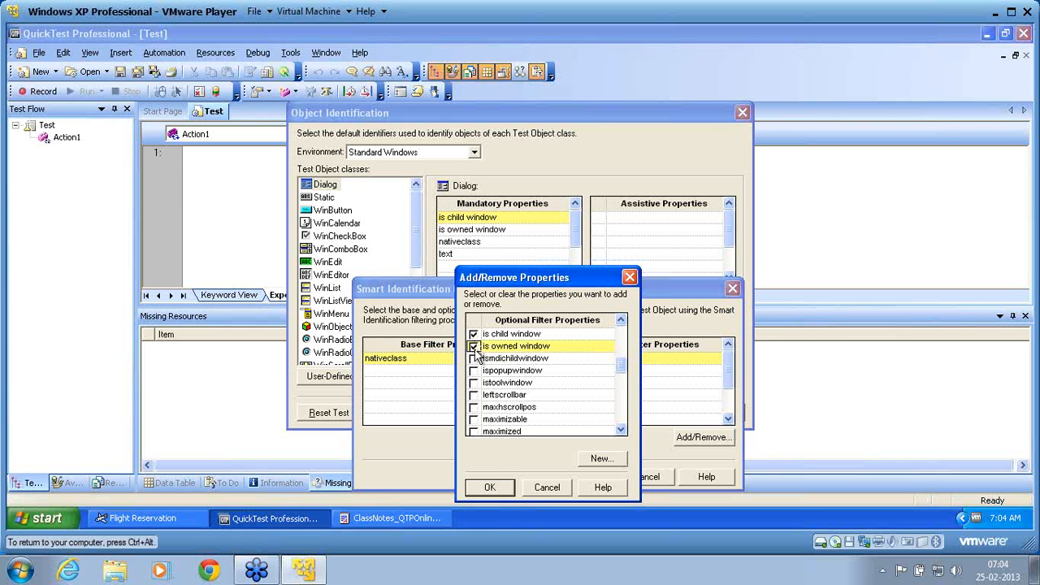
left_click(492, 487)
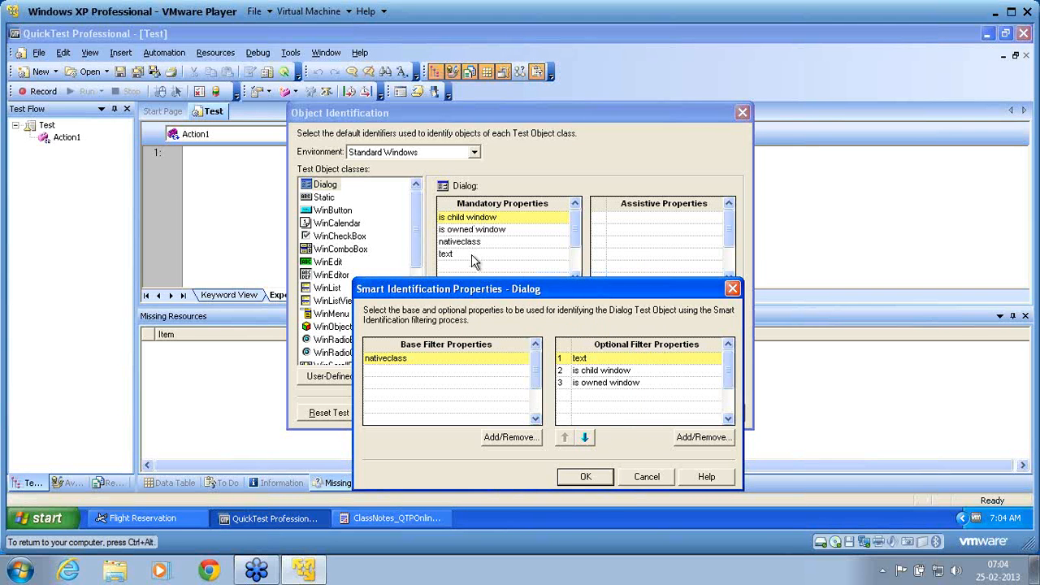
left_click(595, 475)
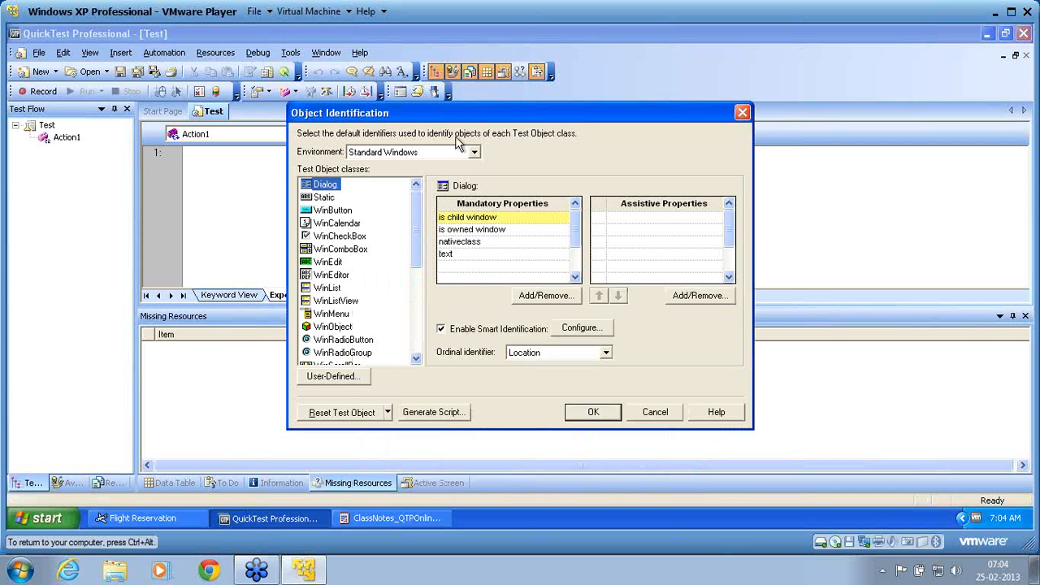
Switch the environment to Web and examine the Browser class's Smart Identification base and optional filter properties
left_click(474, 153)
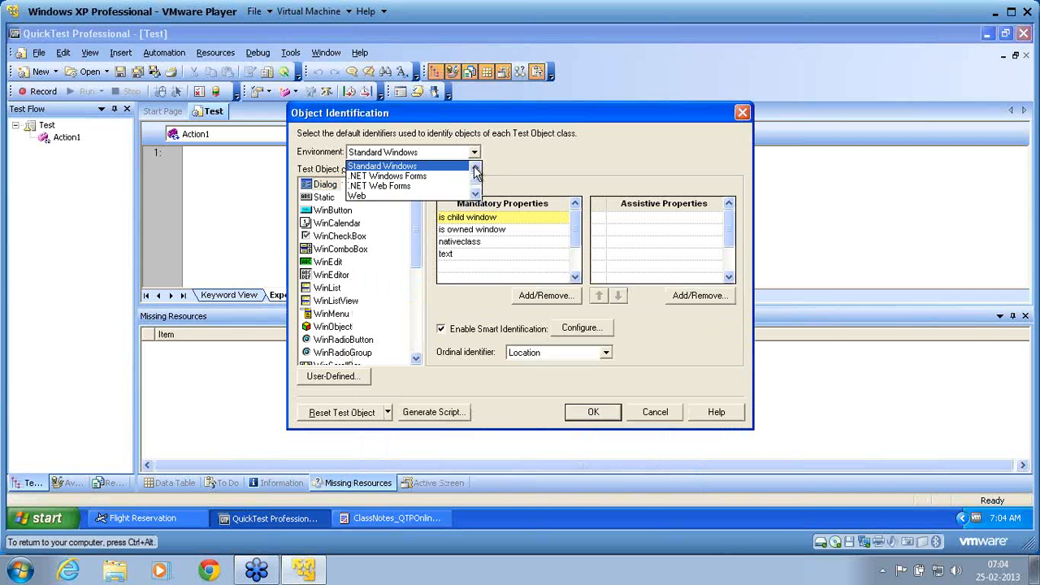
left_click(476, 171)
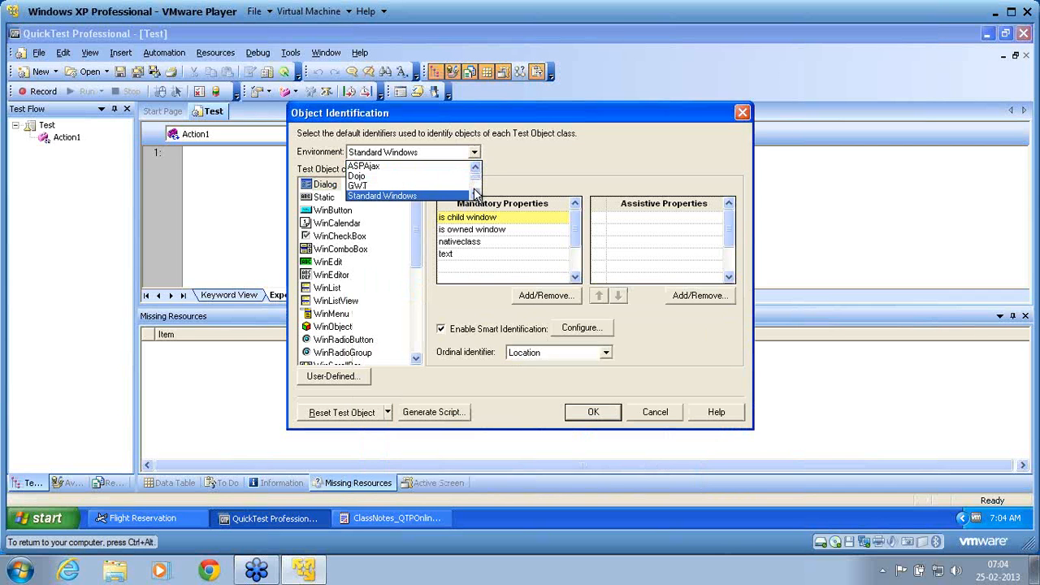
scroll(476, 193, "down", 2)
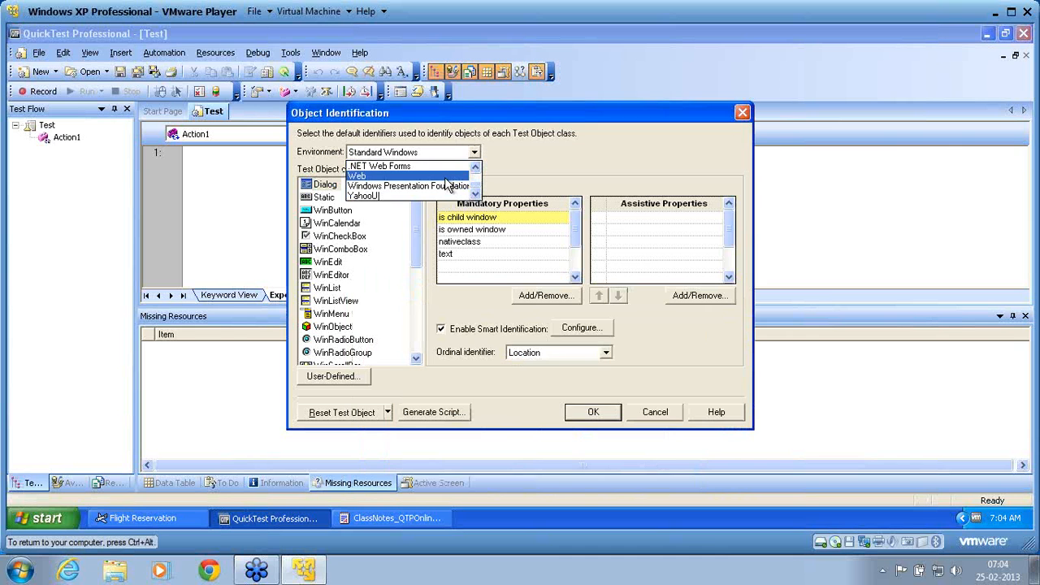
left_click(445, 177)
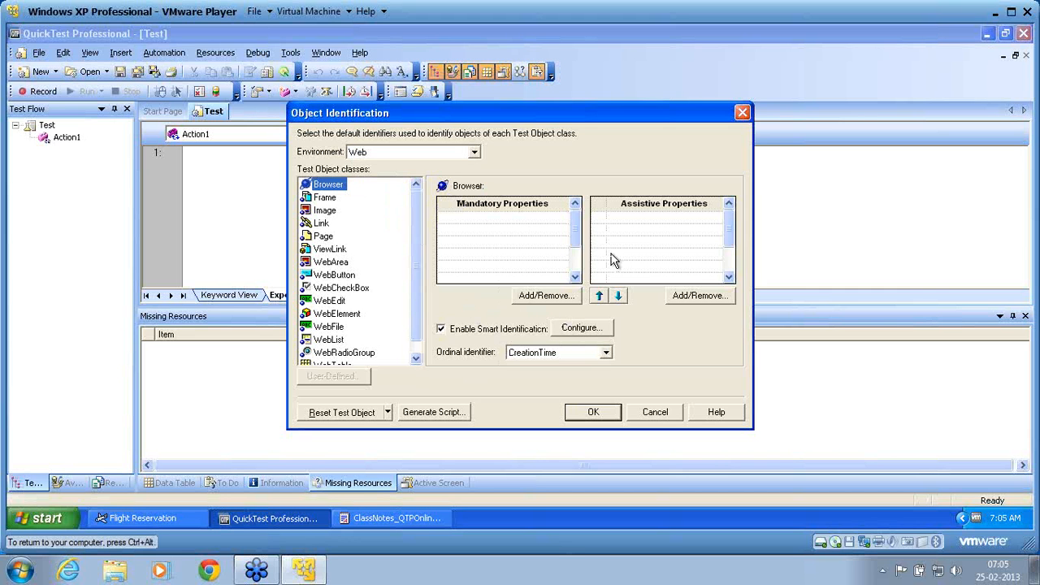
left_click(590, 327)
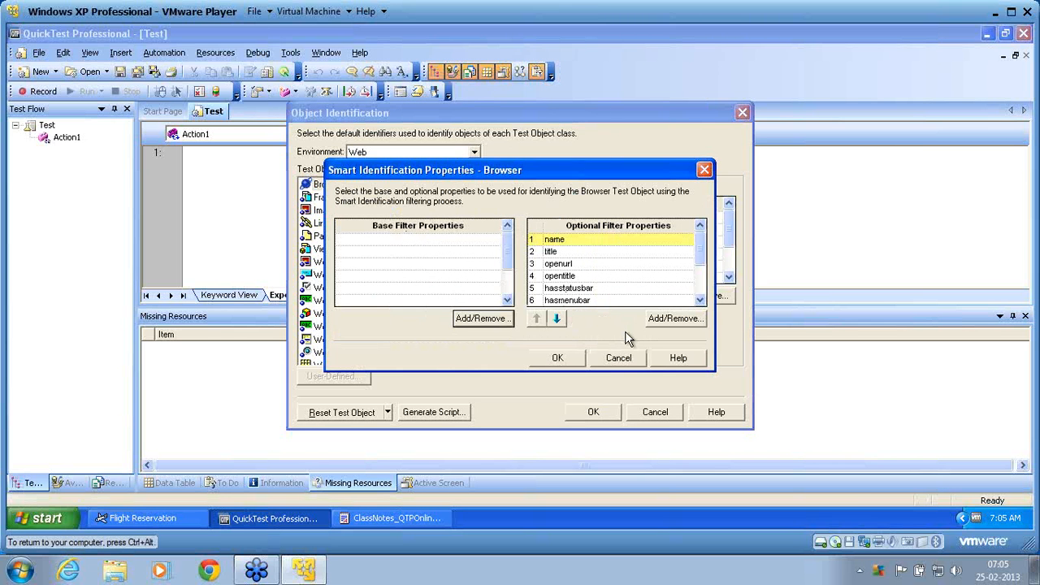
left_click(697, 293)
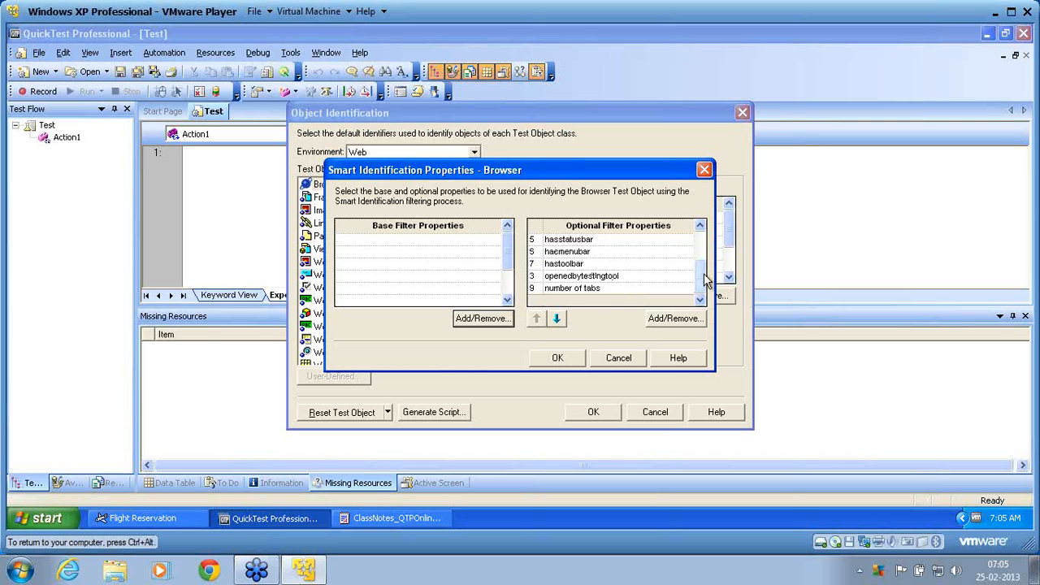
Close the Browser class's Smart Identification properties without changes and examine the Image class's base and optional filter properties
left_click(701, 247)
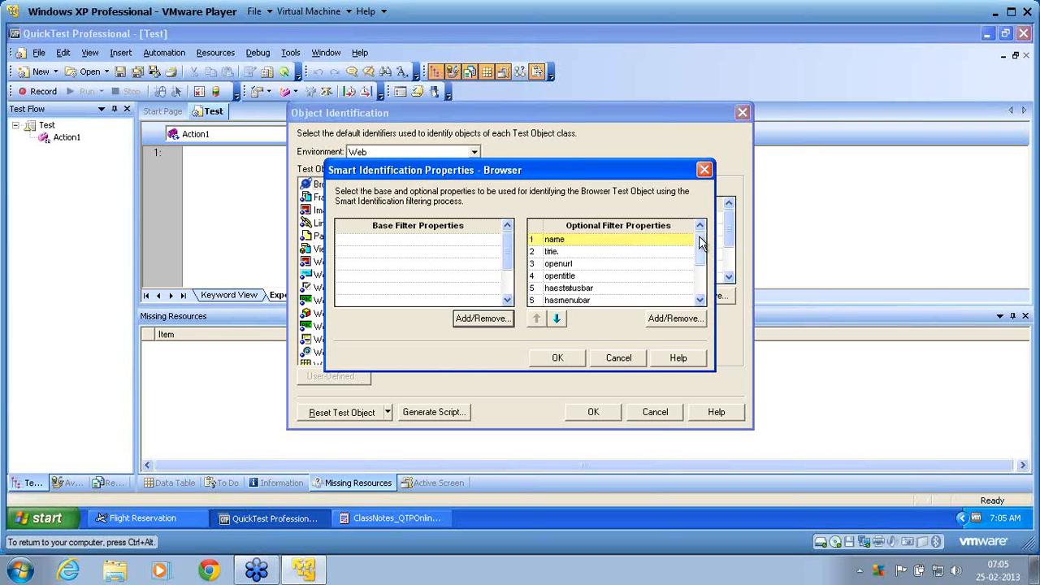
left_click(617, 358)
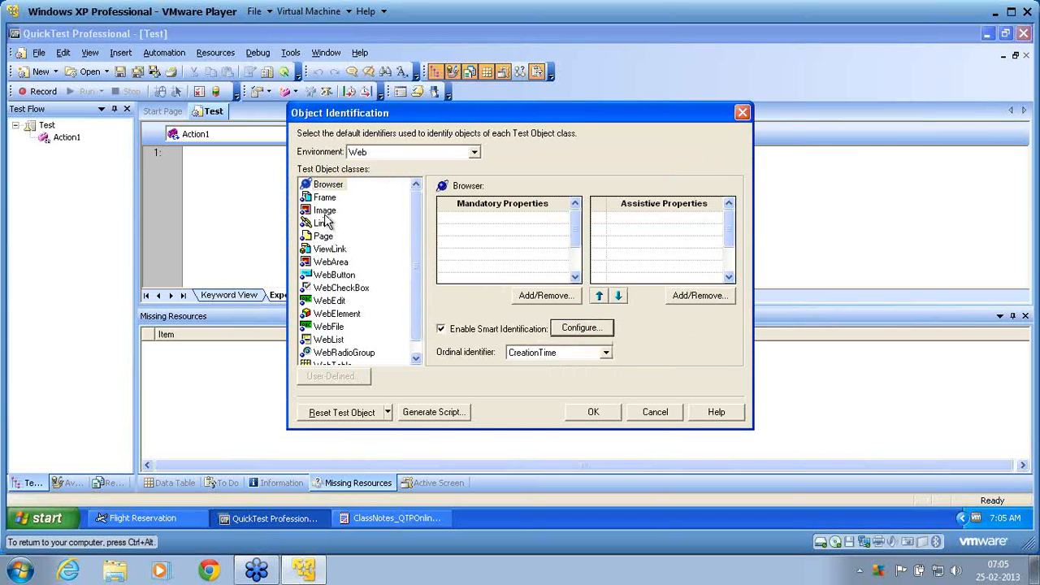
left_click(325, 212)
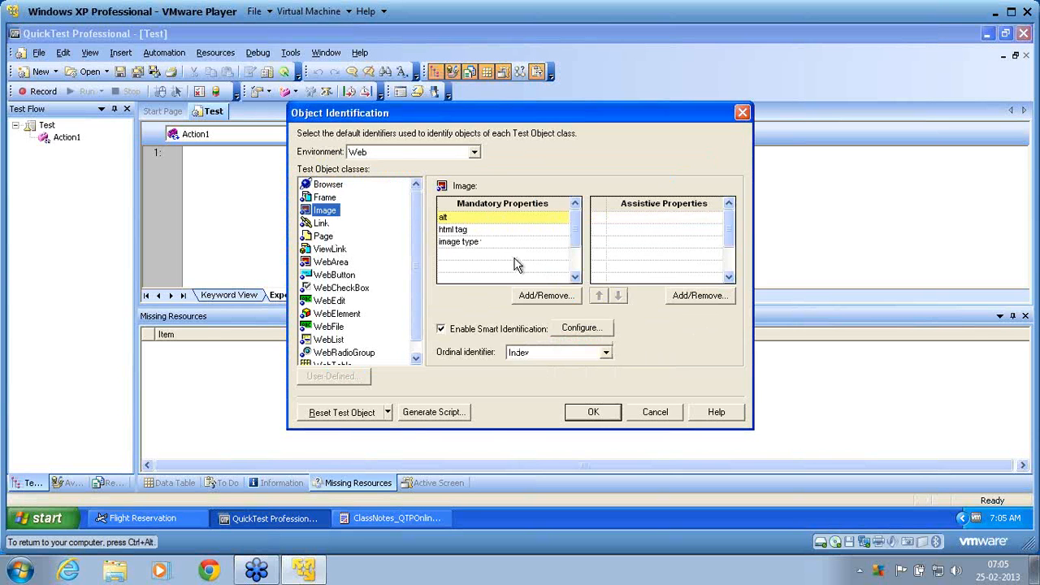
left_click(587, 332)
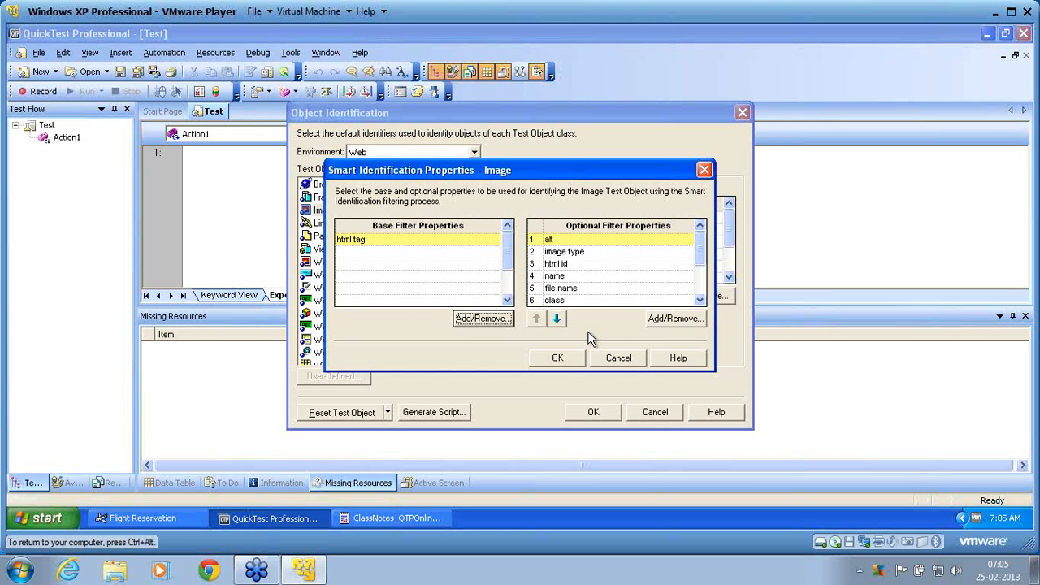
left_click(615, 358)
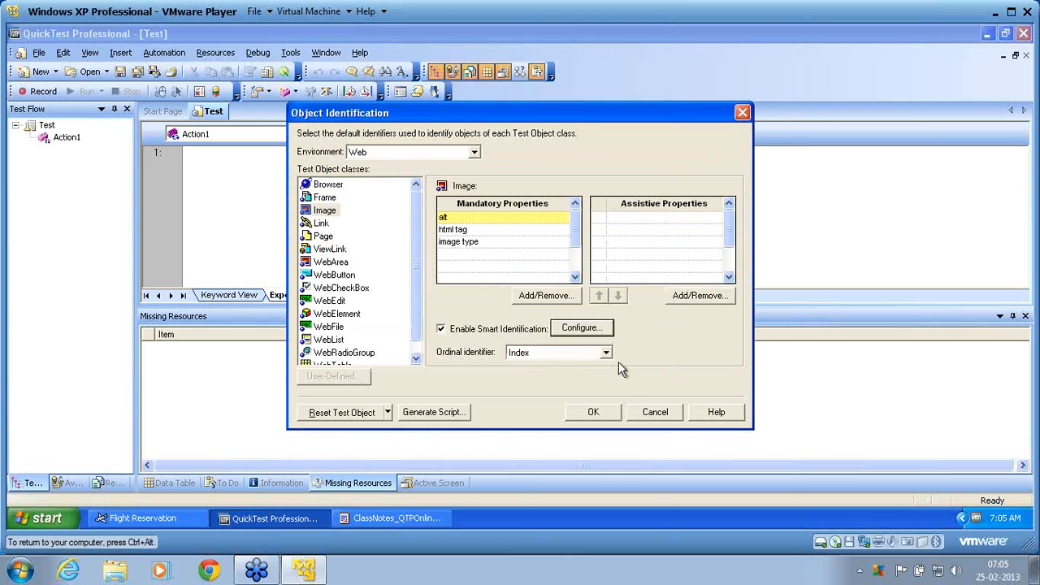
Switch the environment to Standard Windows, check the Dialog class's Smart Identification properties, and accept the Object Identification settings
left_click(475, 156)
scroll(477, 181, "up", 1)
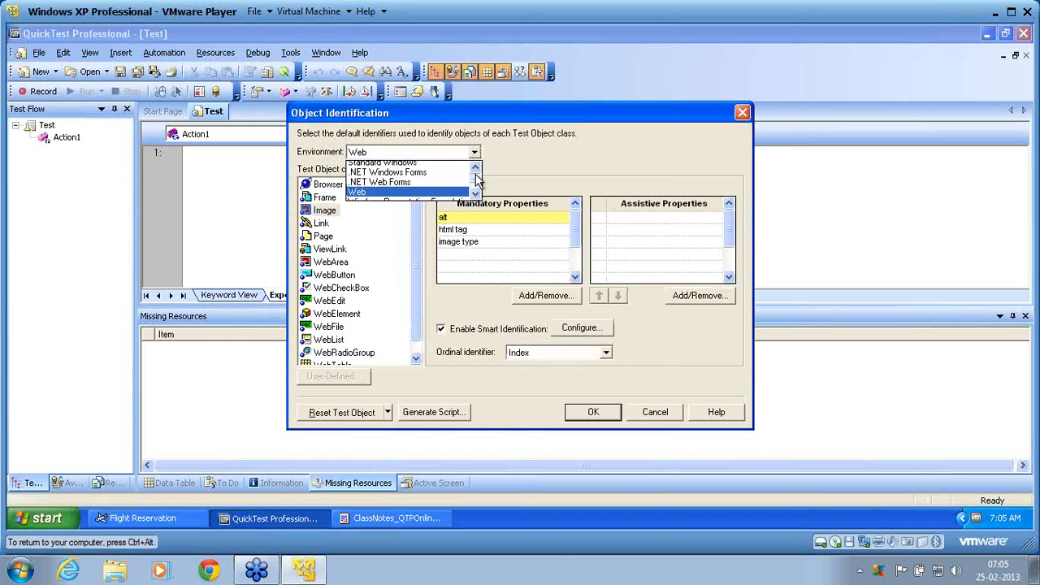
left_click(418, 168)
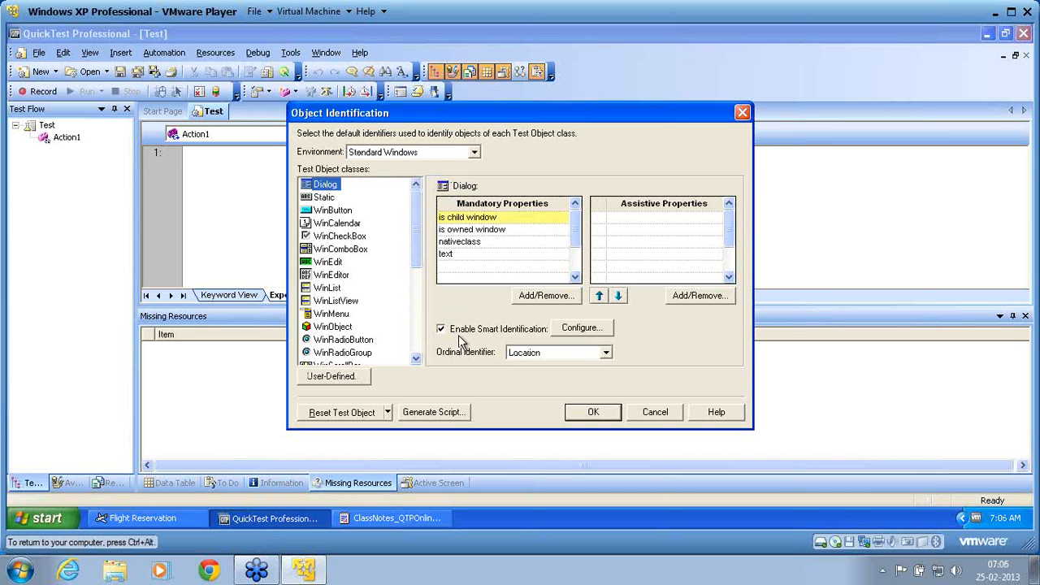
left_click(575, 328)
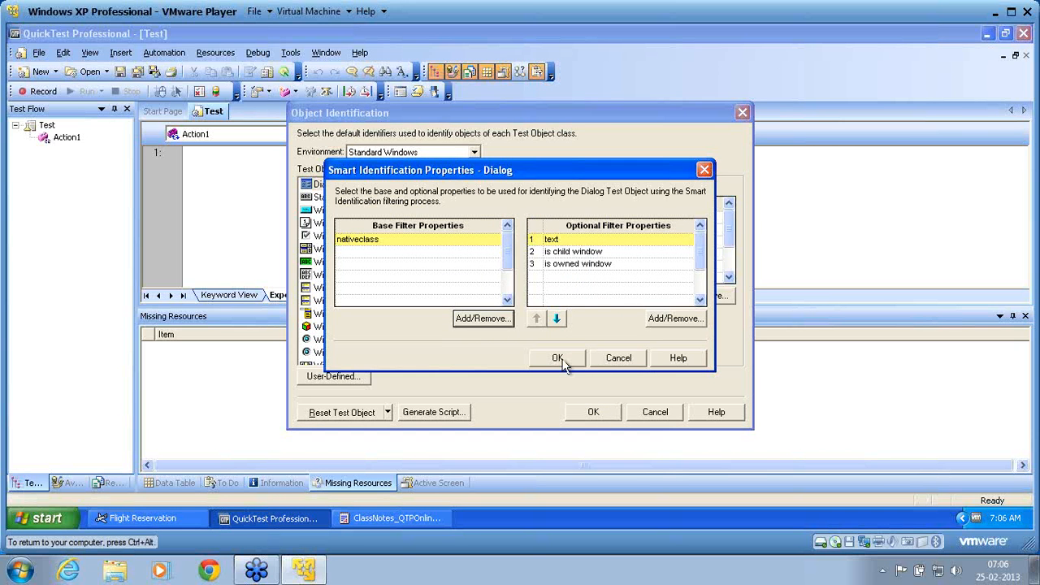
left_click(562, 361)
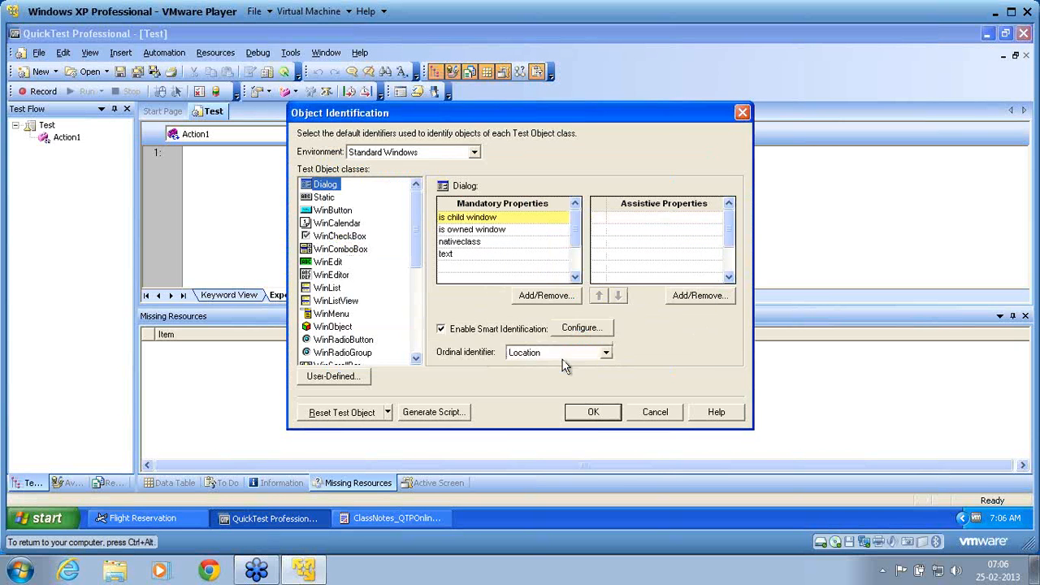
left_click(593, 418)
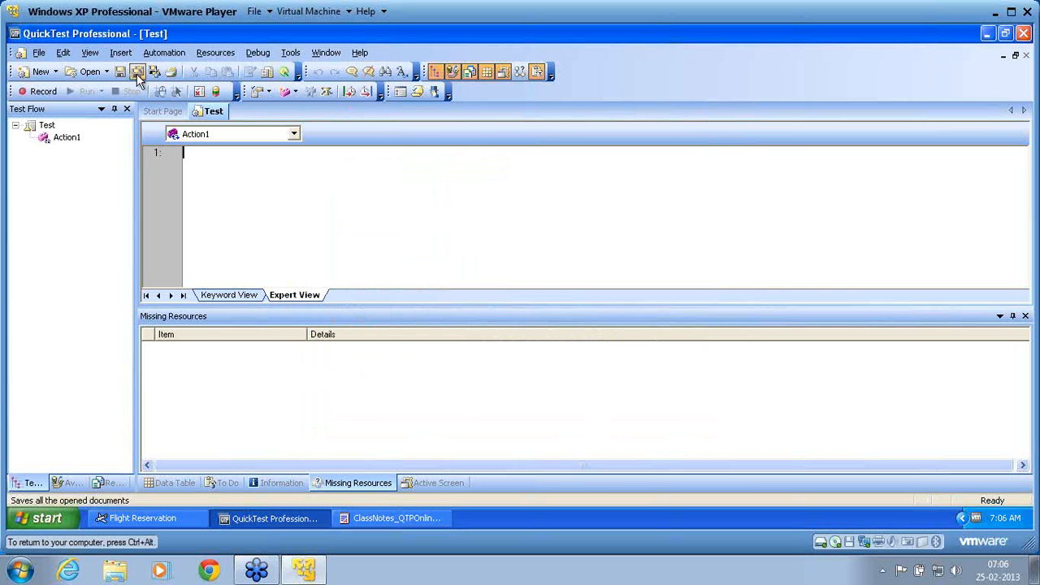
Open the existing SharedRepository test from C:\OnlineClass\Scripts
left_click(91, 72)
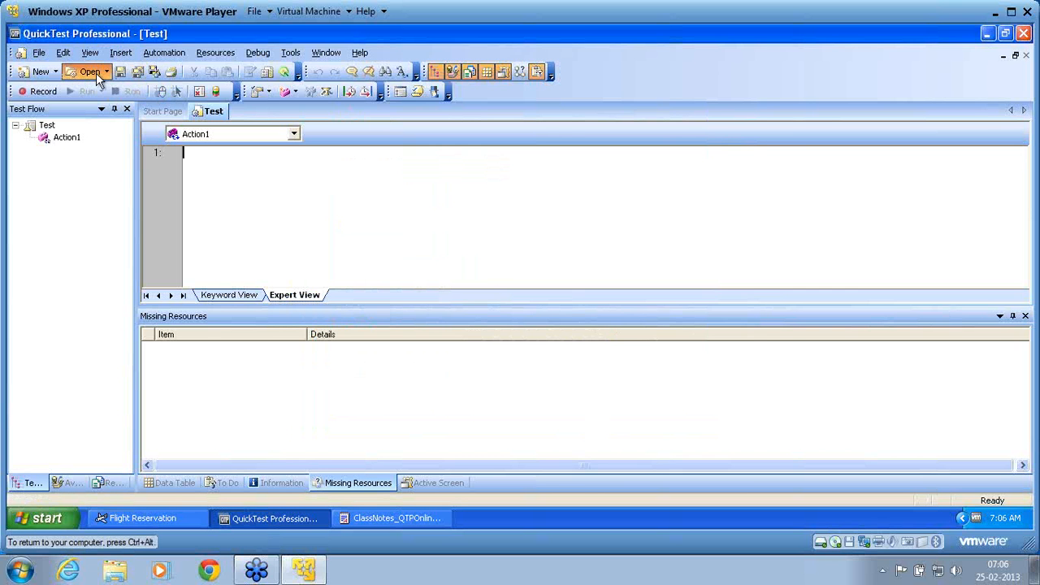
left_click(740, 335)
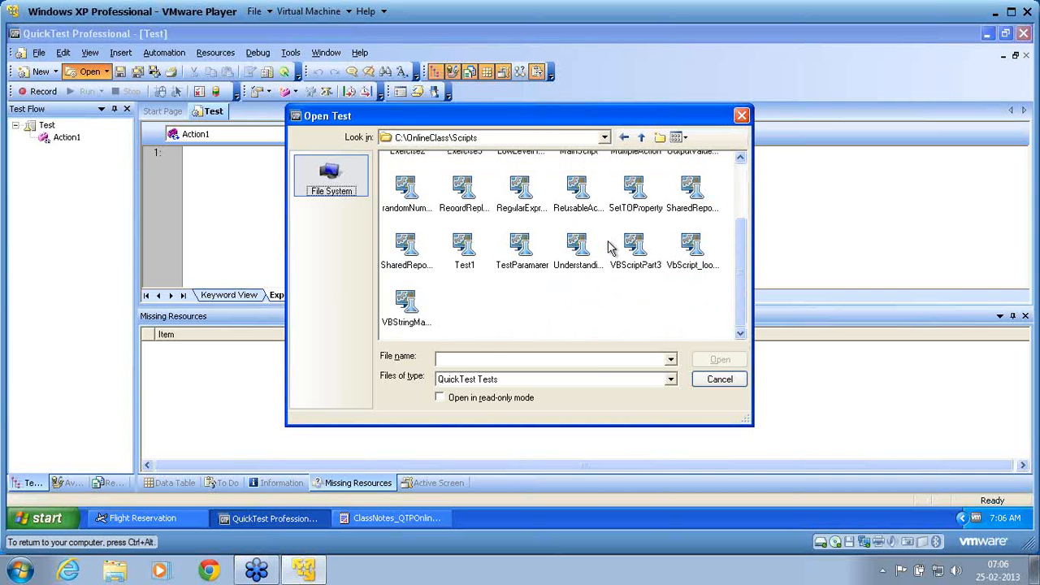
left_click(695, 198)
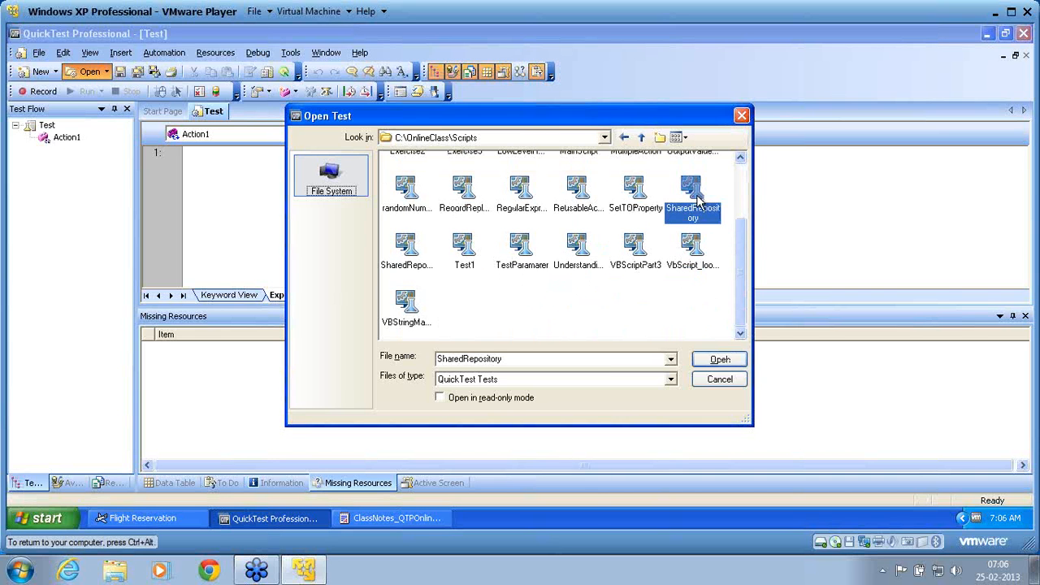
left_click(720, 360)
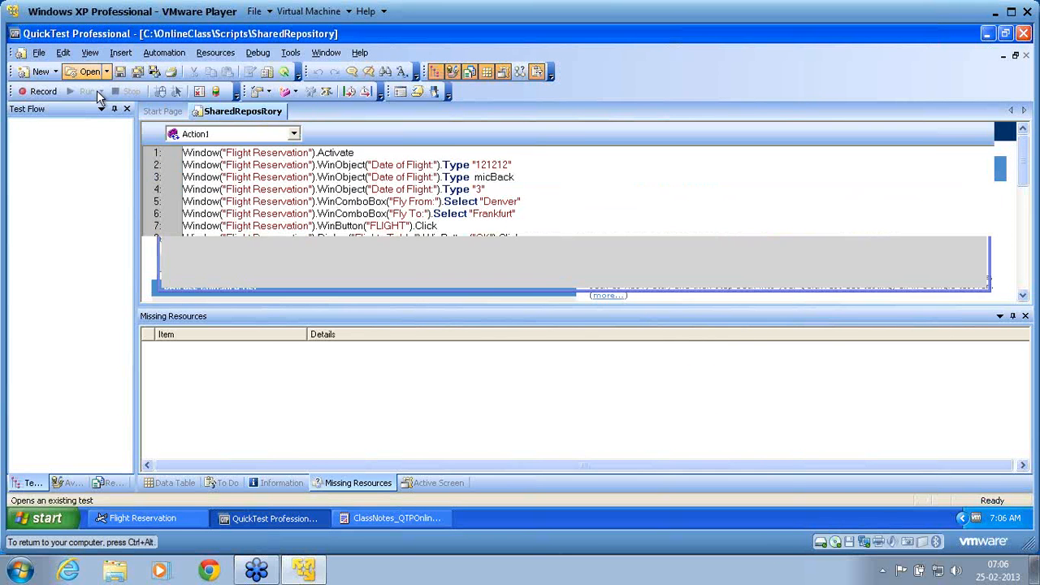
Examine the Flights Table dialog's Enable Smart Identification setting in the test's object repository, then close the repository
left_click(197, 57)
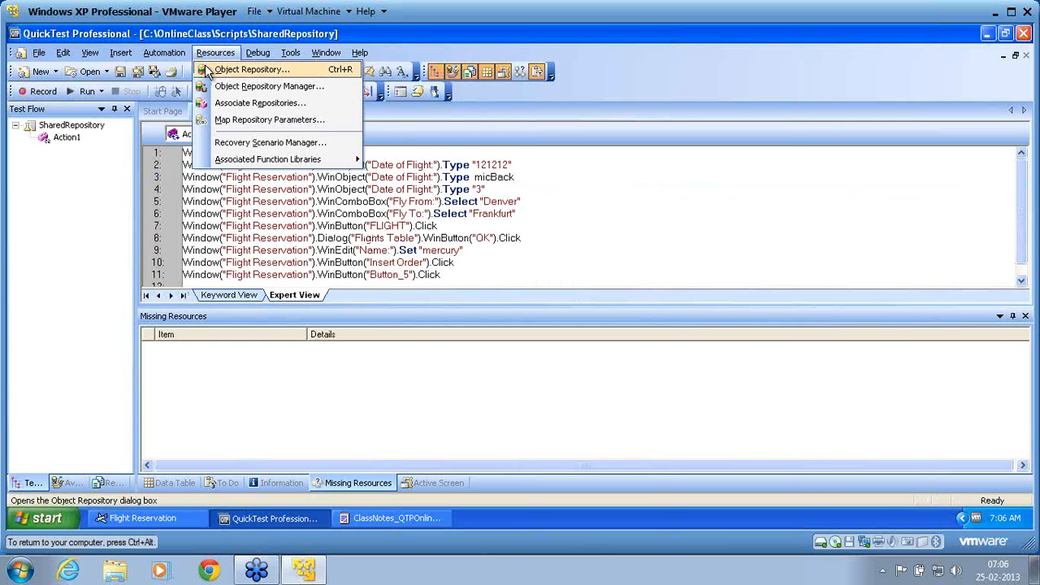
left_click(208, 66)
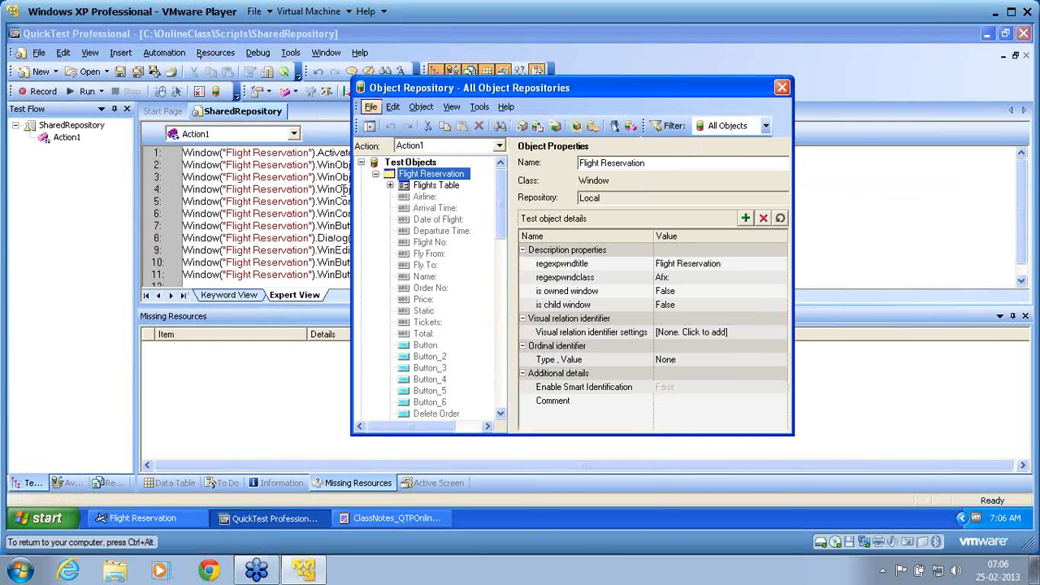
left_click(418, 189)
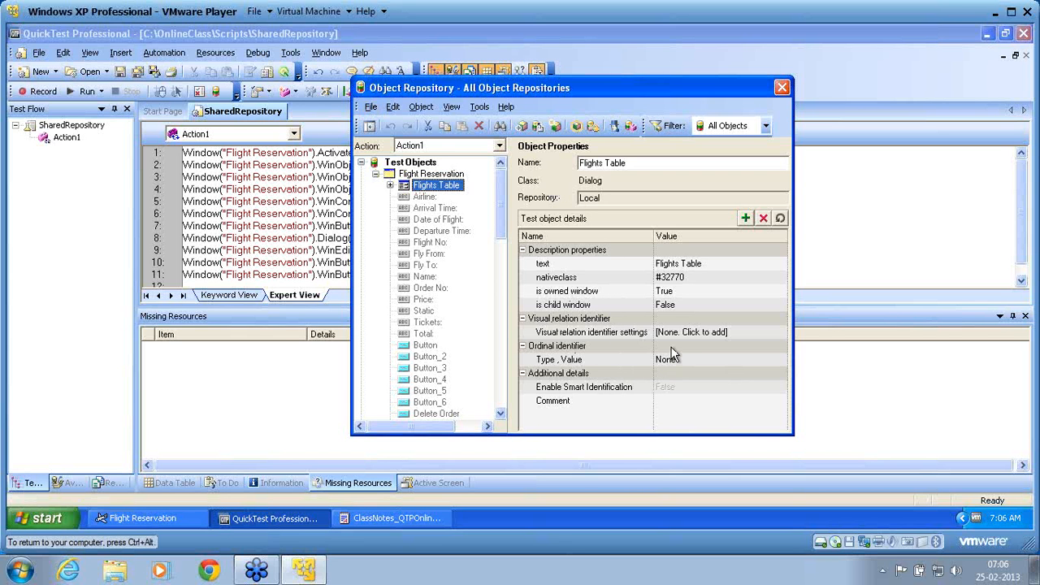
left_click(630, 369)
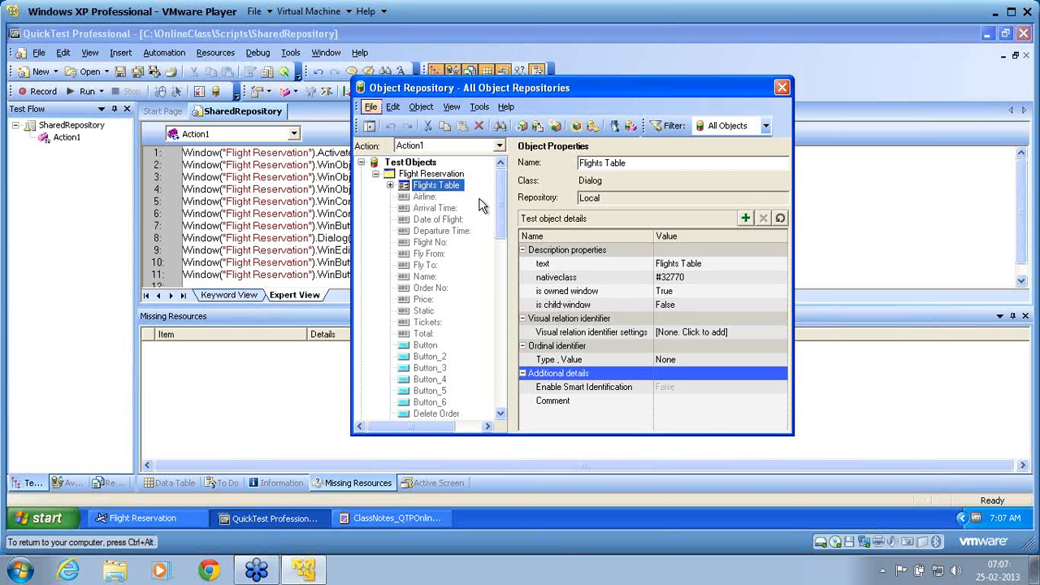
key("alt")
key("alt")
key("alt")
left_click(782, 87)
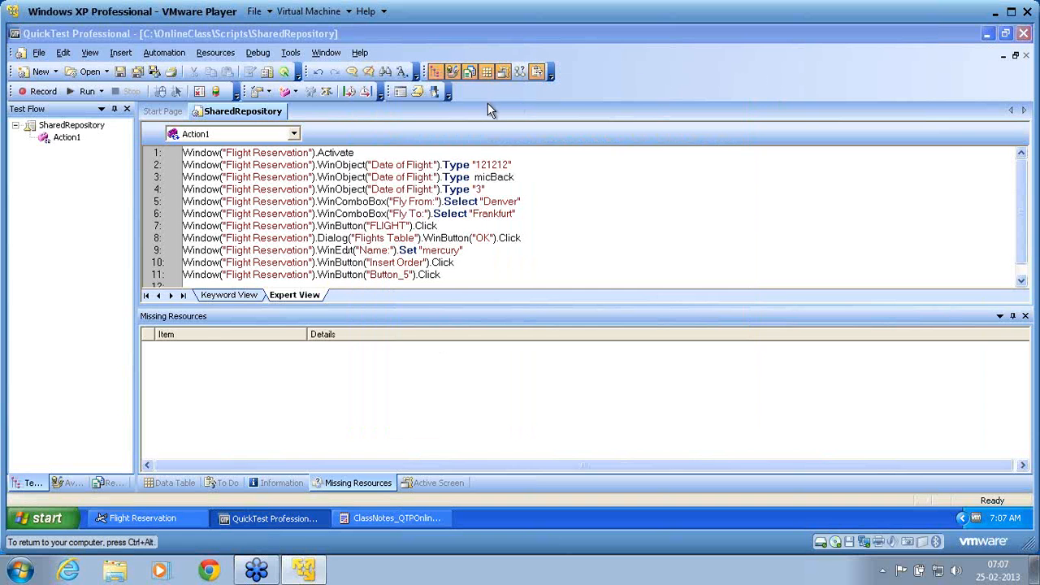
Create a new test and start recording it on any open Windows-based application
left_click(35, 71)
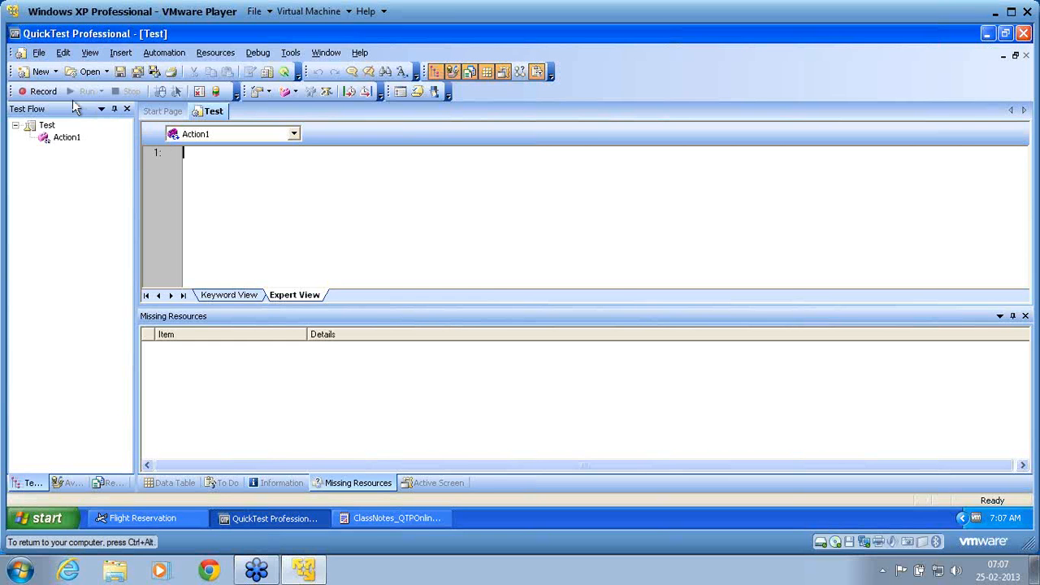
left_click(37, 93)
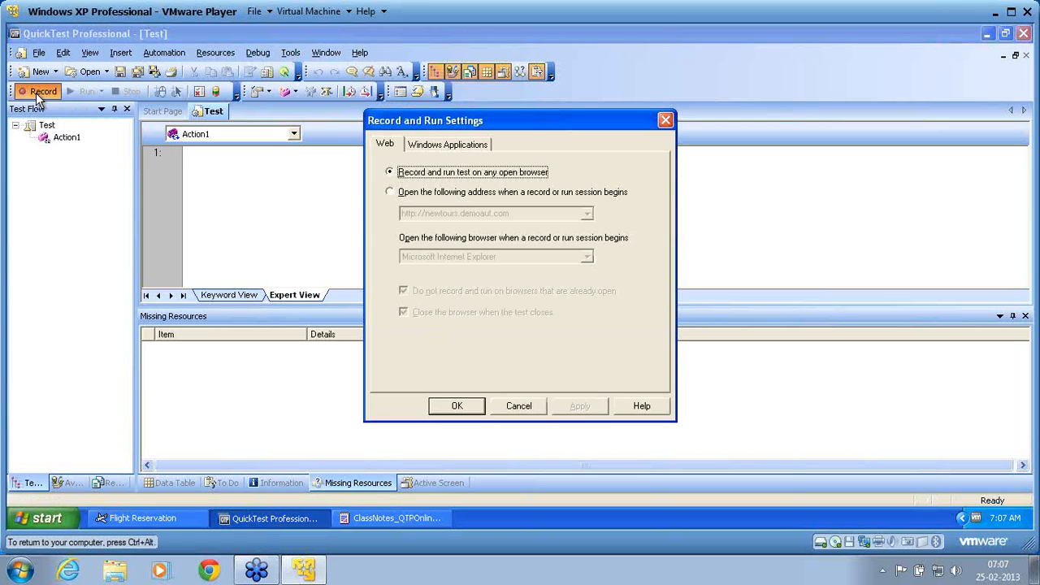
left_click(457, 151)
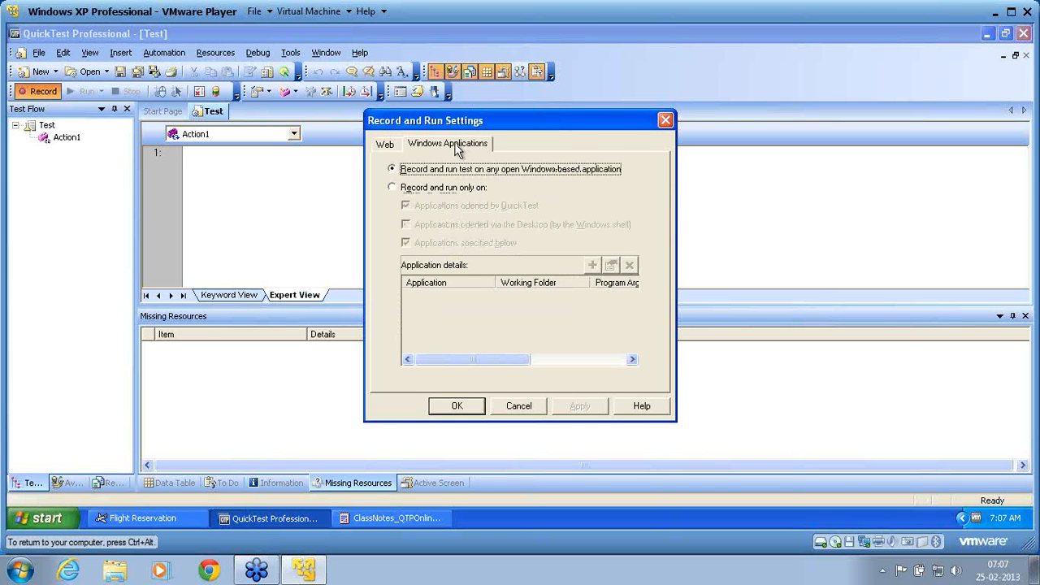
left_click(456, 406)
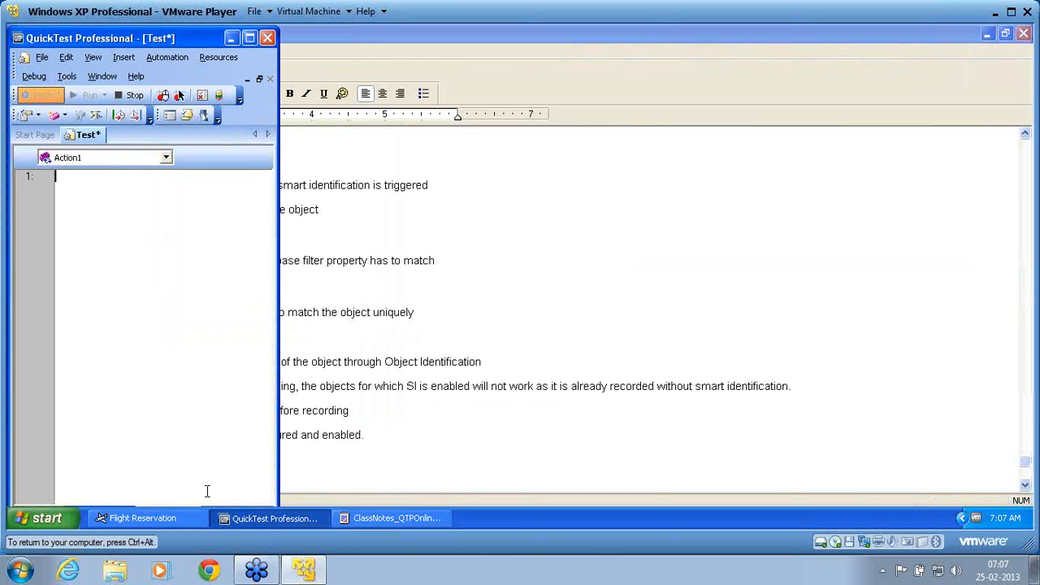
Switch to Flight Reservation, stop the recording, and delete all the recorded script lines from Action1
left_click(171, 518)
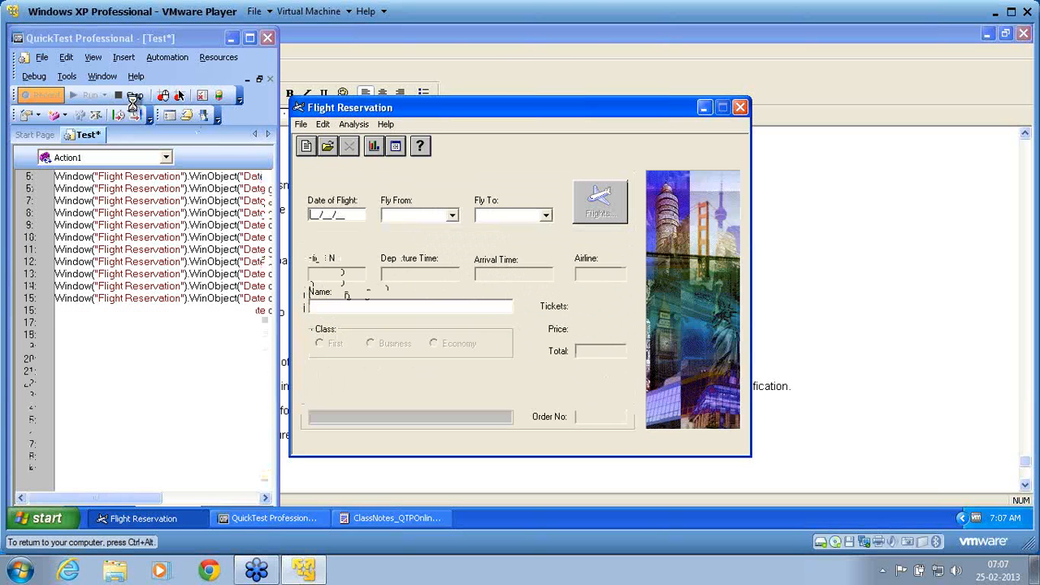
left_click(131, 99)
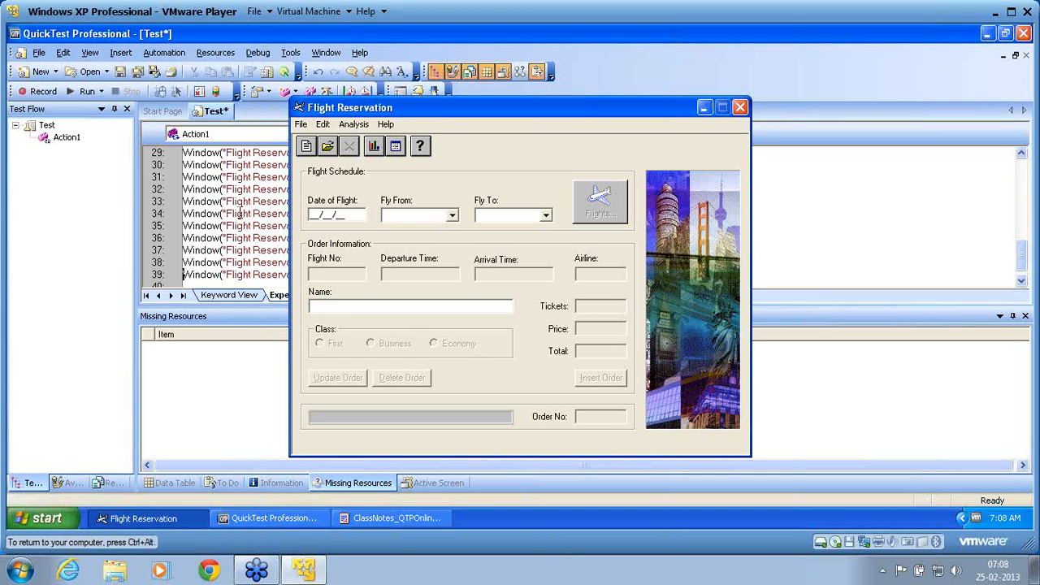
left_click(264, 276)
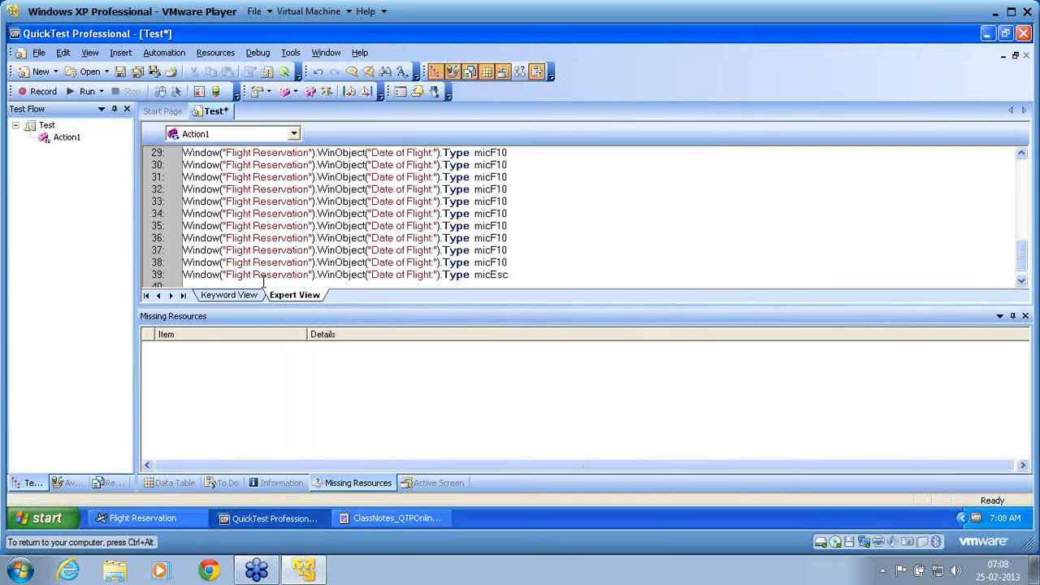
key("ctrl+a")
key("Delete")
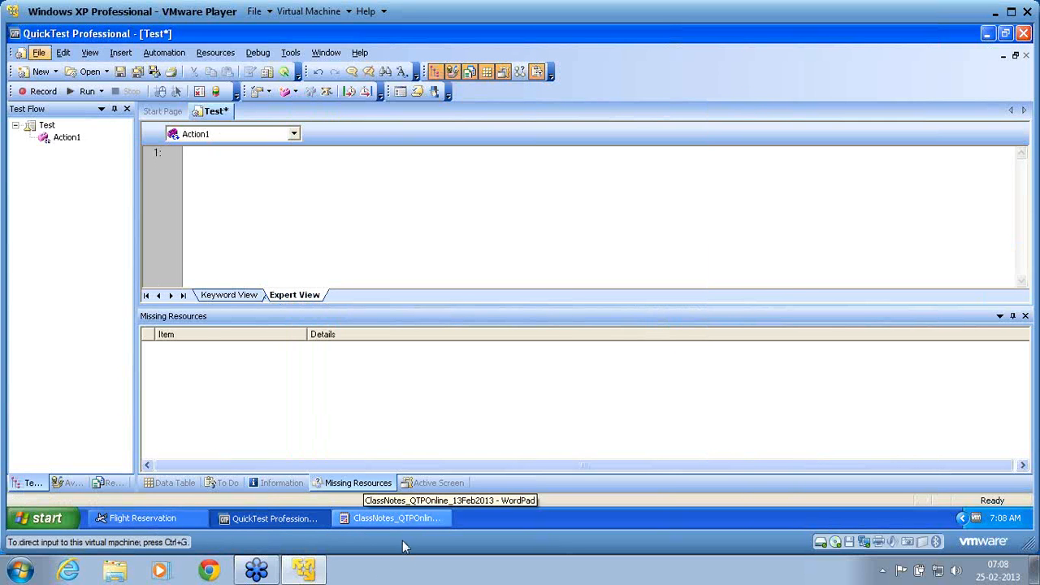
Bring Flight Reservation forward, restart the recording of the test, and activate the Flight Reservation window
left_click(165, 521)
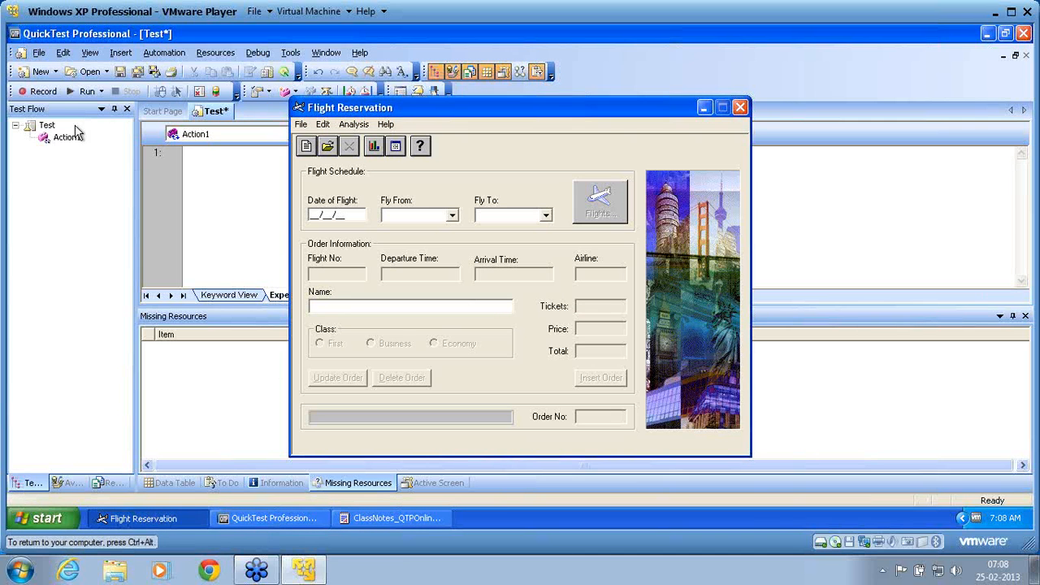
left_click(42, 91)
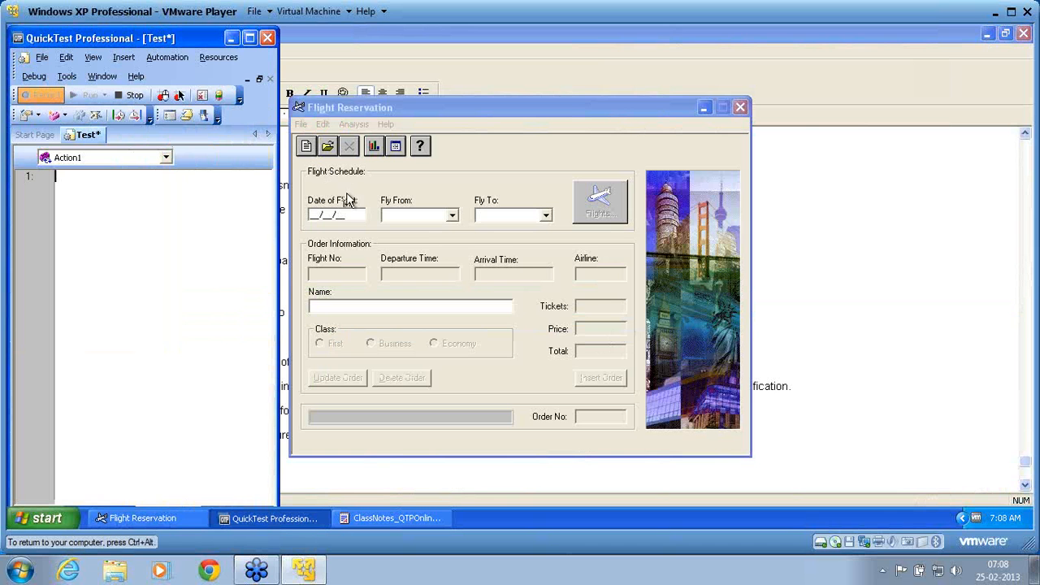
left_click(480, 120)
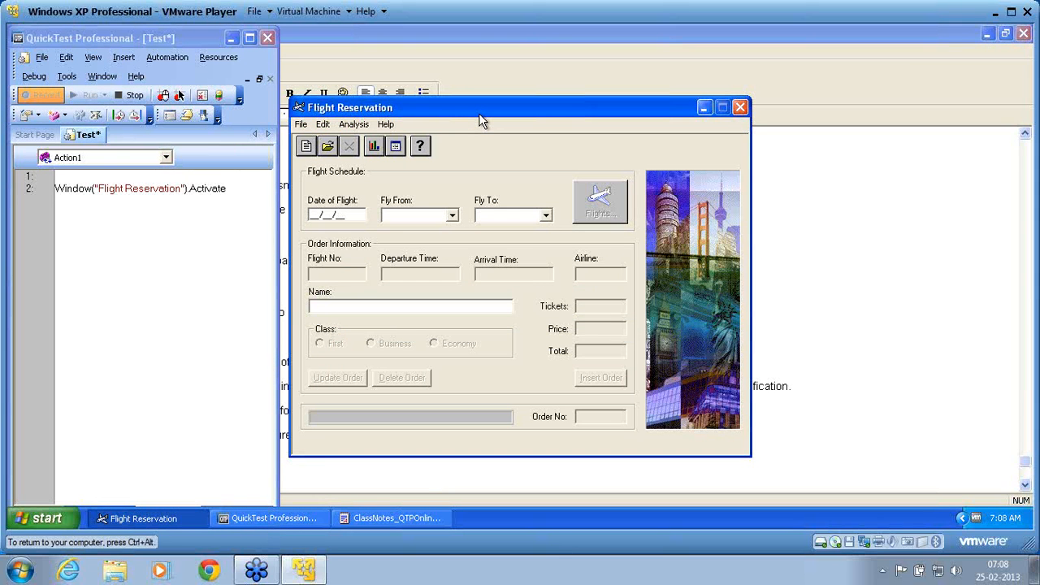
Set the date of flight to 12/12/13, Fly From to Denver and Fly To to London
type("12/12/13")
left_click(452, 216)
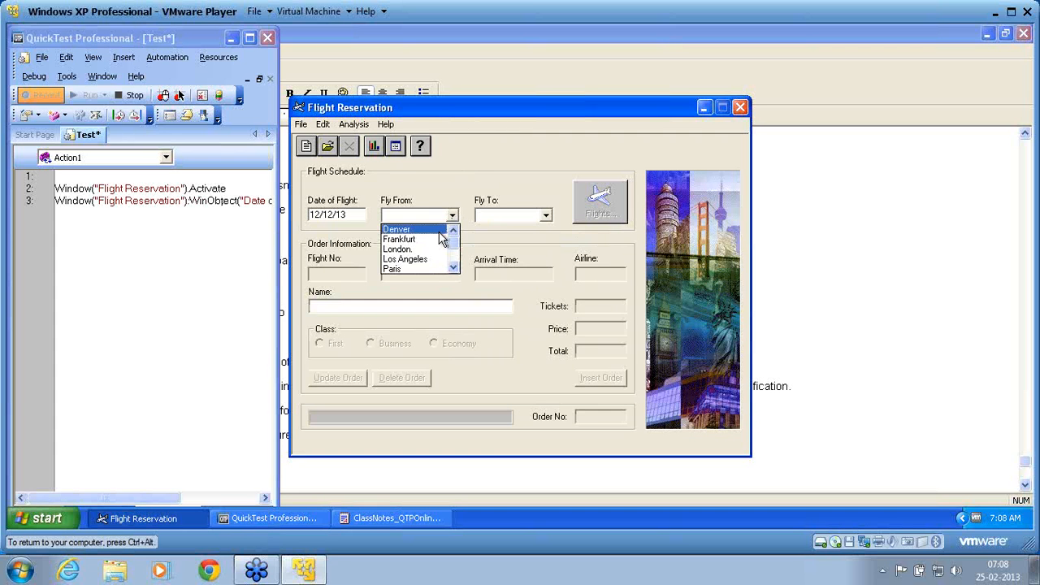
left_click(437, 231)
left_click(514, 215)
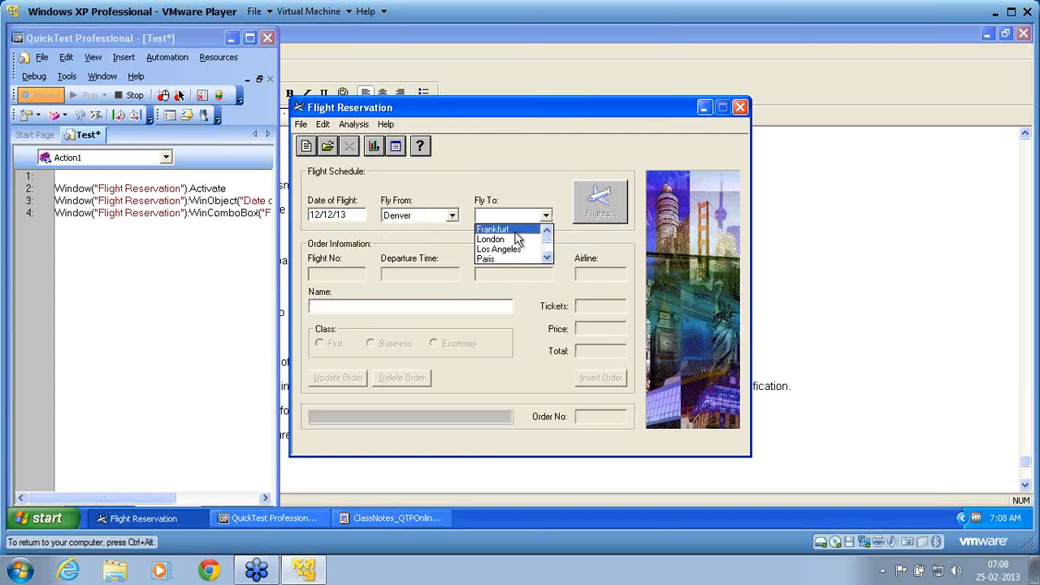
left_click(516, 241)
Choose flight 20252 from the Flights Table, enter "name" as the passenger name, and insert the order
left_click(600, 200)
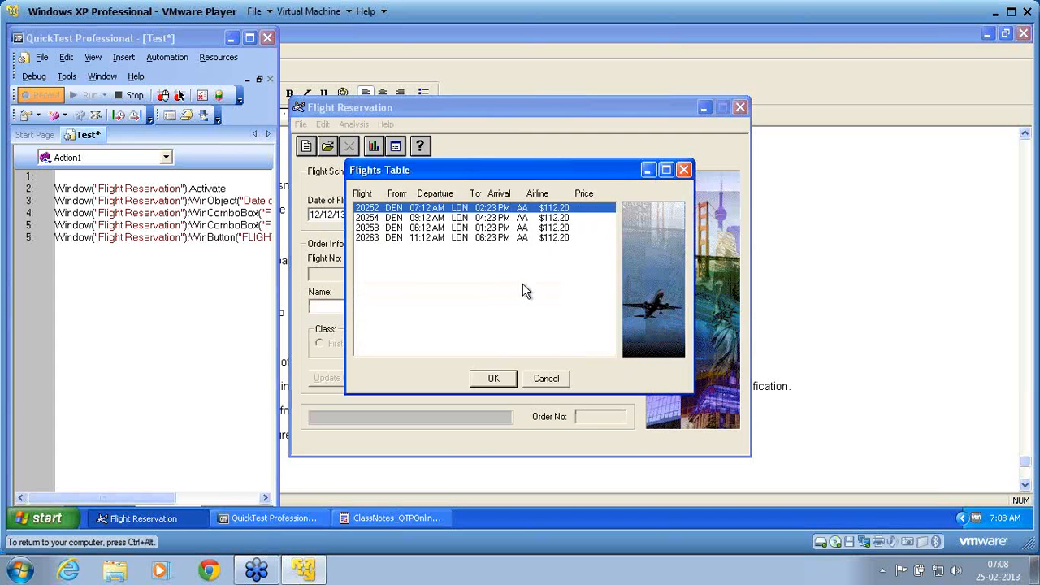
left_click(493, 379)
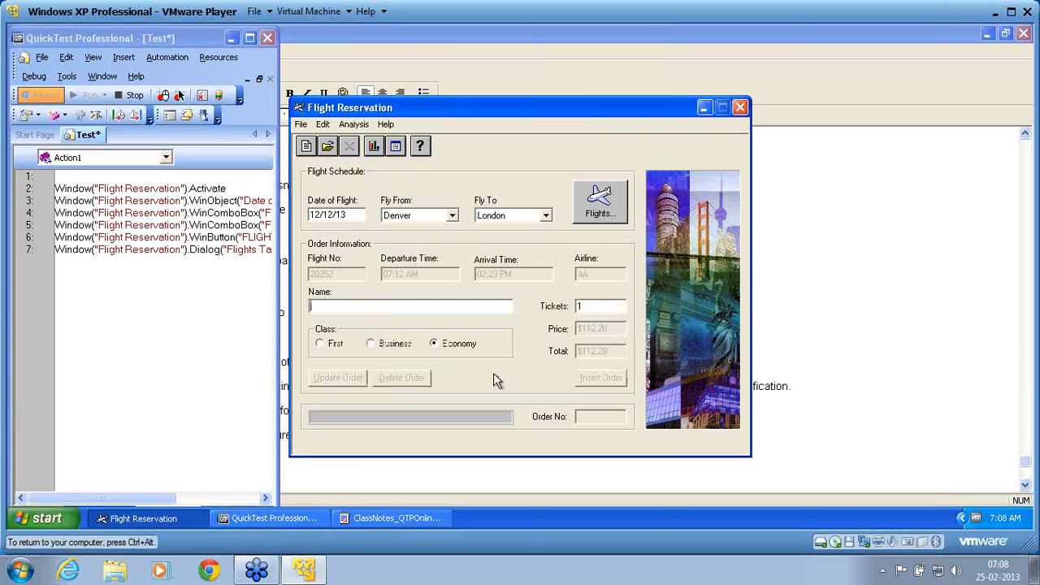
type("riame")
left_click(596, 377)
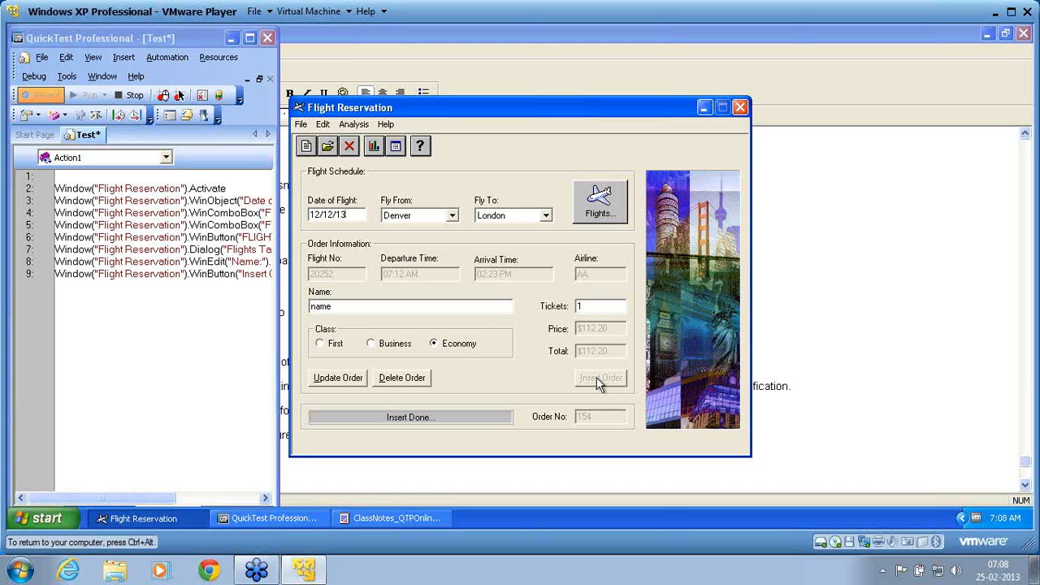
Open the fax form for the inserted order in Flight Reservation, enter the fax number, and send the fax
left_click(300, 127)
left_click(316, 167)
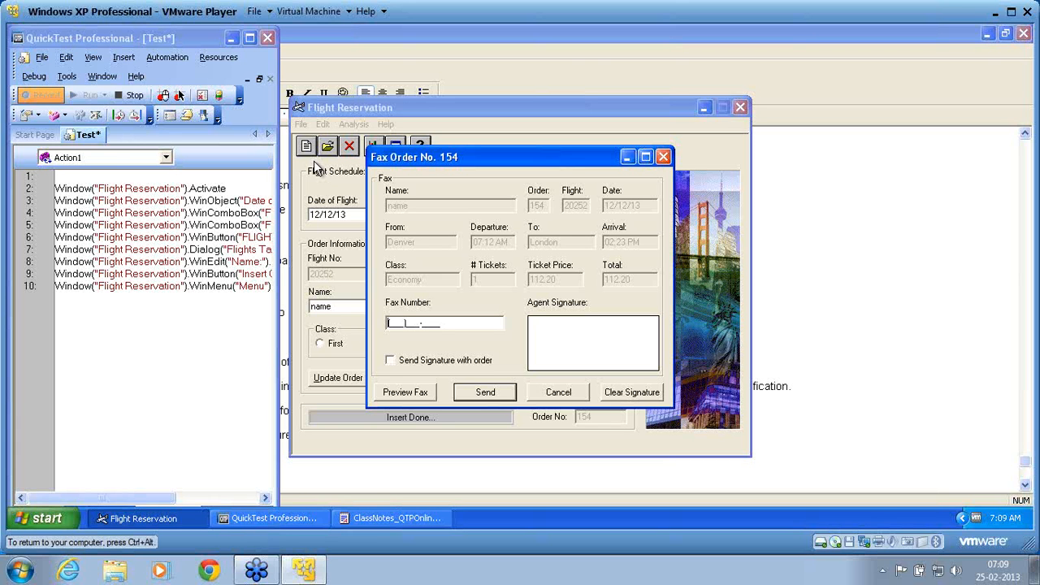
type("012)345-6789")
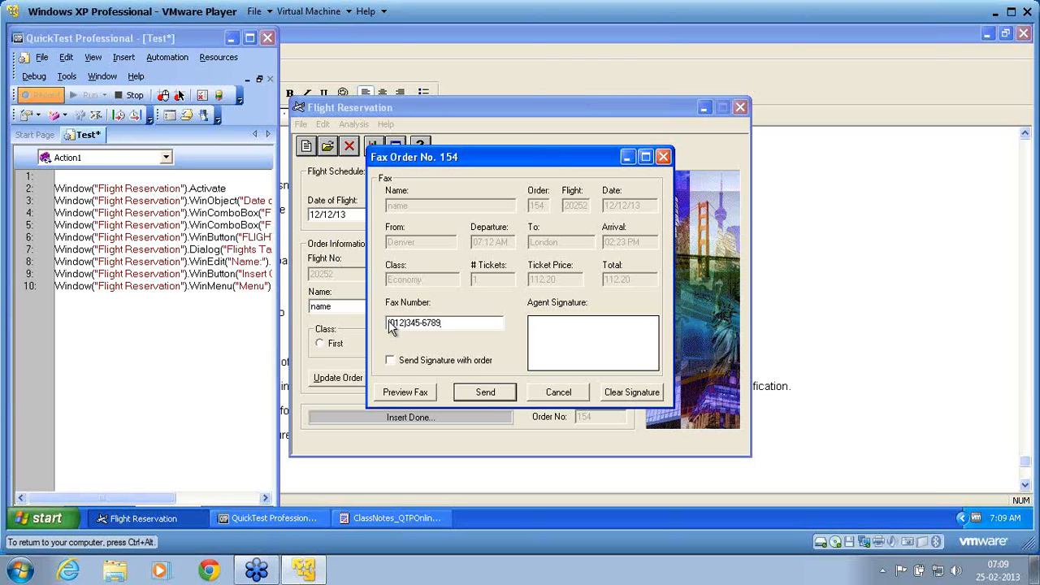
left_click(489, 397)
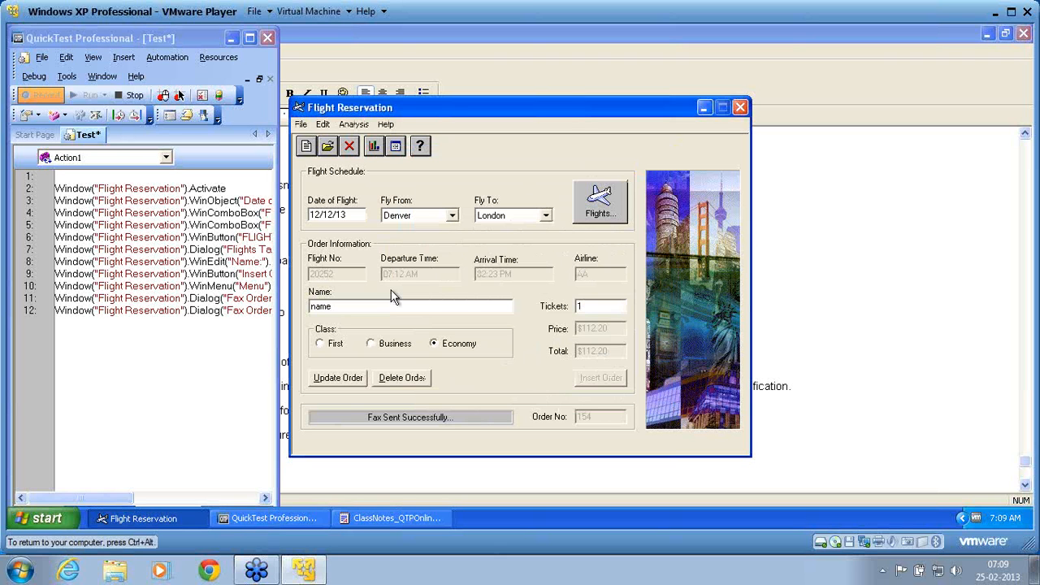
Start a new blank order in Flight Reservation and stop the recording
left_click(307, 147)
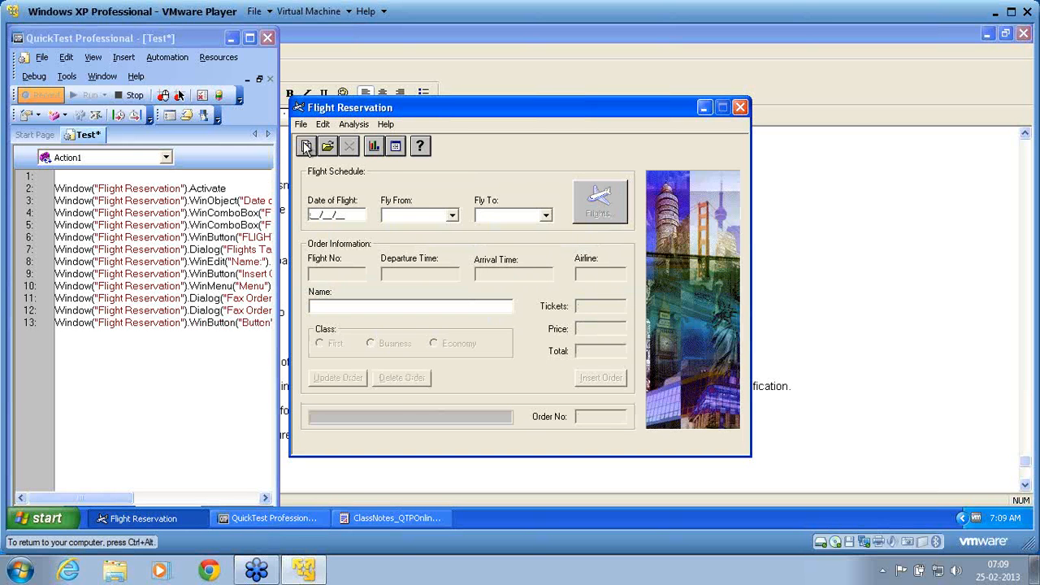
left_click(130, 96)
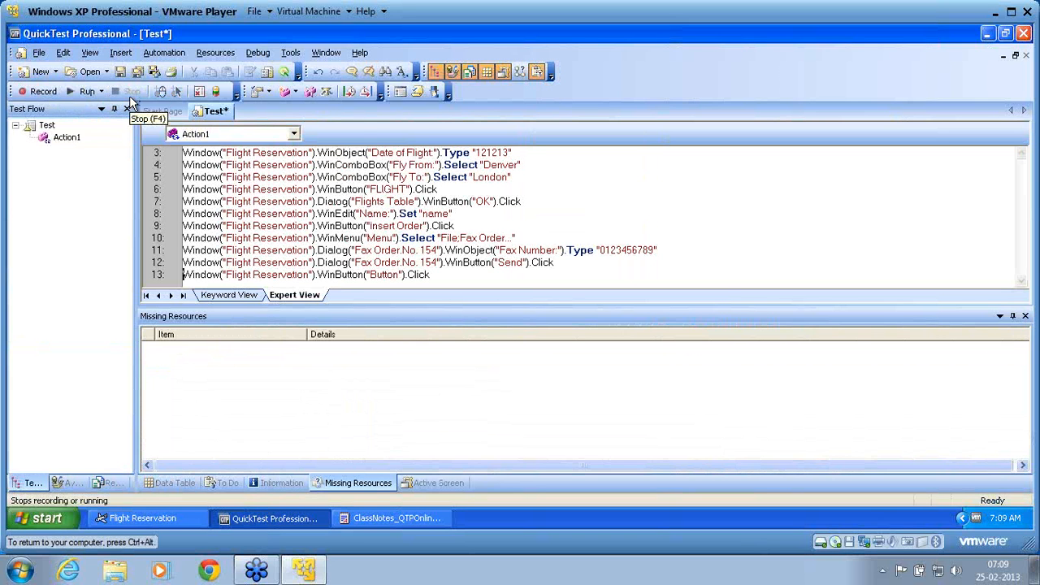
Examine the Enable Smart Identification setting of the Fax Order, Button and Flights Table objects in the Object Repository, and close it
left_click(215, 53)
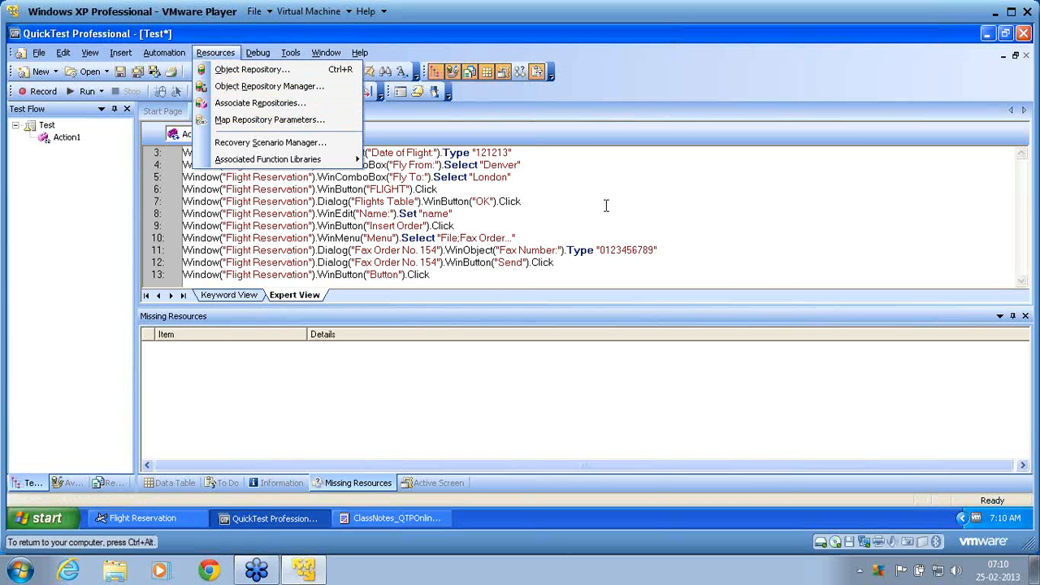
left_click(762, 218)
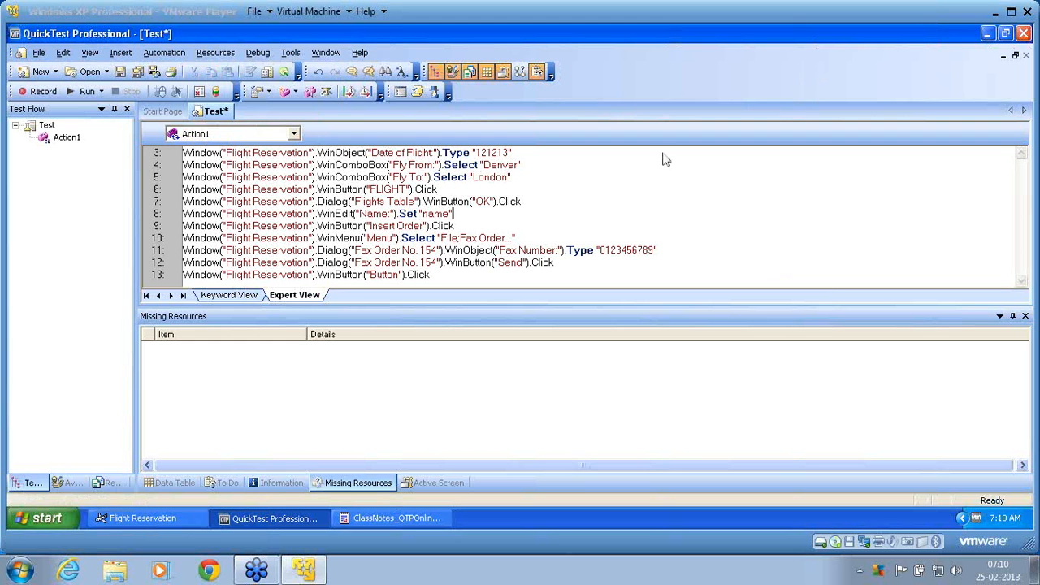
left_click(210, 55)
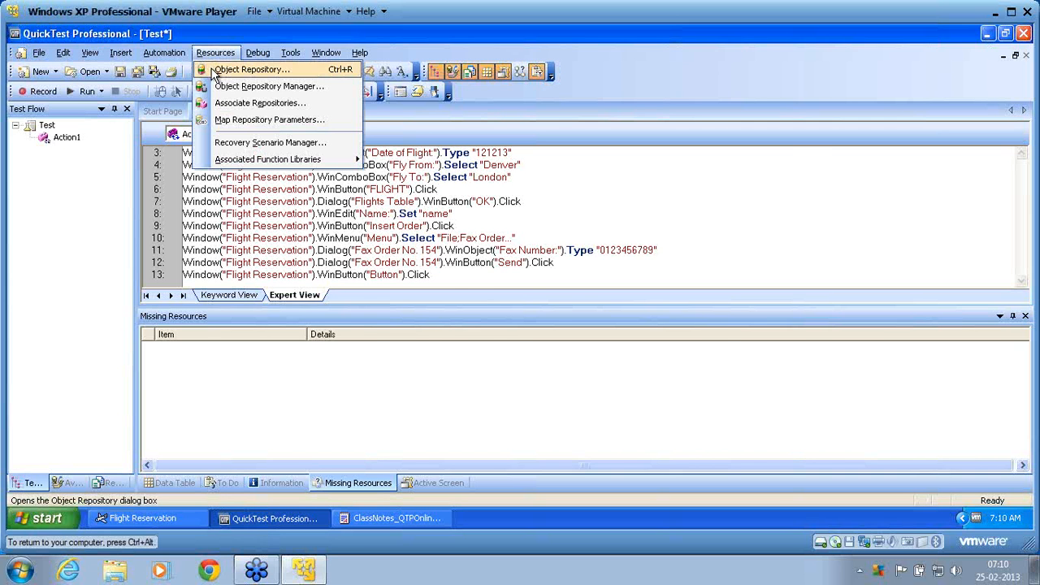
left_click(214, 73)
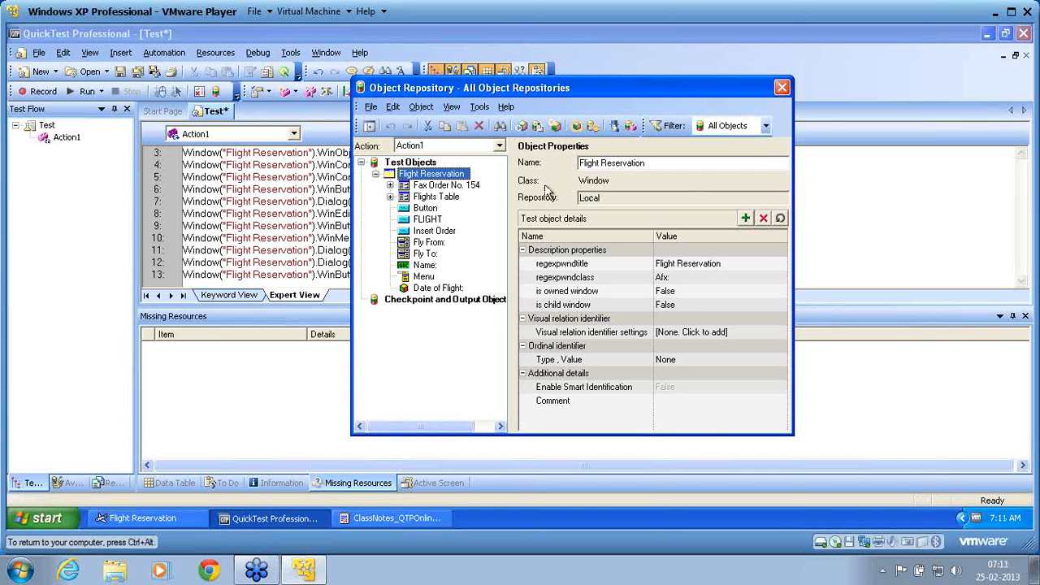
left_click(474, 186)
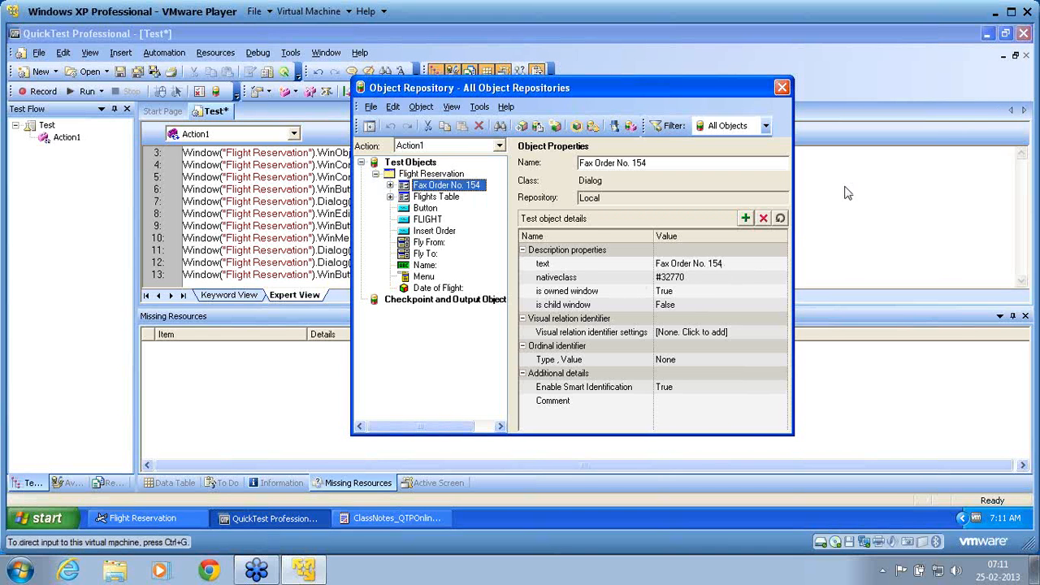
left_click(1032, 86)
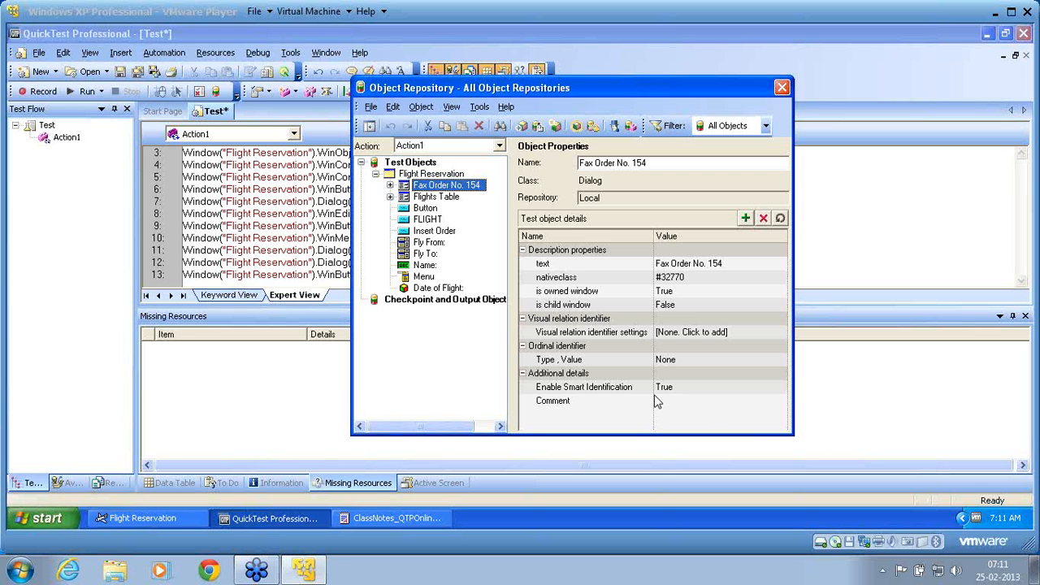
left_click(457, 206)
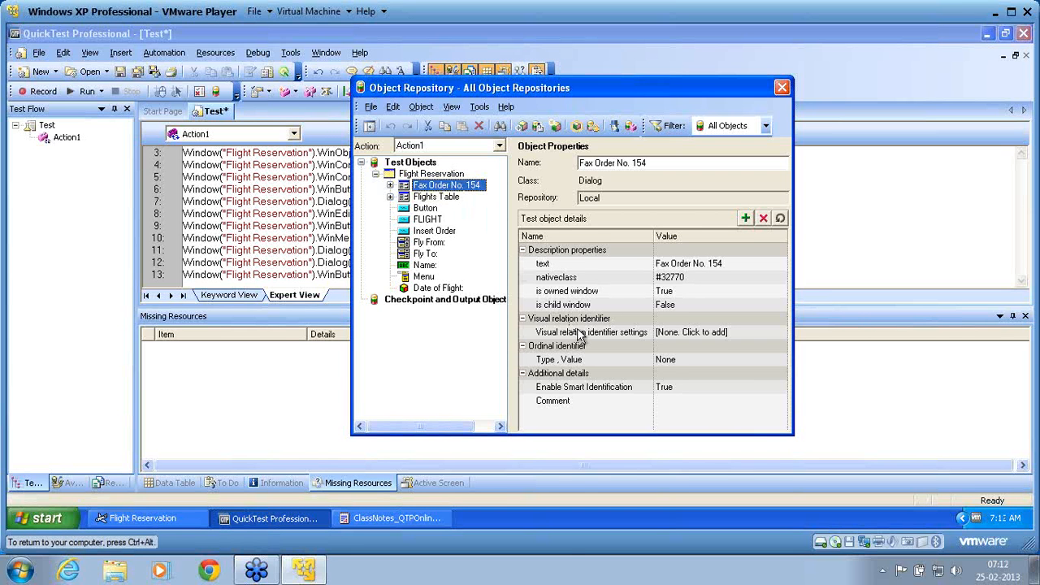
left_click(427, 209)
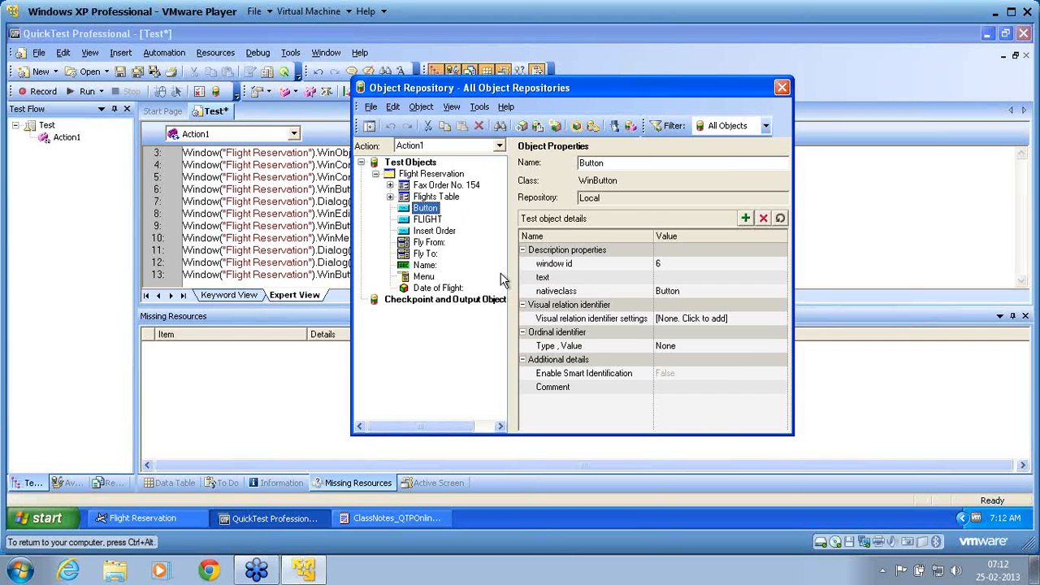
left_click(424, 197)
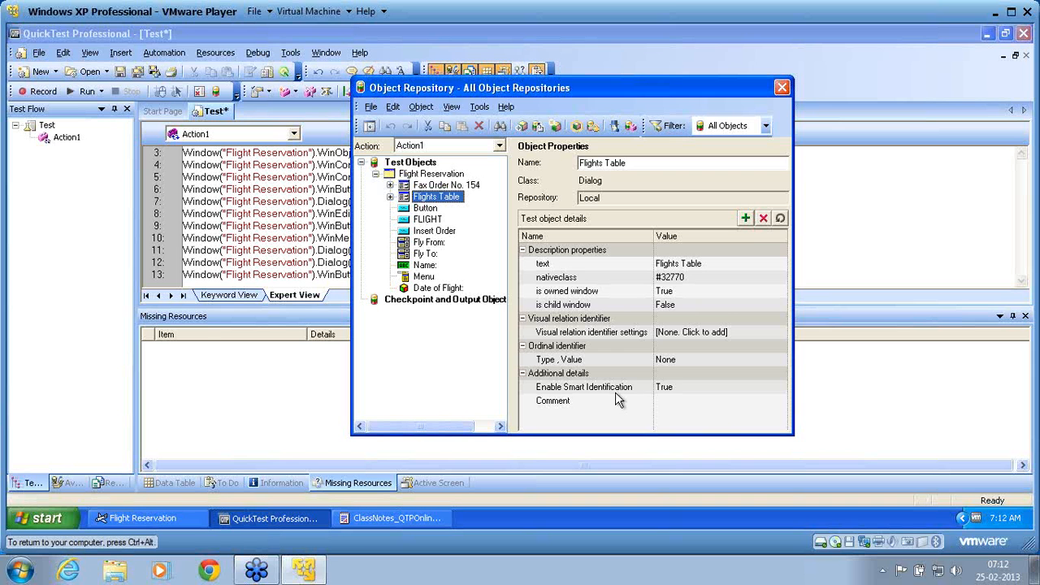
left_click(783, 85)
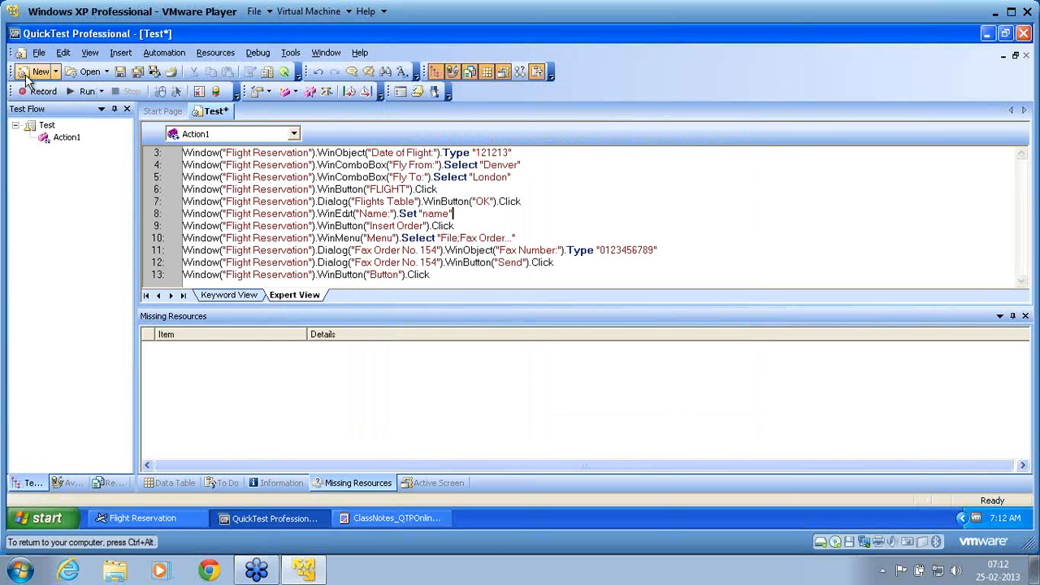
Run the recorded test, writing the results to a new run results folder
left_click(70, 91)
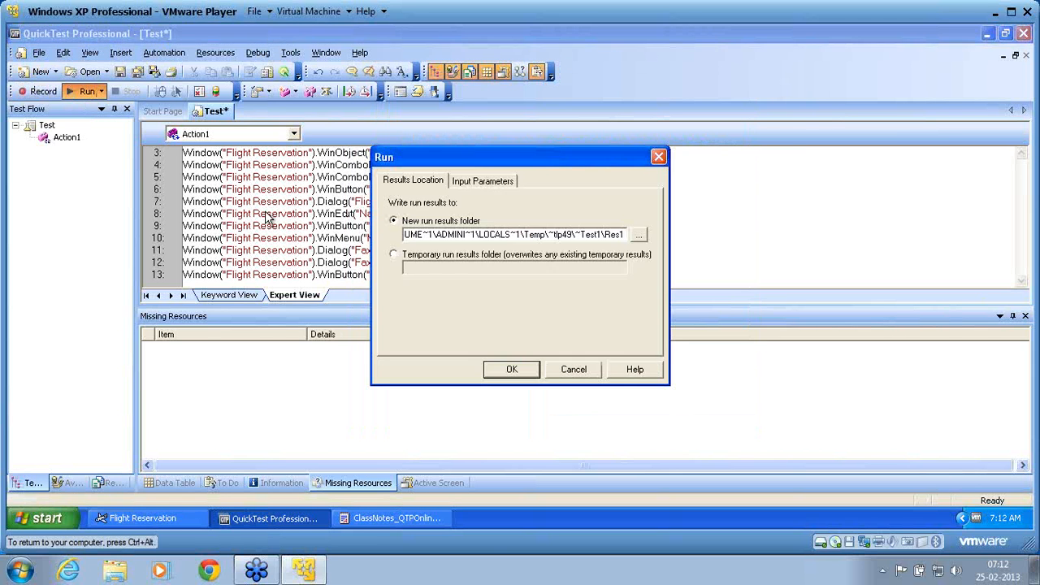
left_click(511, 370)
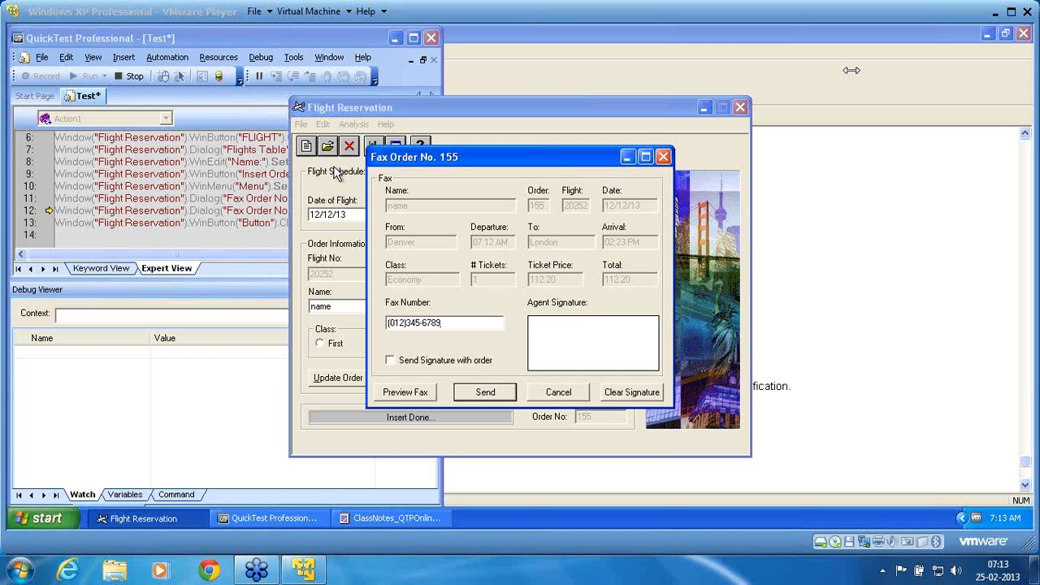
left_click(485, 392)
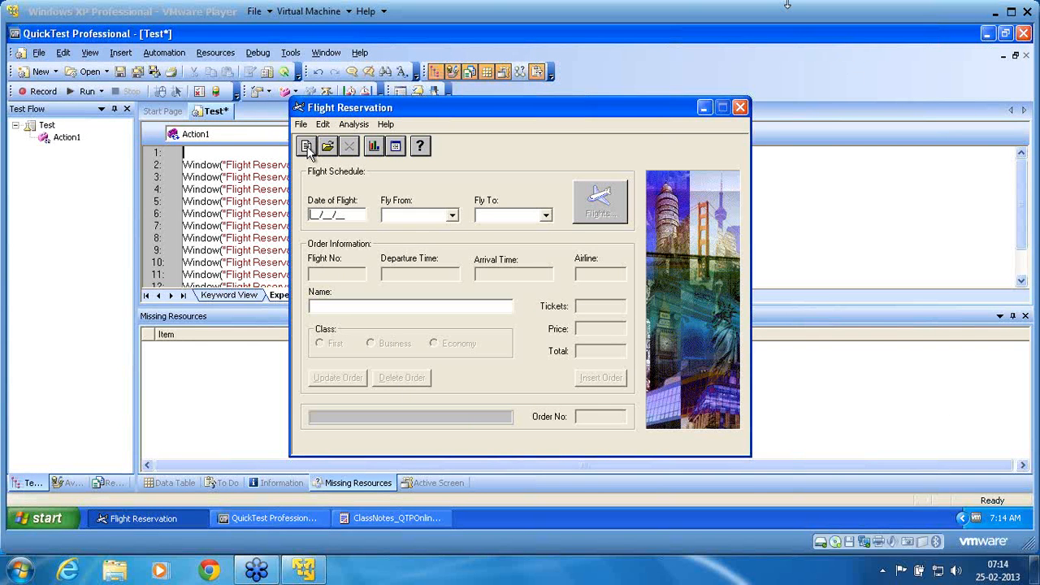
Open the test's run results and expand Test Iteration 1 and Action1 Summary down to the Flight Reservation steps
left_click(181, 61)
left_click(181, 61)
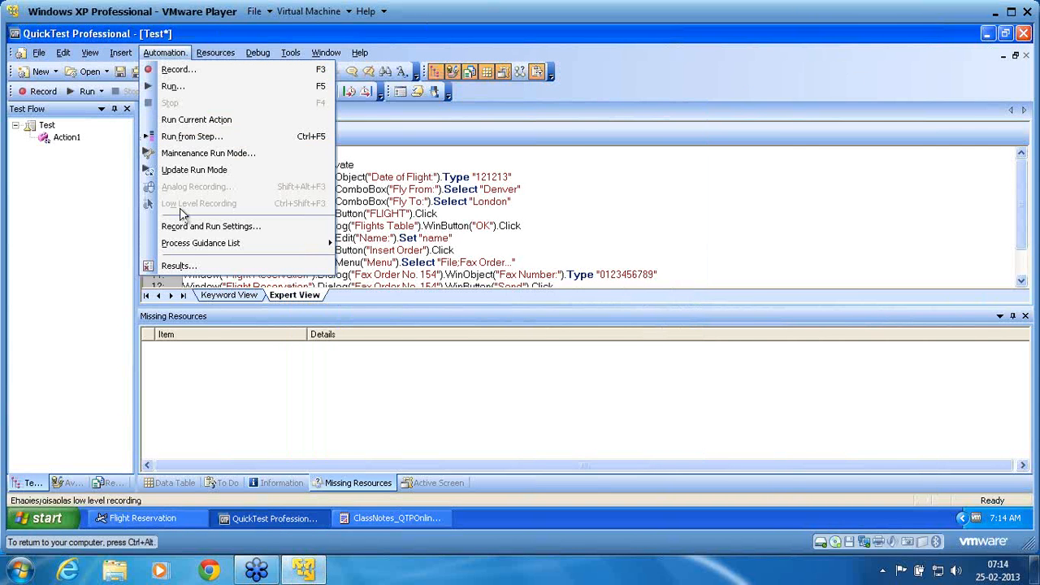
left_click(191, 267)
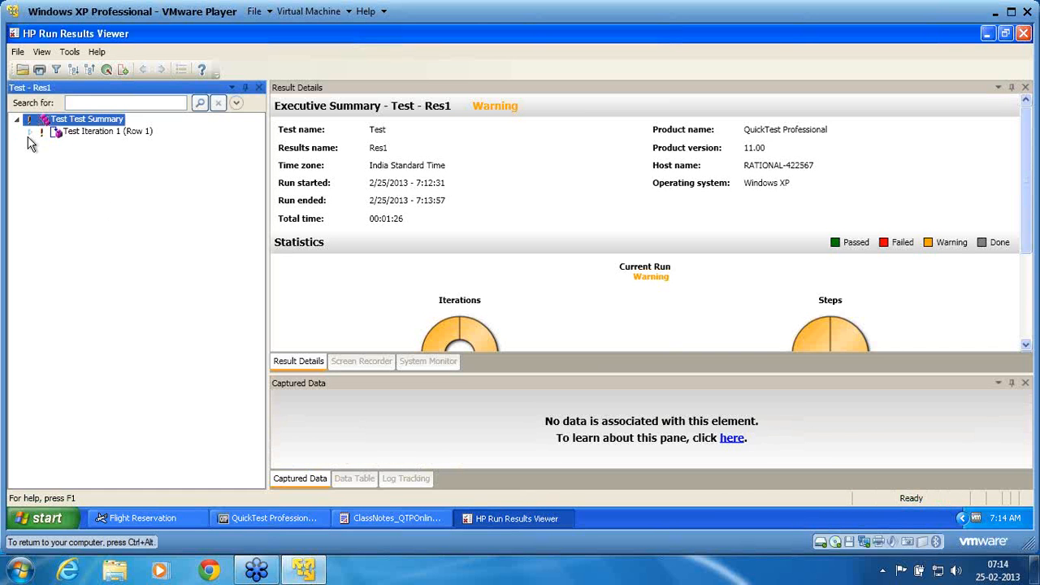
left_click(28, 135)
left_click(41, 144)
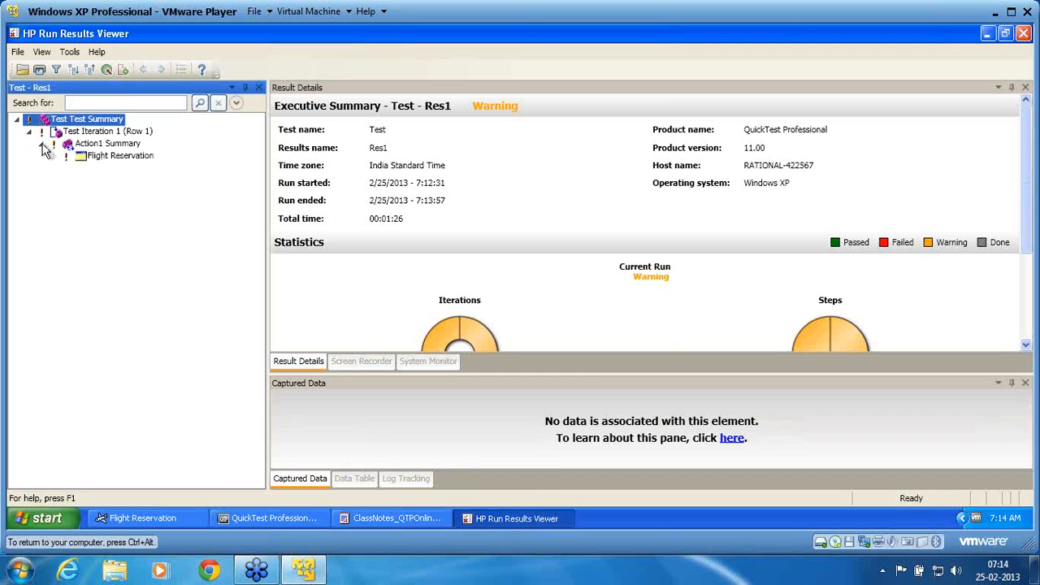
left_click(54, 157)
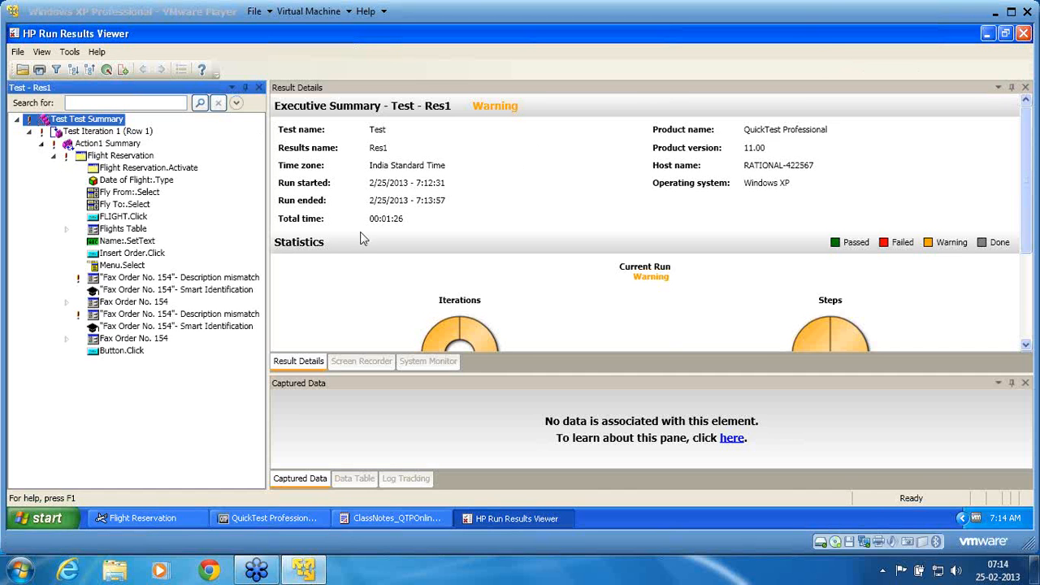
Examine the first Fax Order description mismatch and its Smart Identification details, including the base and optional filter properties
left_click(143, 278)
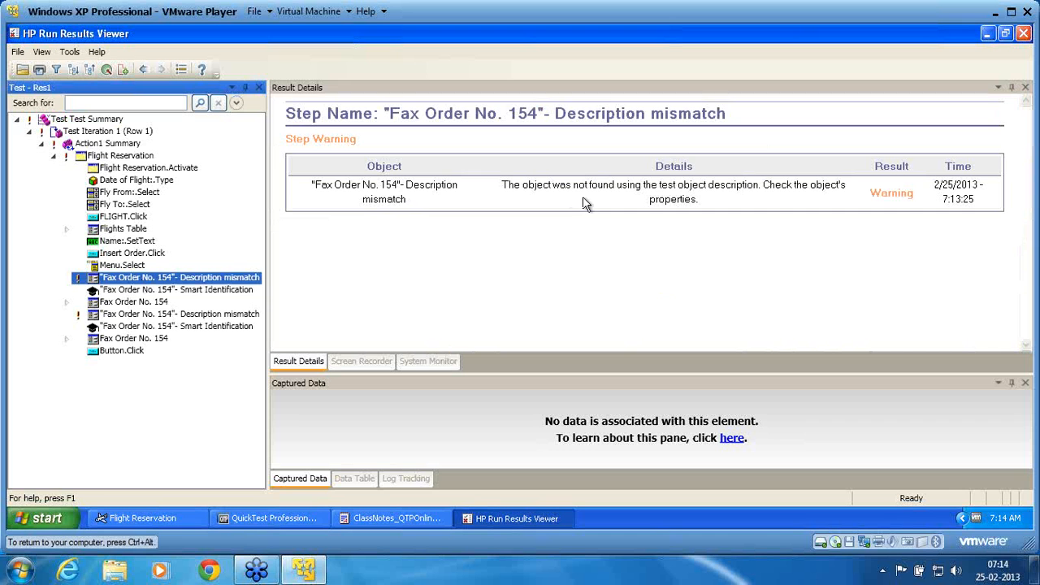
left_click(195, 294)
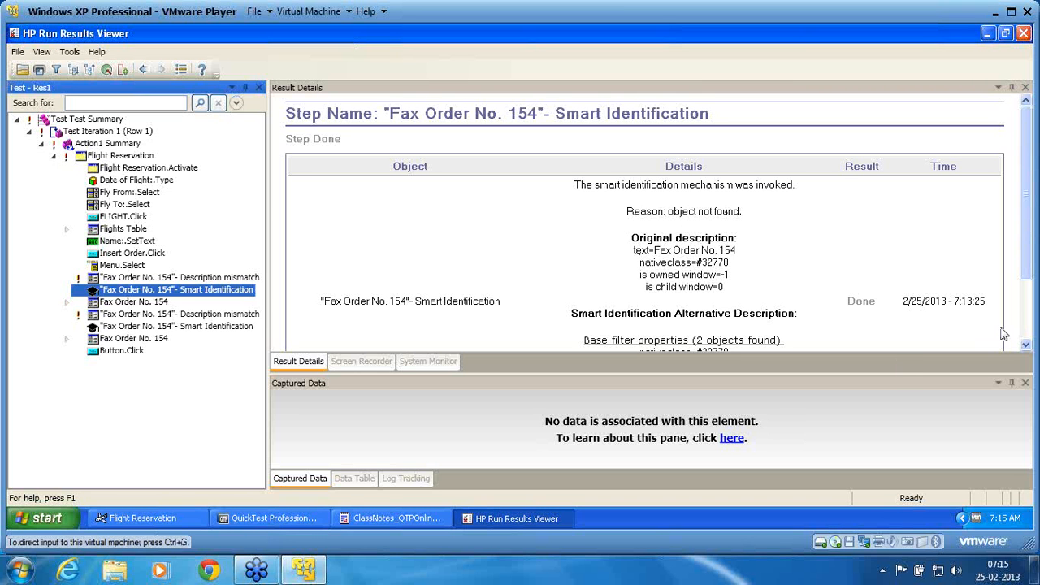
left_click(1026, 345)
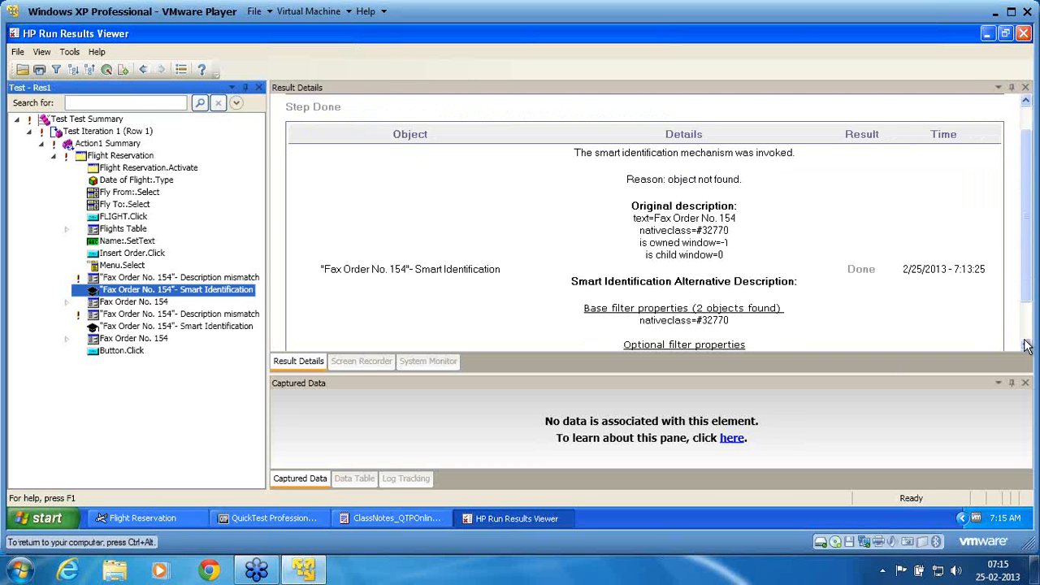
left_click(1025, 346)
left_click(1026, 346)
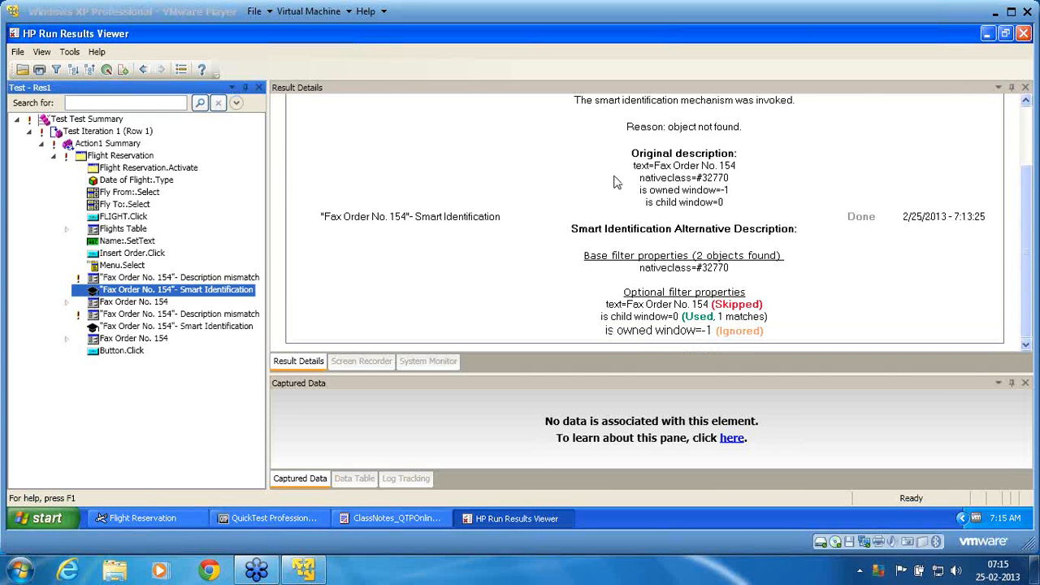
left_click(620, 247)
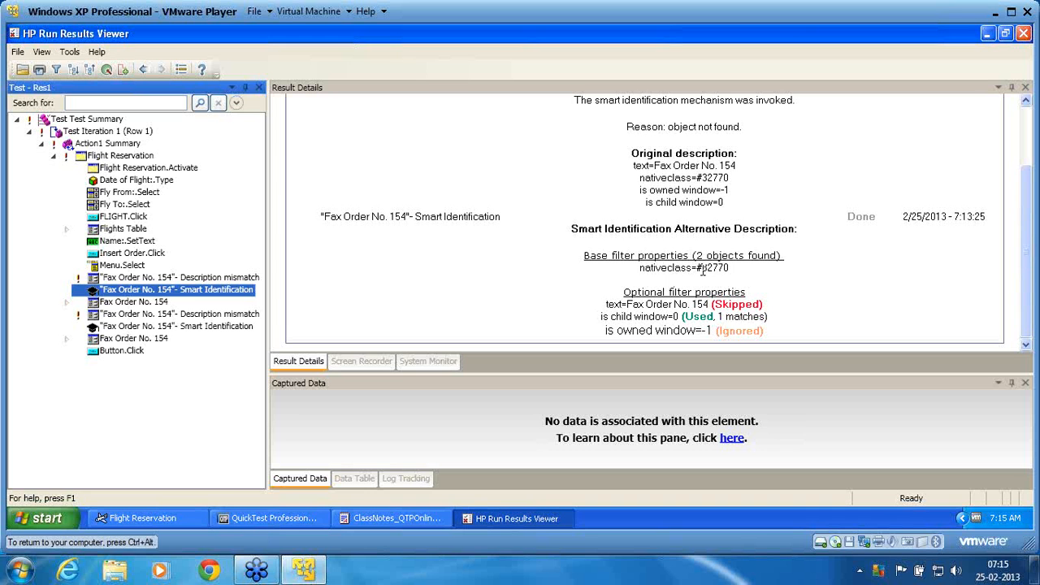
left_click_drag(691, 269, 729, 271)
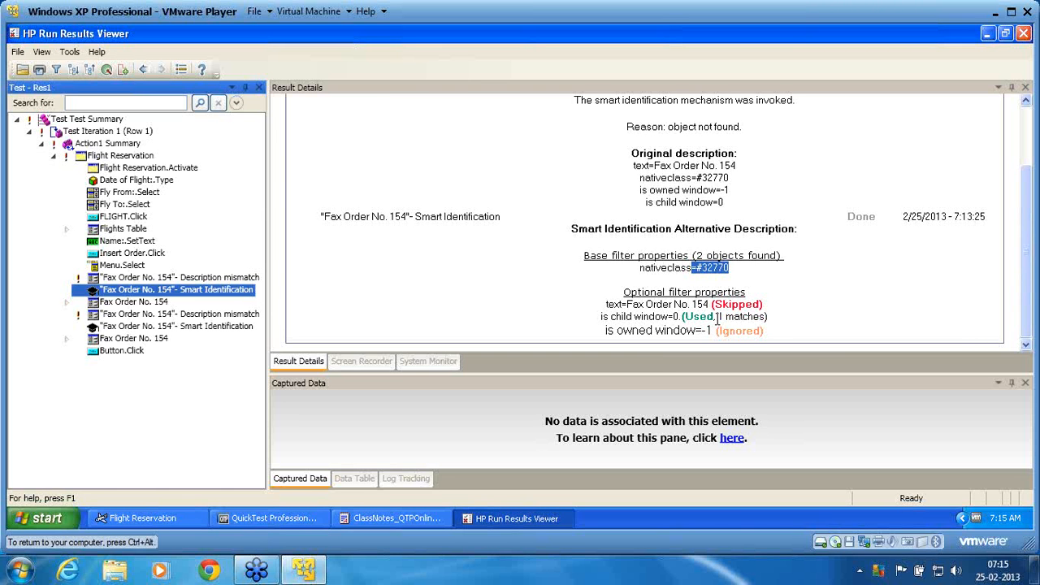
left_click_drag(716, 317, 723, 325)
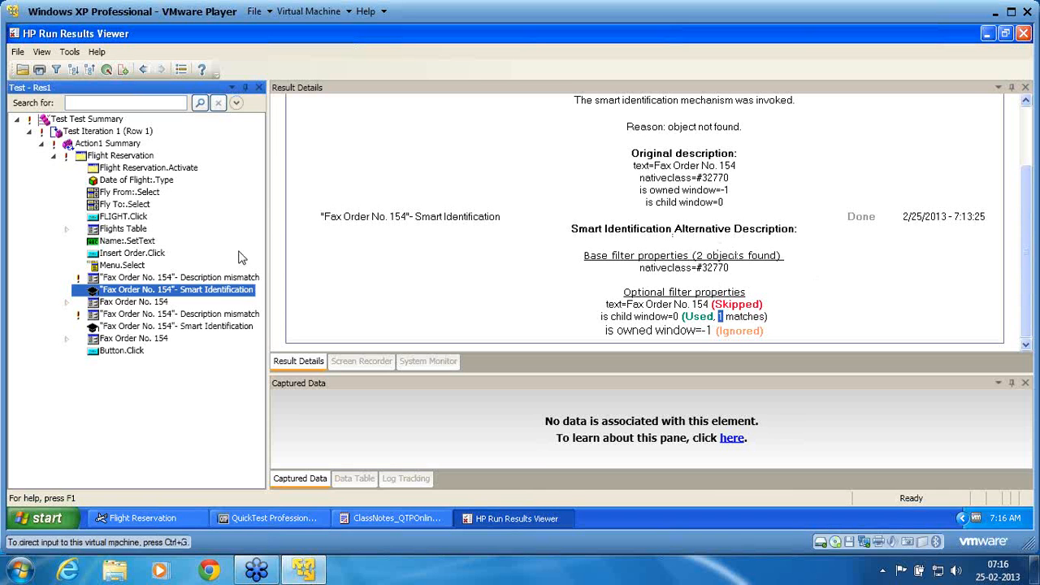
Review the second Fax Order description mismatch, its Smart Identification entry and the Send.Click step, and exit the Run Results Viewer
left_click(159, 315)
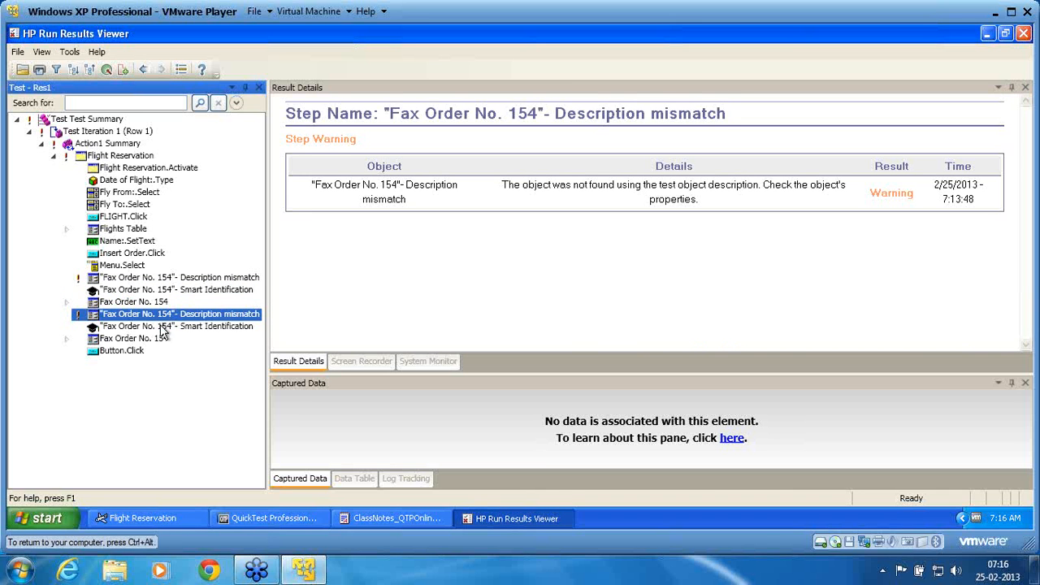
left_click(163, 325)
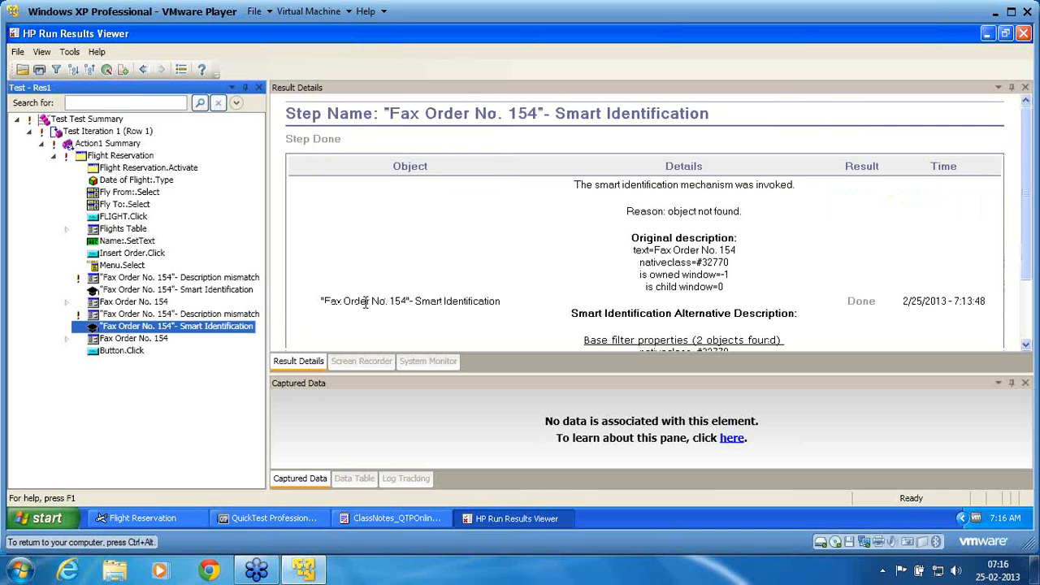
left_click(67, 340)
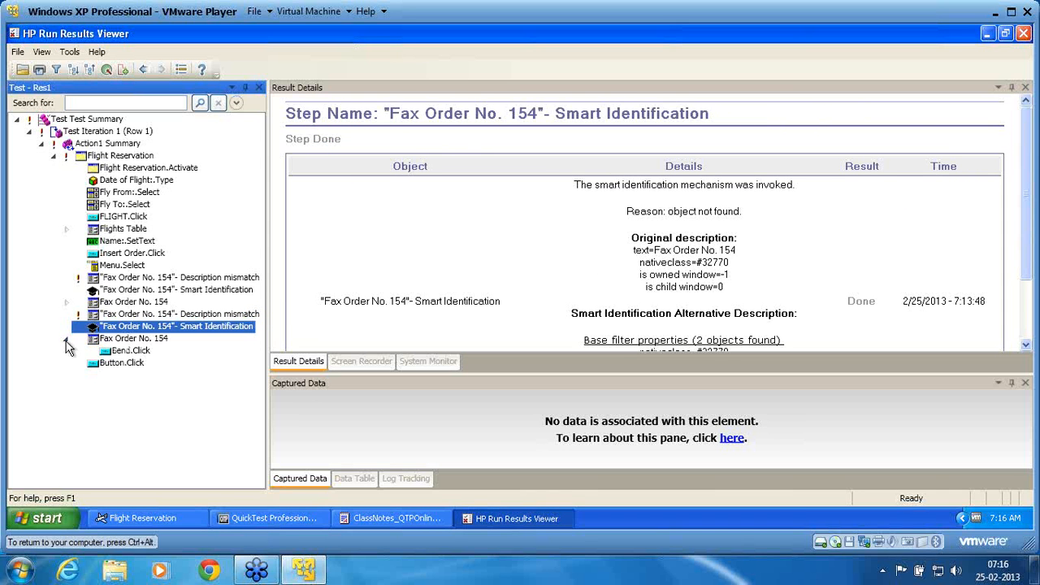
left_click(131, 355)
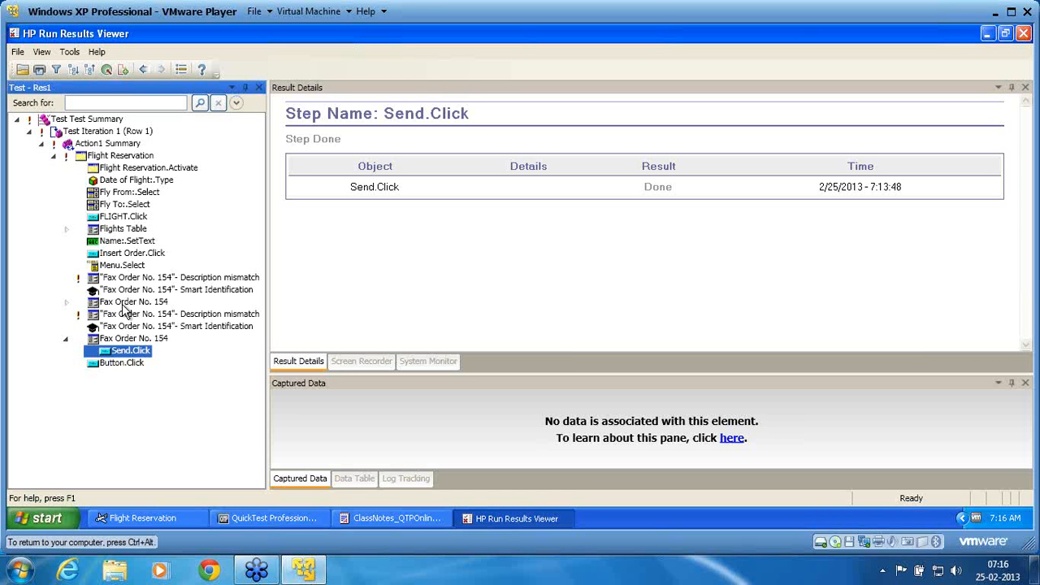
left_click(17, 51)
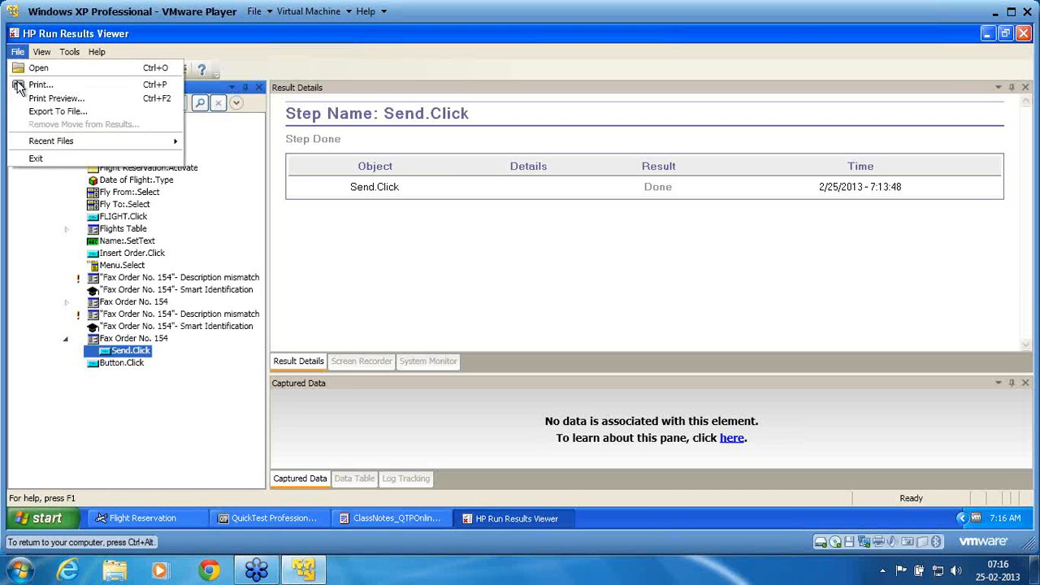
left_click(43, 159)
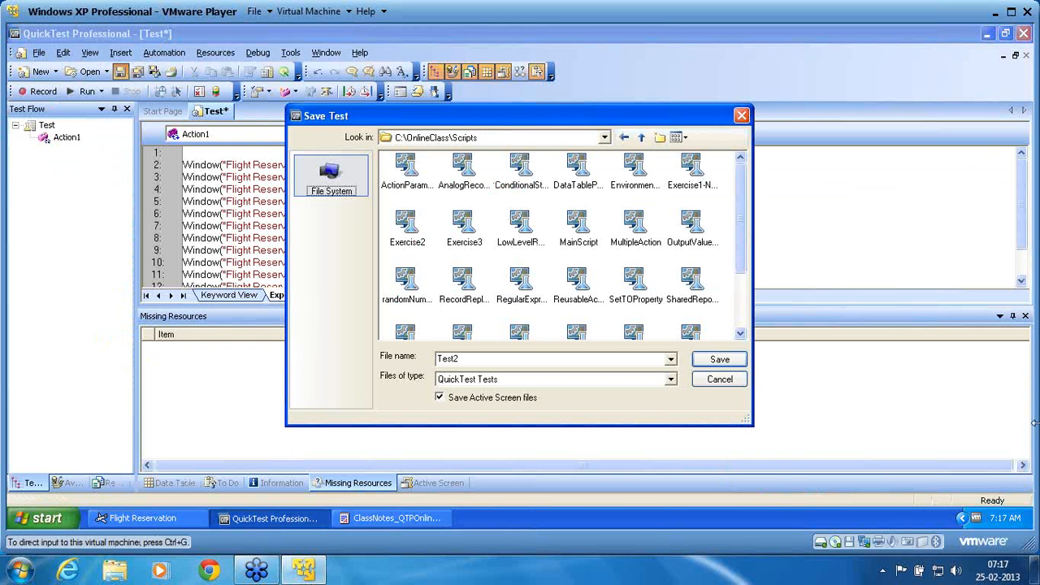
Save the test as SmartIdentification in C:\OnlineClass\Scripts
left_click(656, 364)
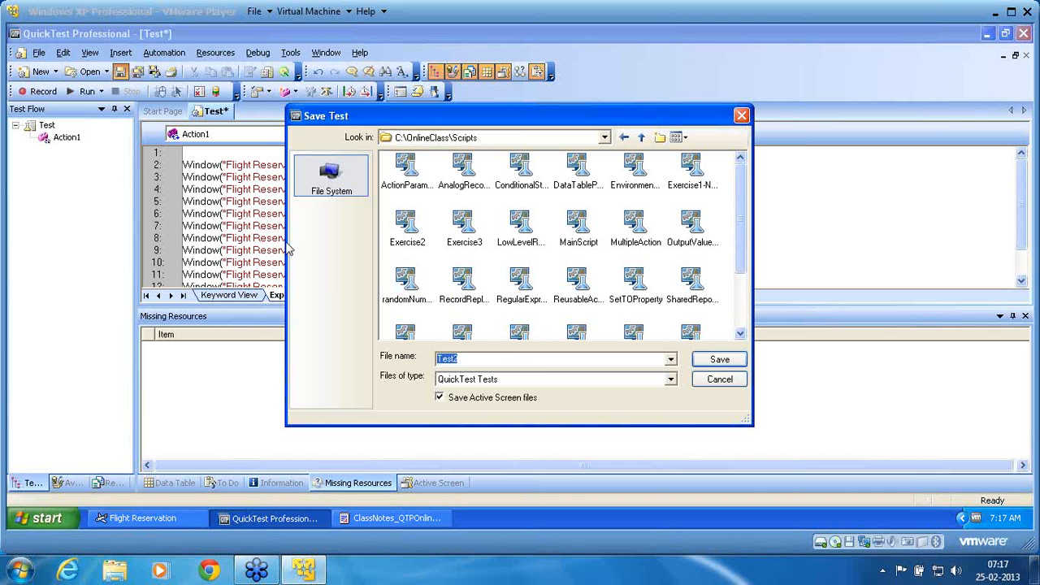
left_click(481, 357)
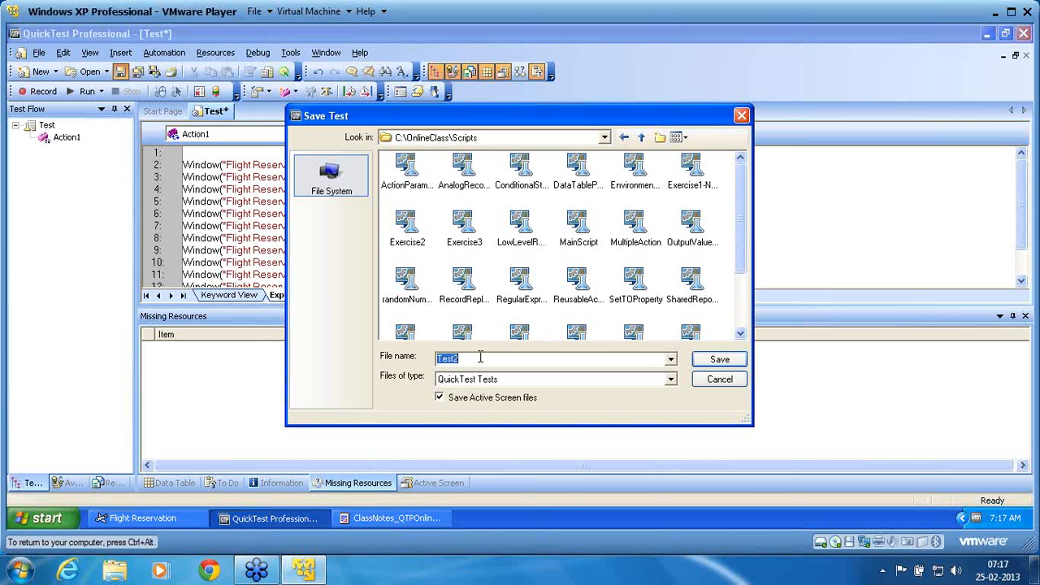
type("SmartIdentification")
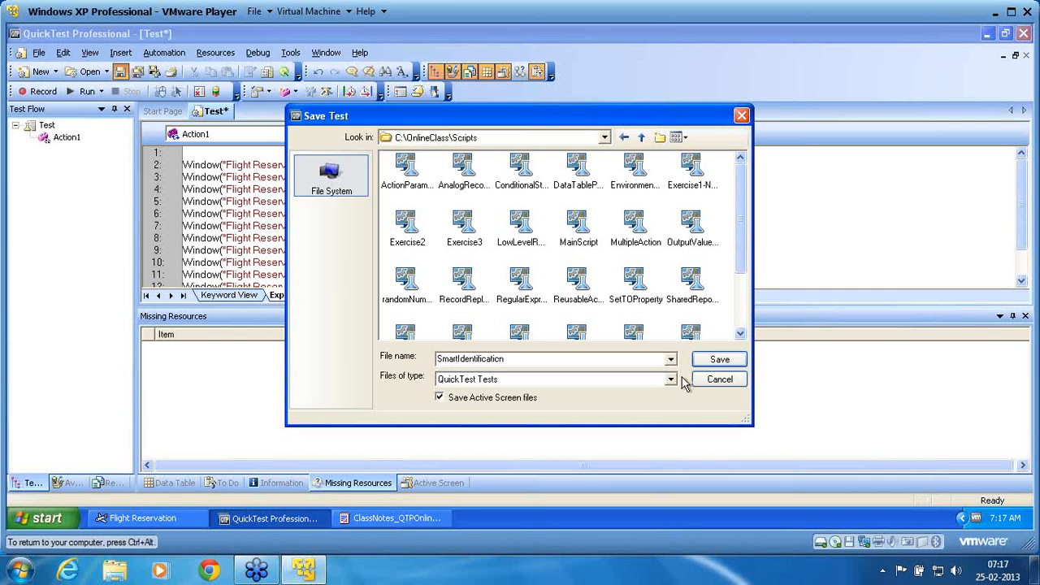
left_click(719, 359)
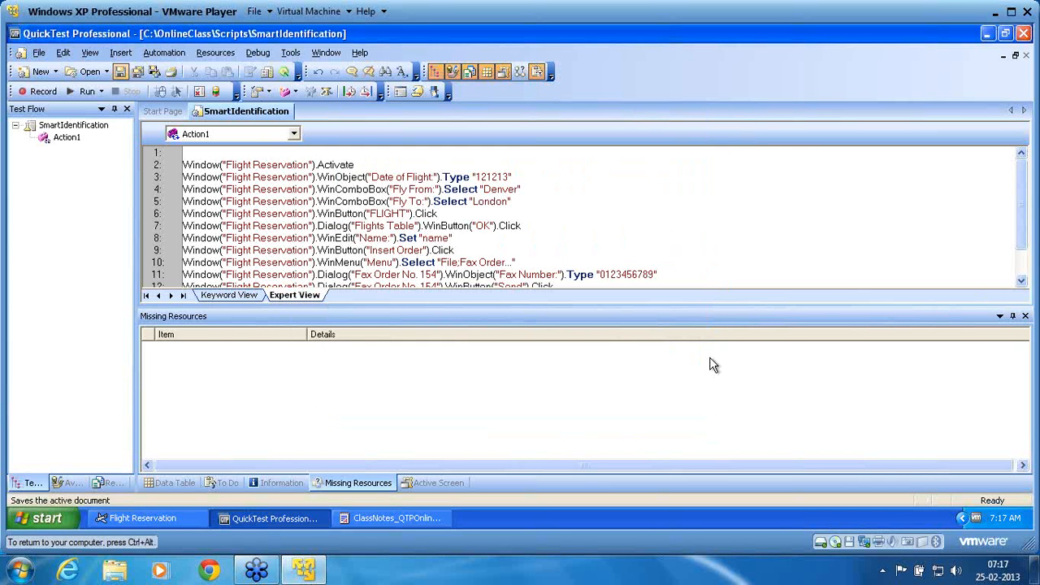